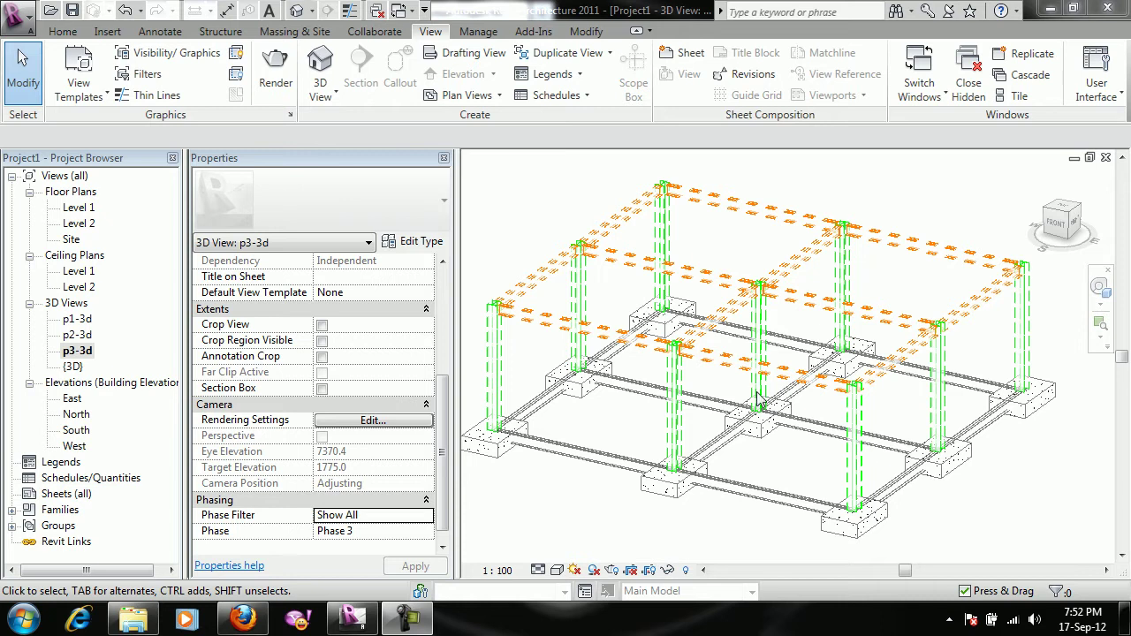
Browse Vasari's Collaborate, Annotate and Manage ribbon tabs and the additional settings list.
{"action": "left_click", "coordinate": [387, 33]}
{"action": "left_click", "coordinate": [424, 33]}
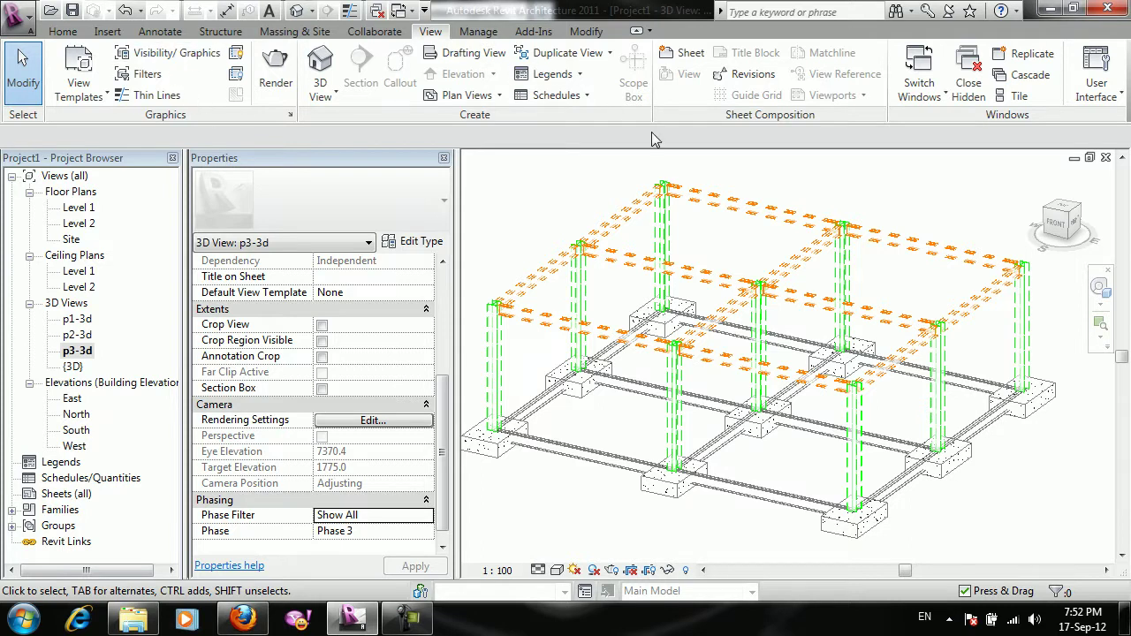
{"action": "left_click", "coordinate": [170, 35]}
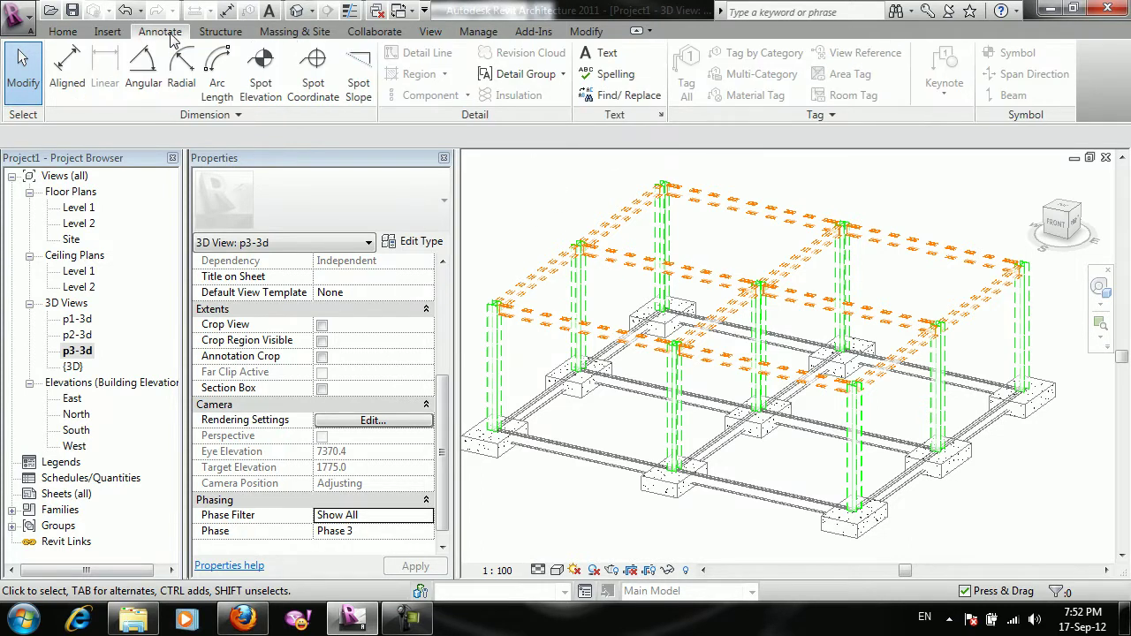
{"action": "left_click", "coordinate": [431, 32]}
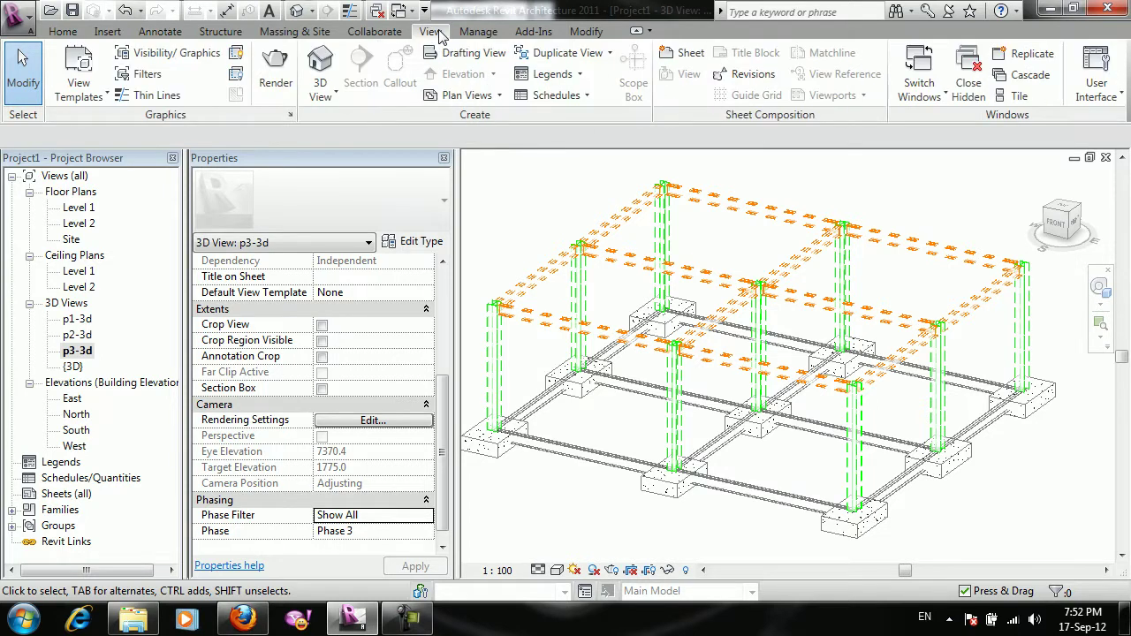
{"action": "left_click", "coordinate": [479, 33]}
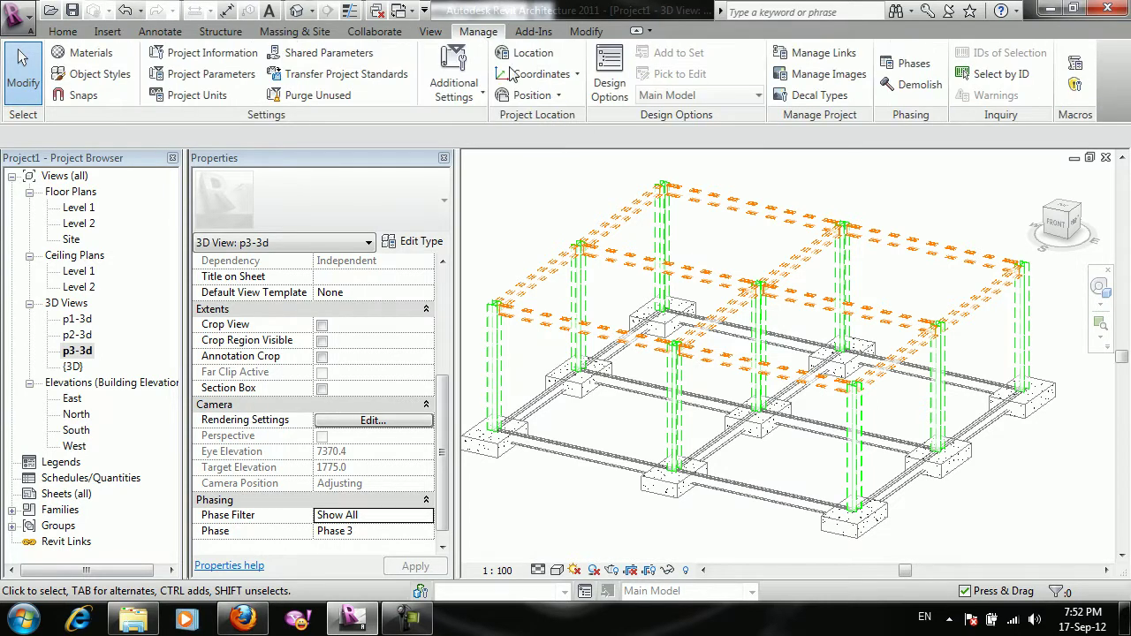
{"action": "left_click", "coordinate": [469, 93]}
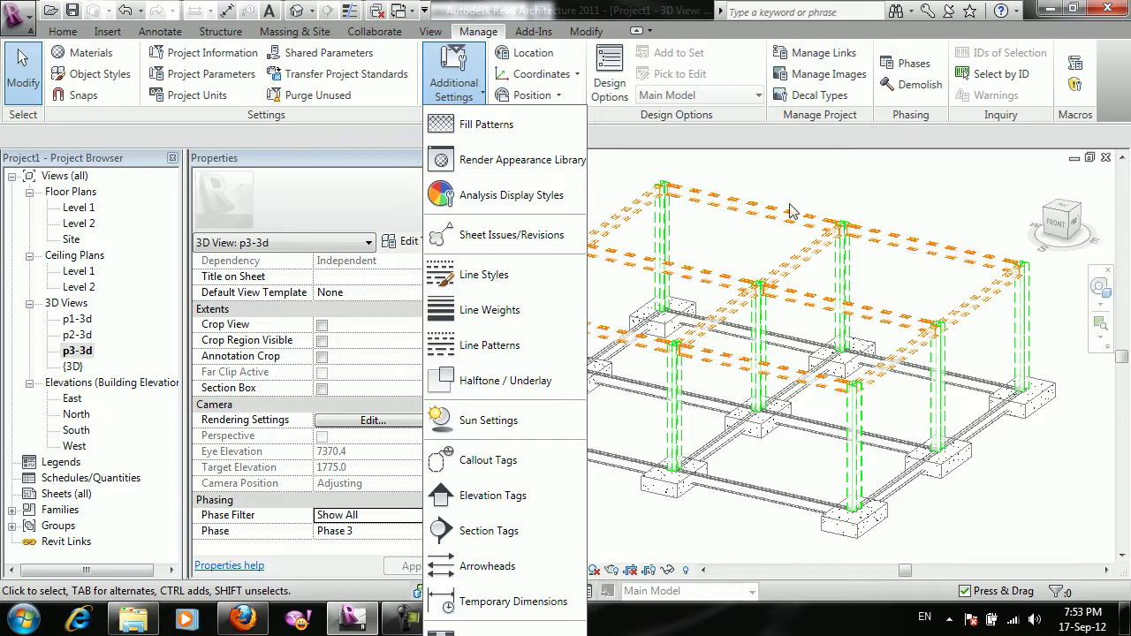
{"action": "left_click", "coordinate": [796, 193]}
In Windows Explorer, open D:\RED SUN Seminar and scroll through its folders.
{"action": "left_click", "coordinate": [132, 619]}
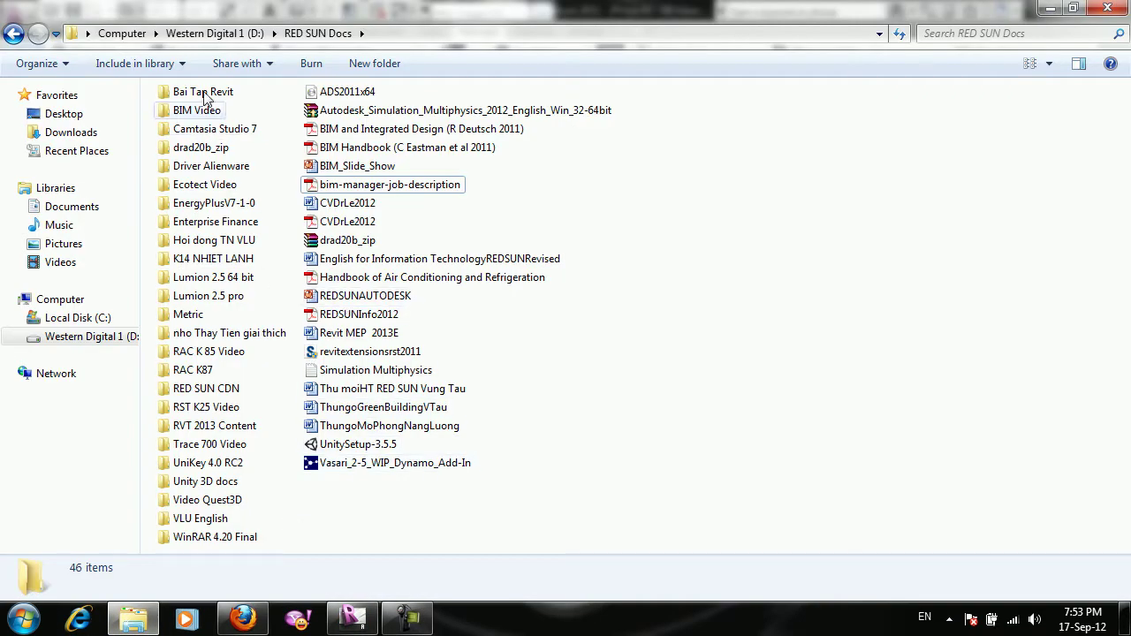
{"action": "left_click", "coordinate": [233, 35]}
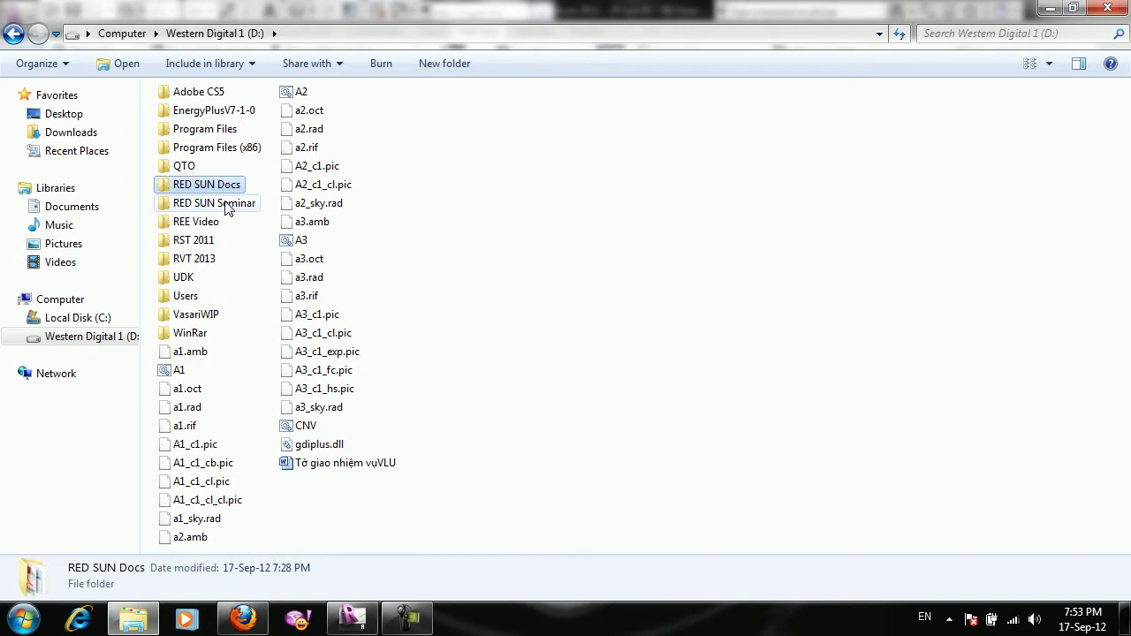
{"action": "double_click", "coordinate": [239, 205]}
{"action": "scroll", "coordinate": [682, 336], "scroll_direction": "down", "scroll_amount": 3}
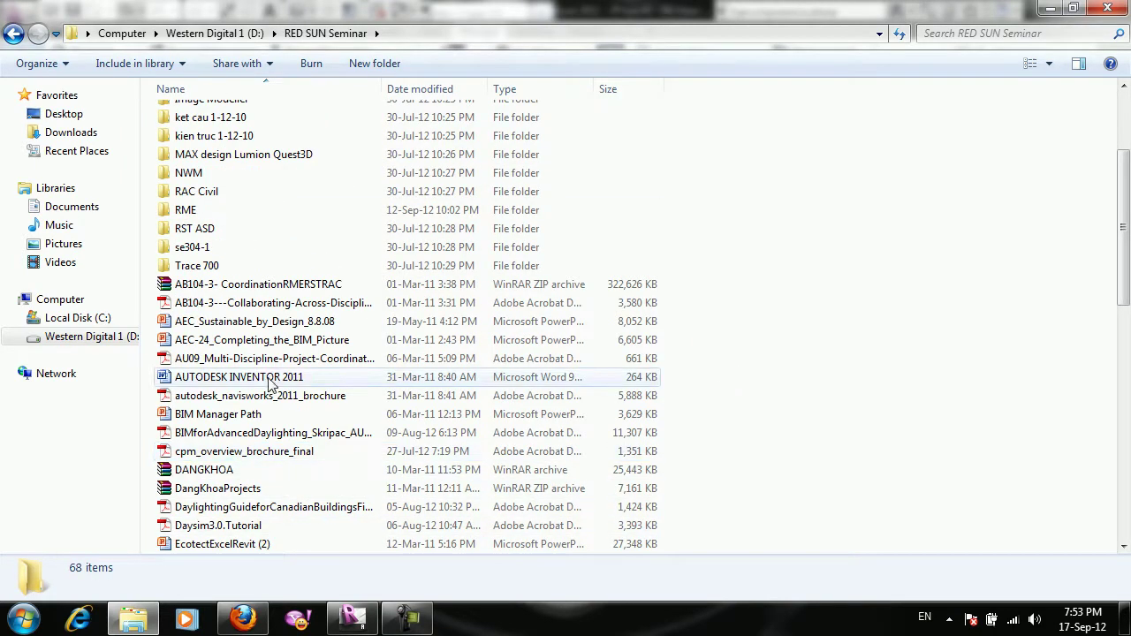
{"action": "scroll", "coordinate": [619, 398], "scroll_direction": "down", "scroll_amount": 6}
{"action": "scroll", "coordinate": [899, 356], "scroll_direction": "down", "scroll_amount": 3}
{"action": "scroll", "coordinate": [899, 356], "scroll_direction": "down", "scroll_amount": 3}
{"action": "scroll", "coordinate": [379, 255], "scroll_direction": "up", "scroll_amount": 4}
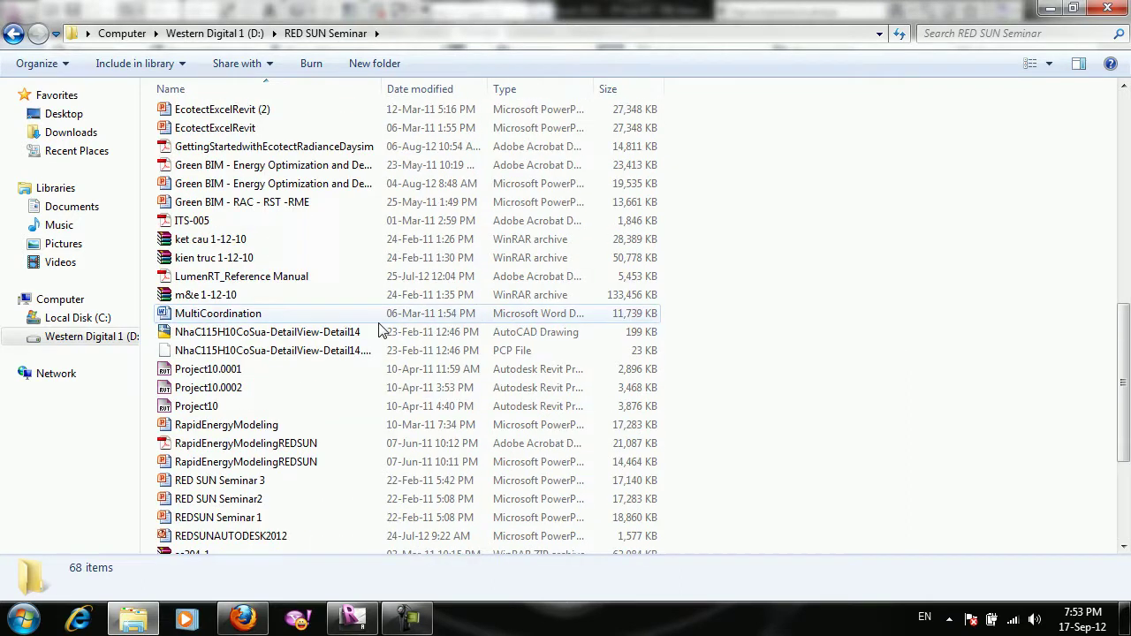
{"action": "scroll", "coordinate": [354, 248], "scroll_direction": "up", "scroll_amount": 10}
{"action": "scroll", "coordinate": [265, 199], "scroll_direction": "up", "scroll_amount": 2}
Look through the BIM Process Seminar folder, then return to RED SUN Seminar.
{"action": "double_click", "coordinate": [253, 210]}
{"action": "scroll", "coordinate": [433, 362], "scroll_direction": "down", "scroll_amount": 3}
{"action": "scroll", "coordinate": [434, 412], "scroll_direction": "down", "scroll_amount": 1}
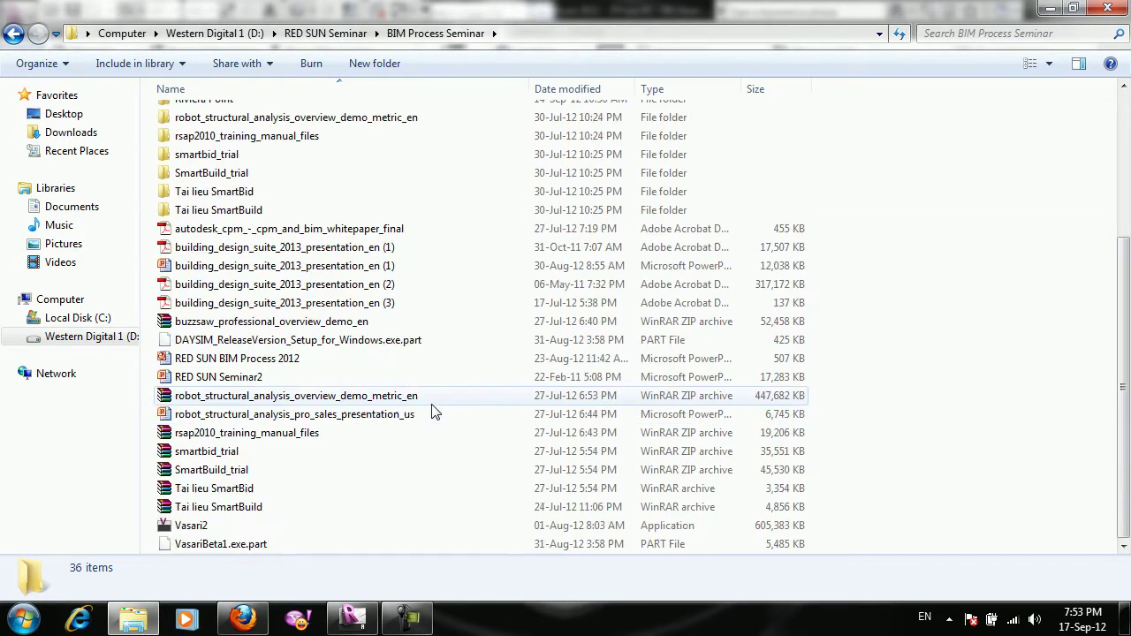
{"action": "scroll", "coordinate": [380, 265], "scroll_direction": "up", "scroll_amount": 2}
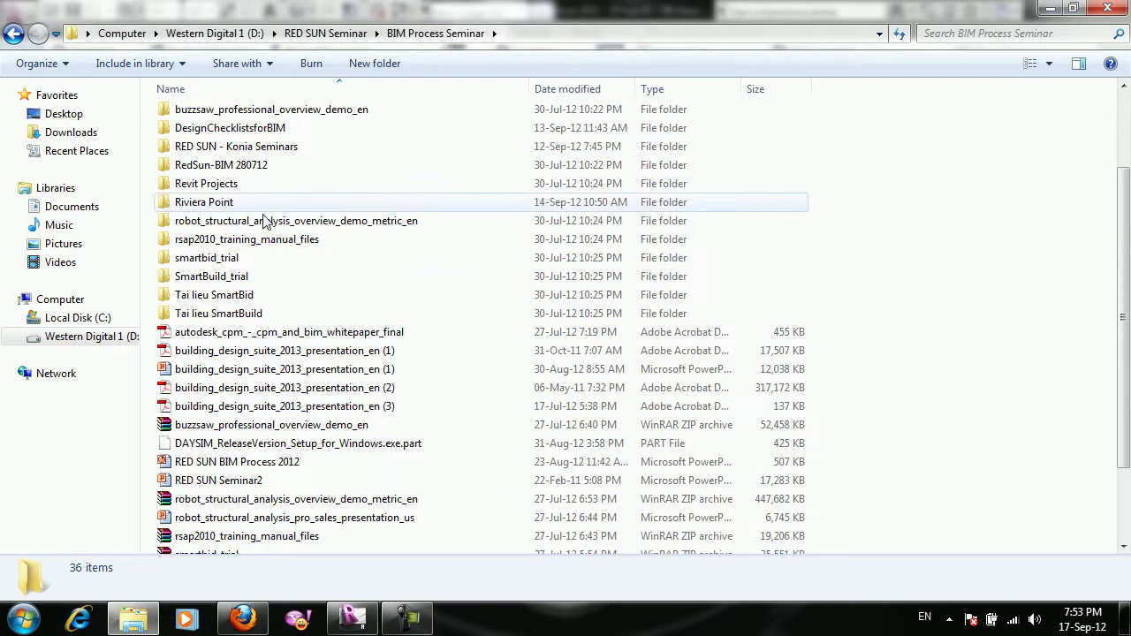
{"action": "scroll", "coordinate": [279, 154], "scroll_direction": "up", "scroll_amount": 2}
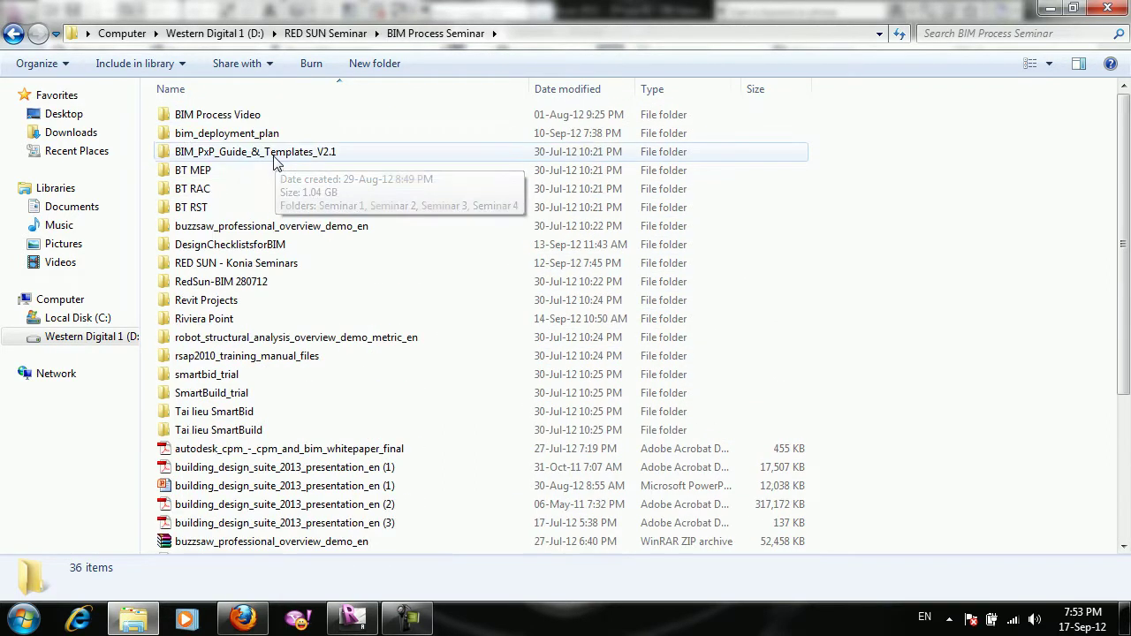
{"action": "left_click", "coordinate": [331, 38]}
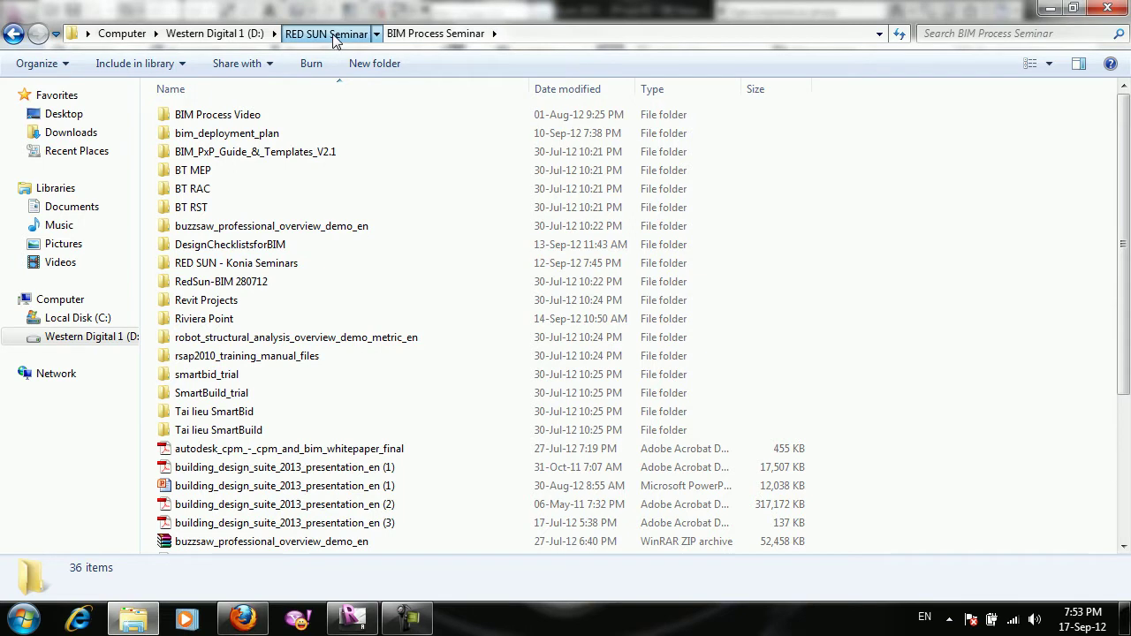
Open CEO Roundtable and run VasariBeta1 as administrator.
{"action": "double_click", "coordinate": [234, 226]}
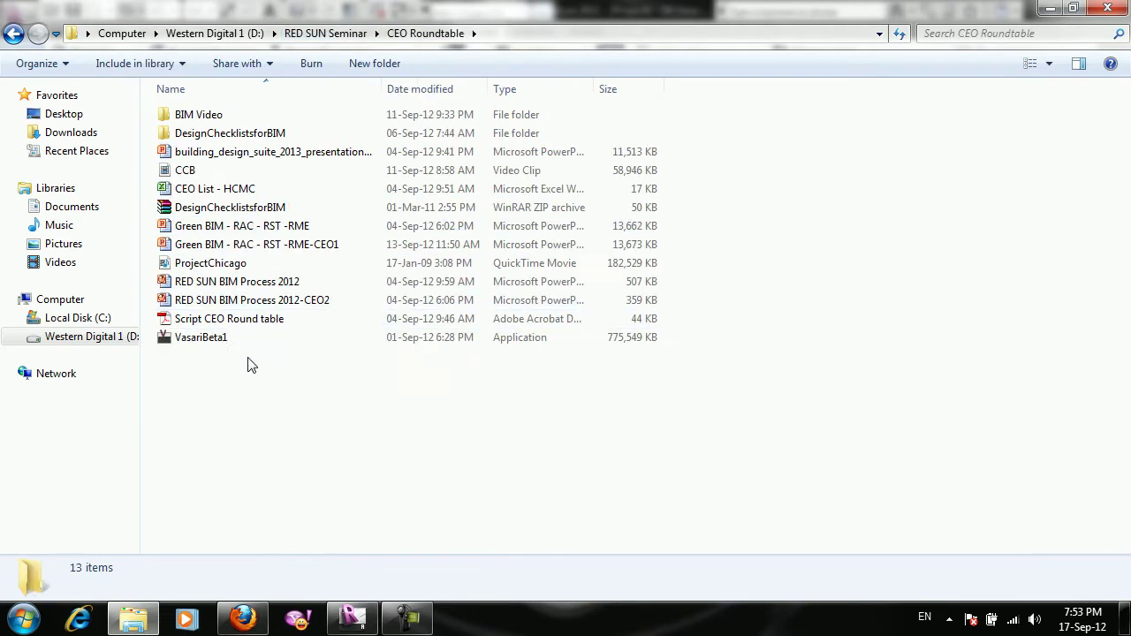
{"action": "left_click", "coordinate": [224, 350]}
{"action": "right_click", "coordinate": [221, 344]}
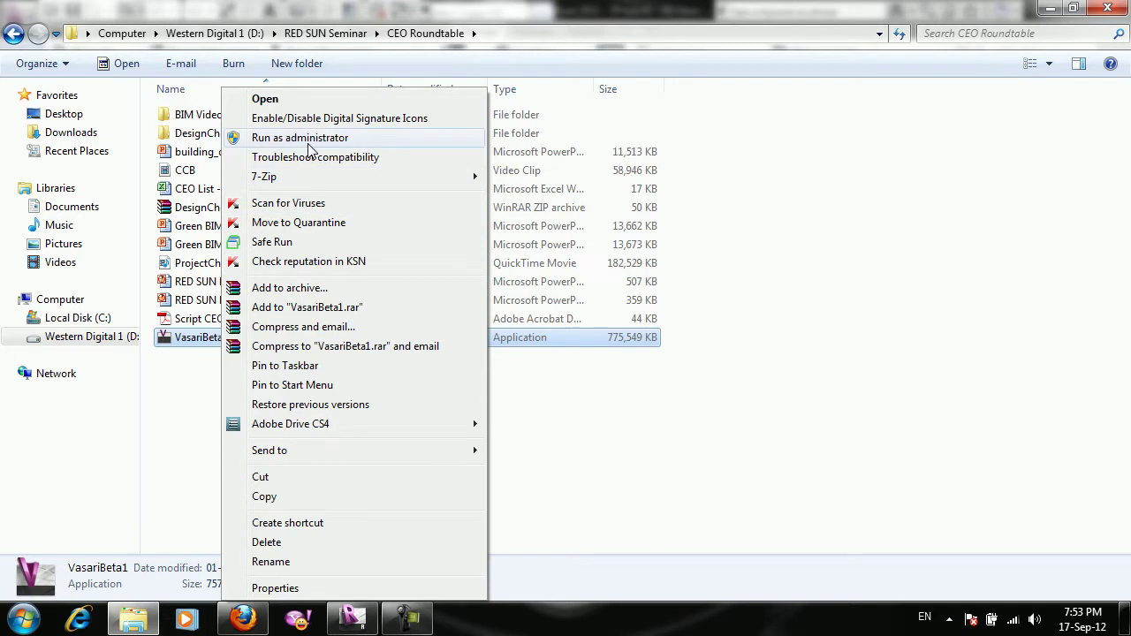
{"action": "left_click", "coordinate": [308, 139]}
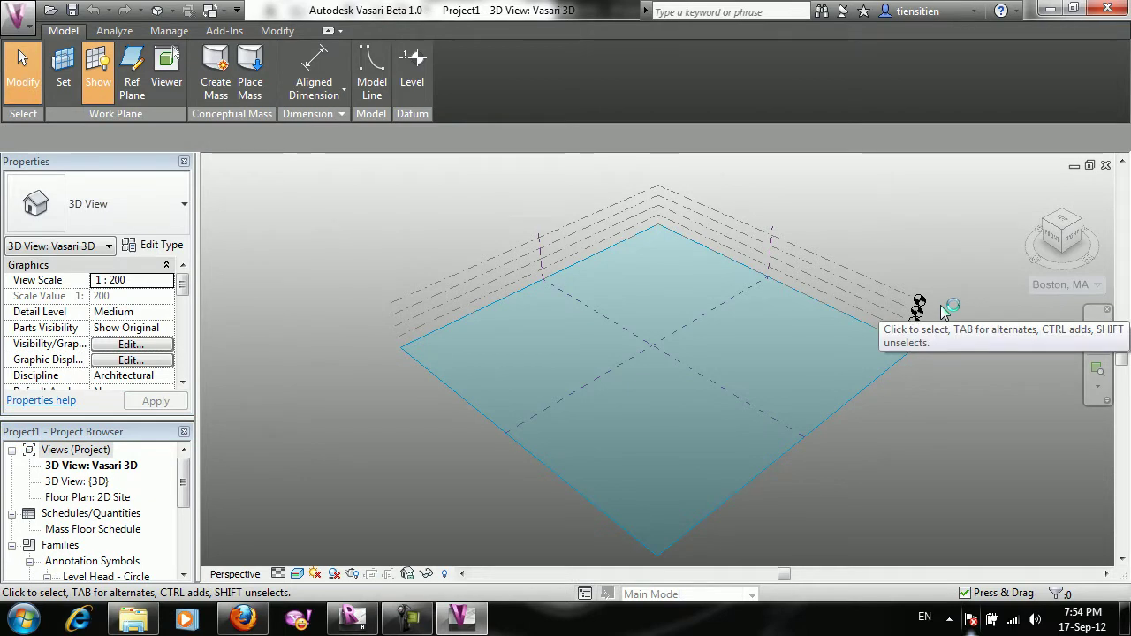
Close the One Minute Essential Skills Videos window over Project1's Vasari 3D view.
{"action": "scroll", "coordinate": [406, 289], "scroll_direction": "up", "scroll_amount": 2}
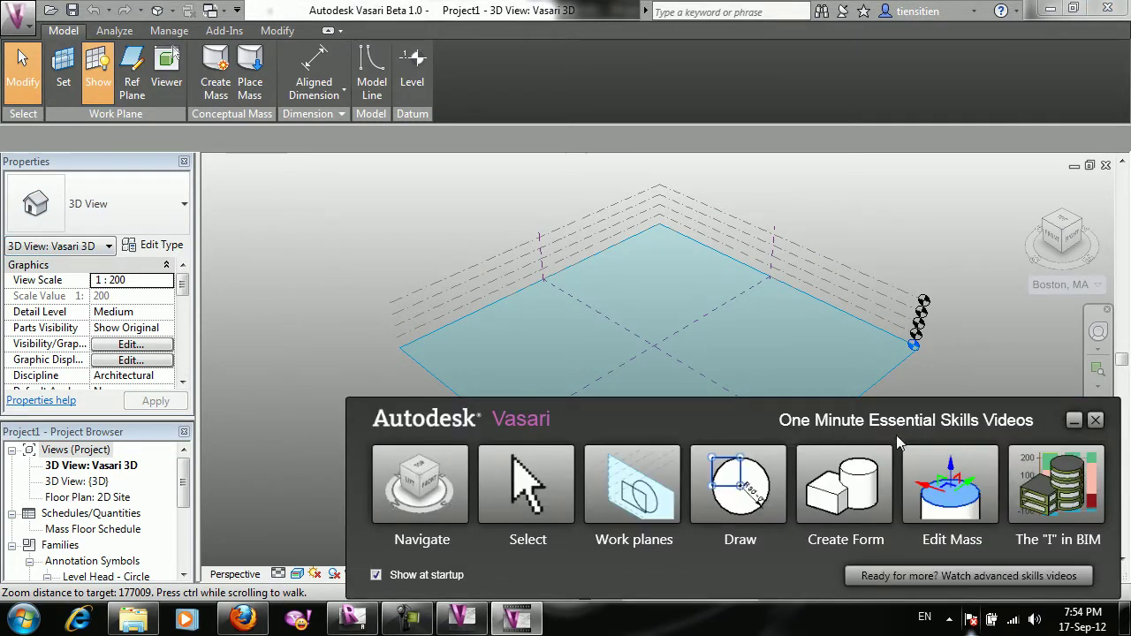
{"action": "left_click", "coordinate": [1095, 421]}
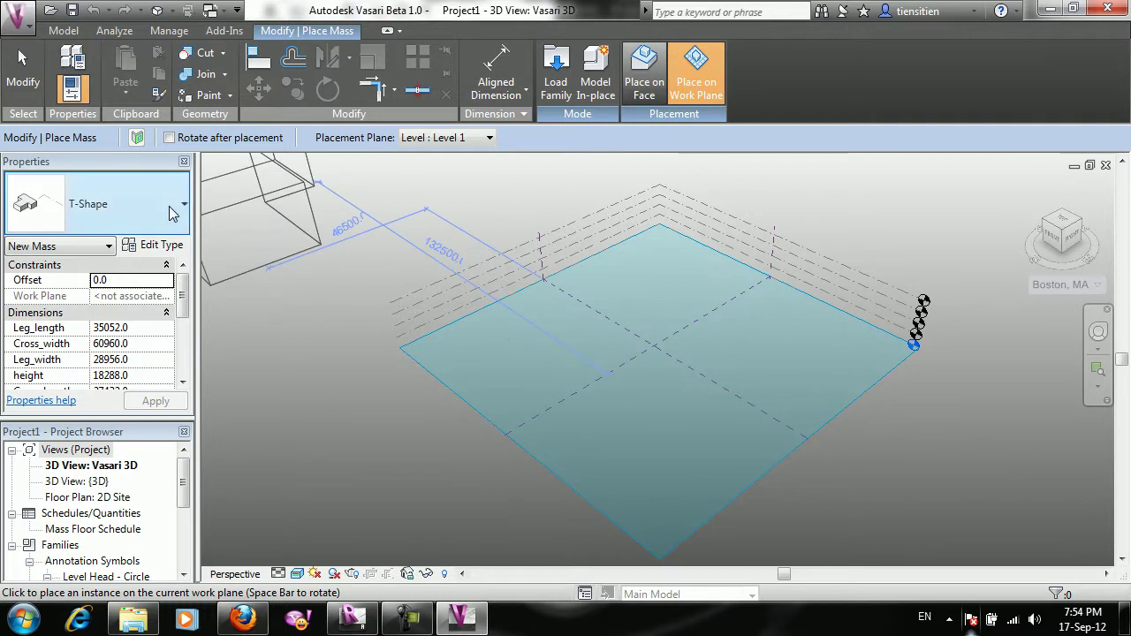
Place a single T-Shape mass on the site.
{"action": "left_click", "coordinate": [168, 208]}
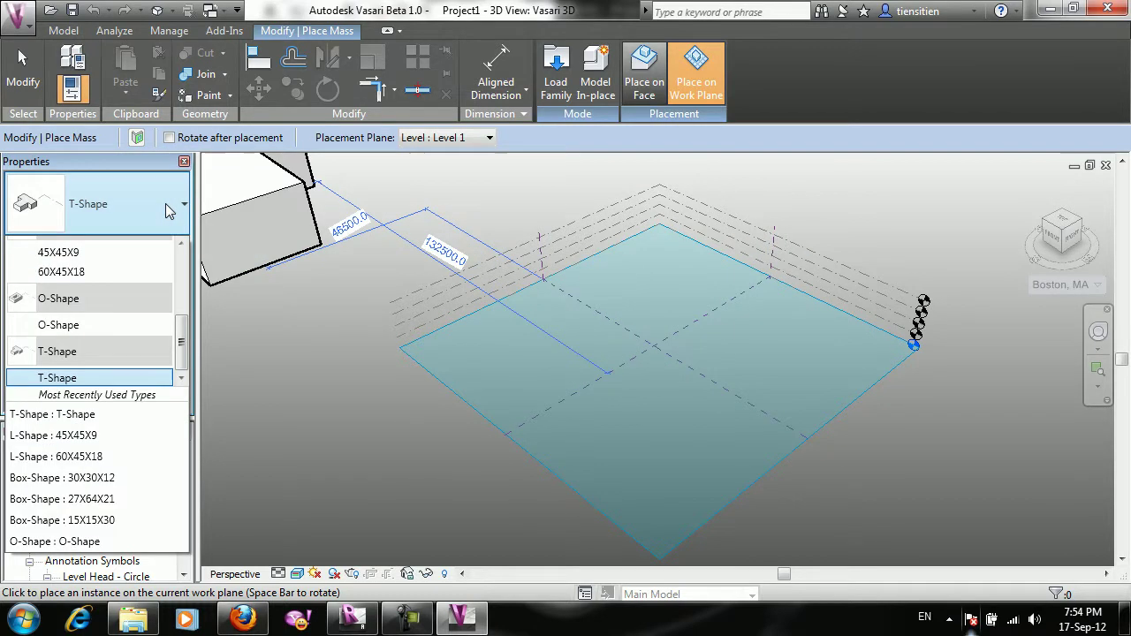
{"action": "left_click", "coordinate": [67, 421]}
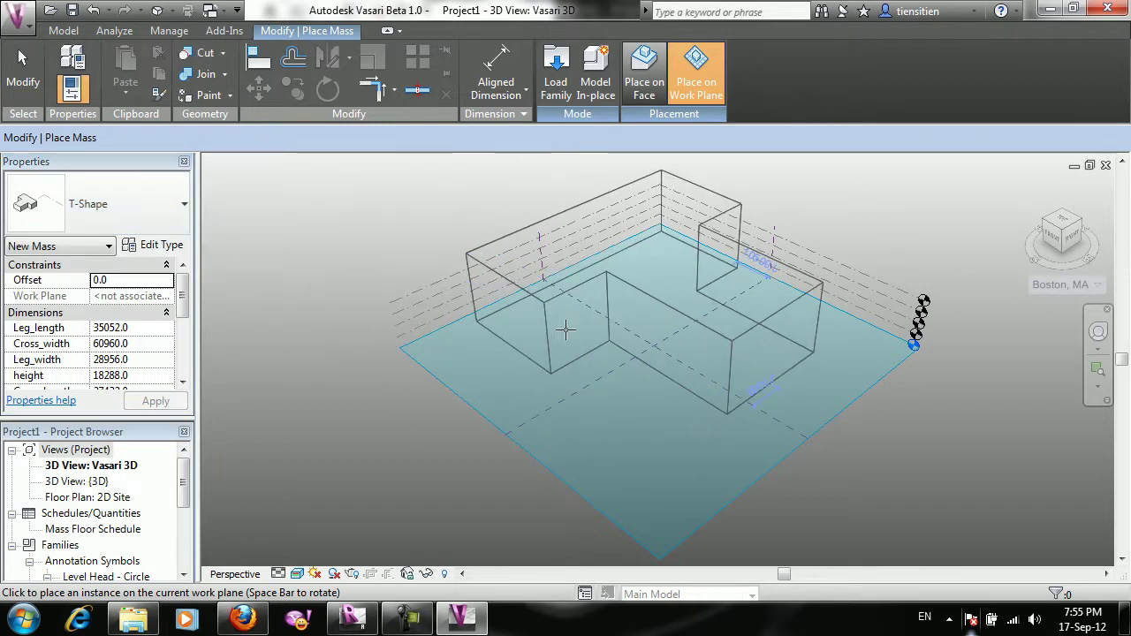
{"action": "left_click", "coordinate": [707, 291]}
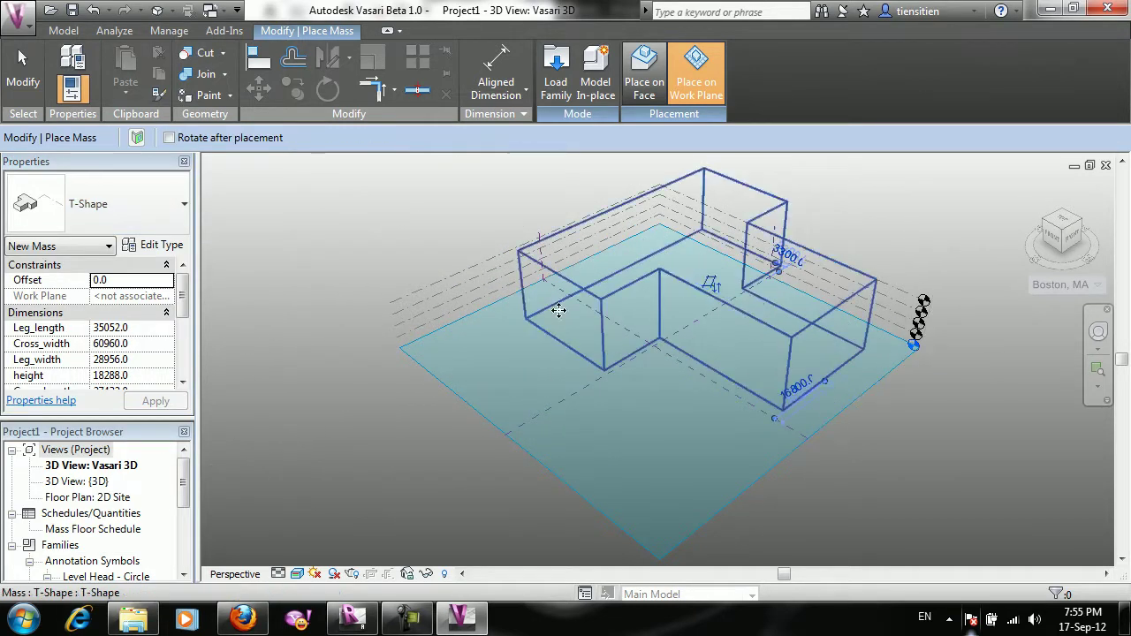
{"action": "right_click", "coordinate": [509, 228]}
{"action": "right_click", "coordinate": [512, 232]}
{"action": "left_click", "coordinate": [527, 227]}
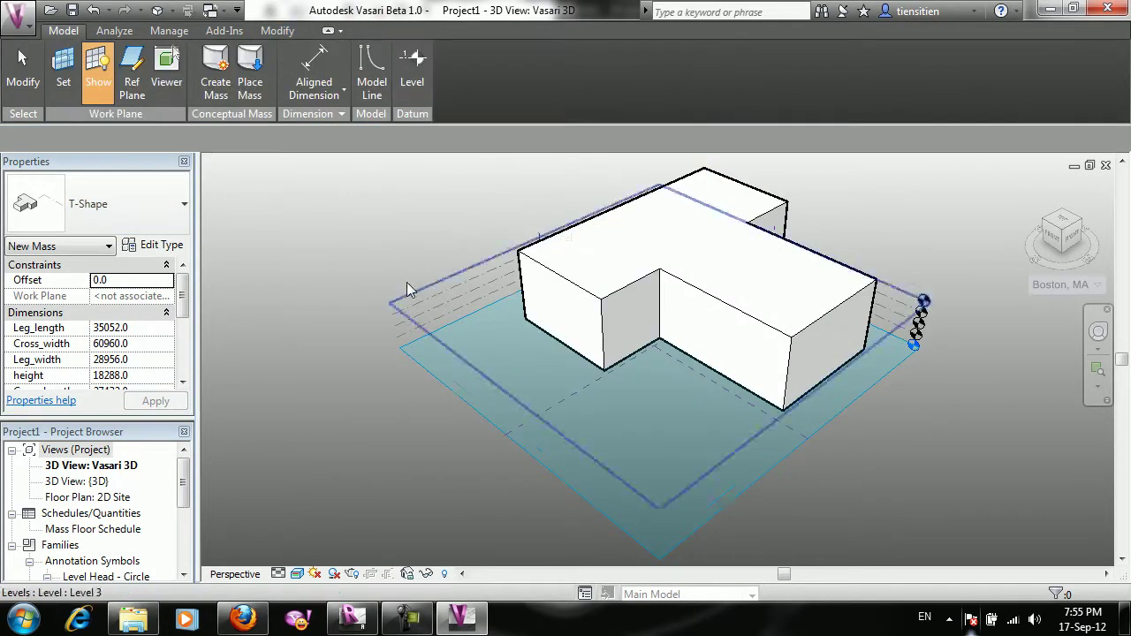
Place a Box-Shape 27X64X21 mass to the left of the T-Shape.
{"action": "left_click", "coordinate": [250, 83]}
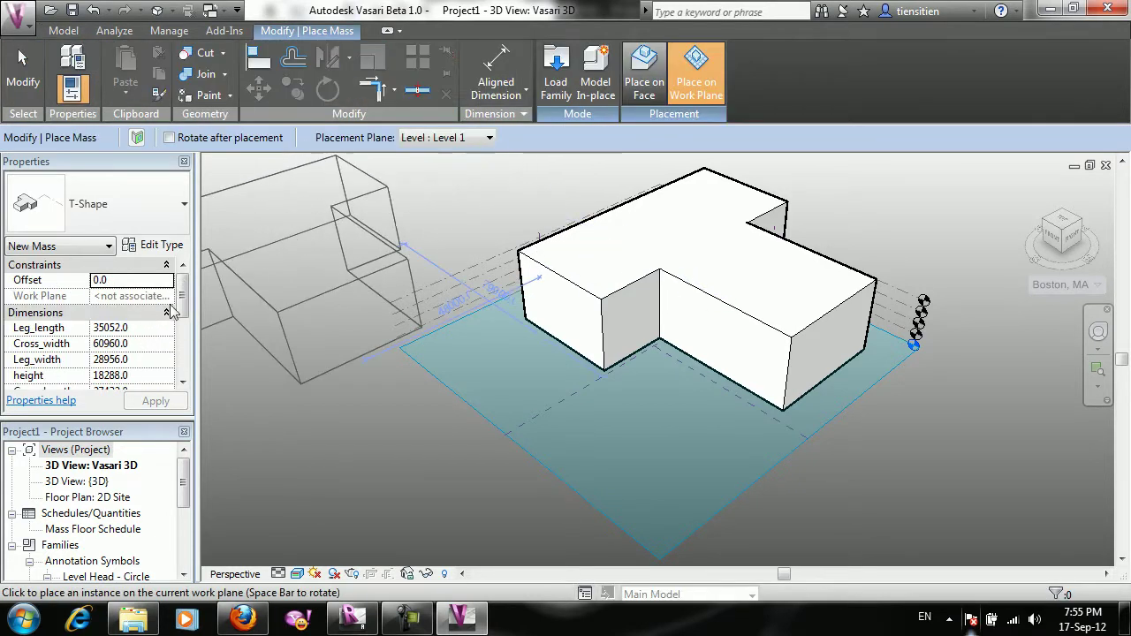
{"action": "left_click", "coordinate": [129, 214]}
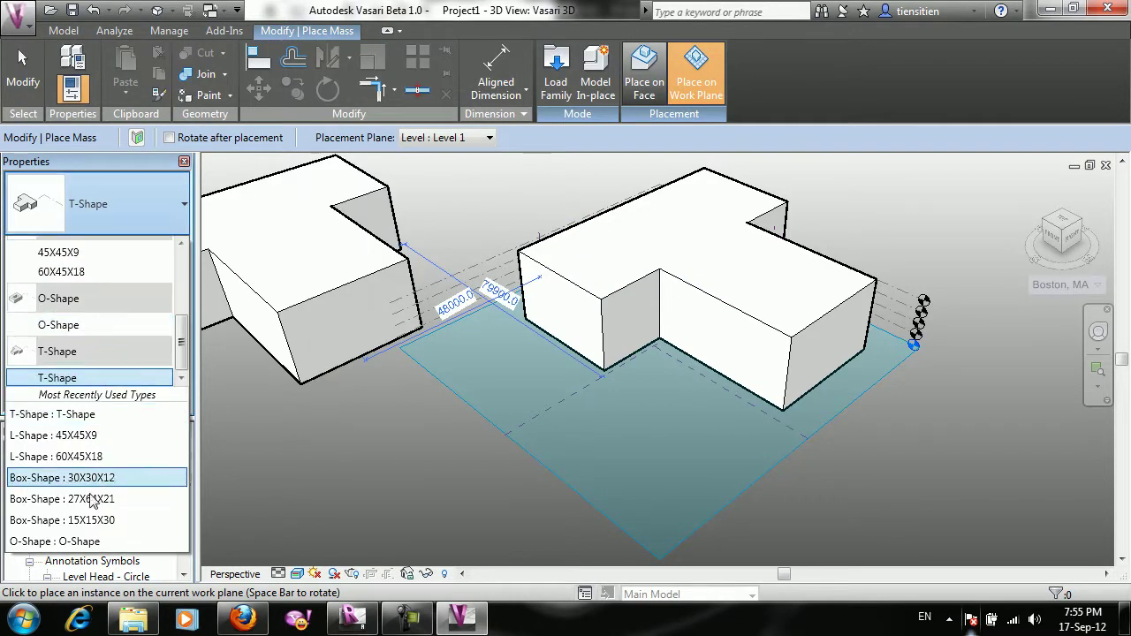
{"action": "left_click", "coordinate": [76, 498]}
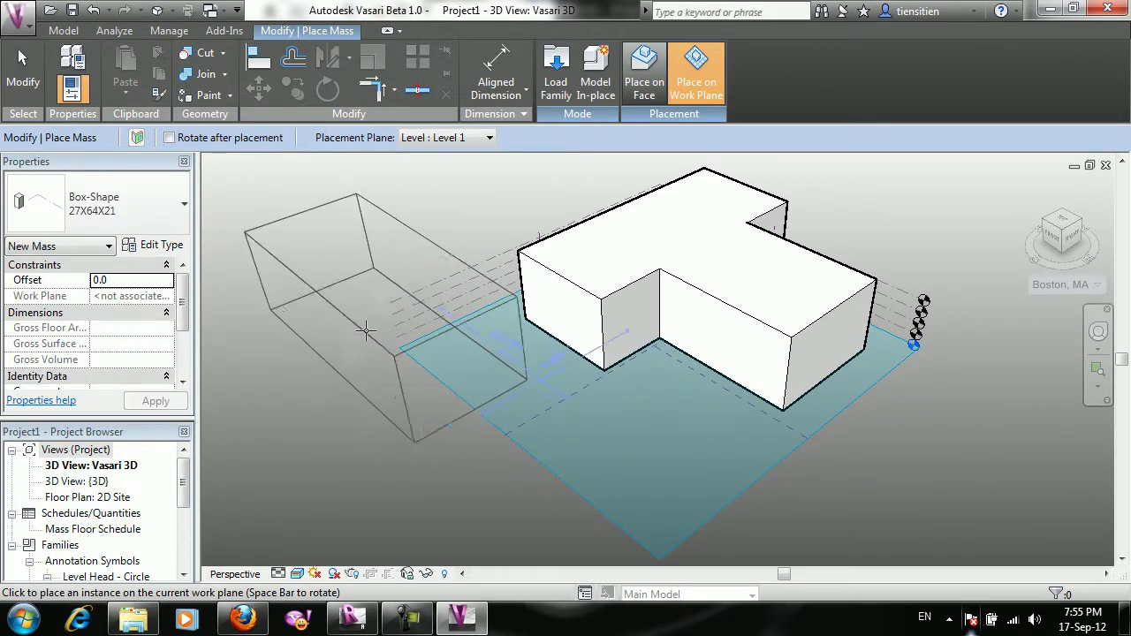
{"action": "left_click", "coordinate": [365, 330]}
{"action": "right_click", "coordinate": [451, 247]}
{"action": "right_click", "coordinate": [495, 261]}
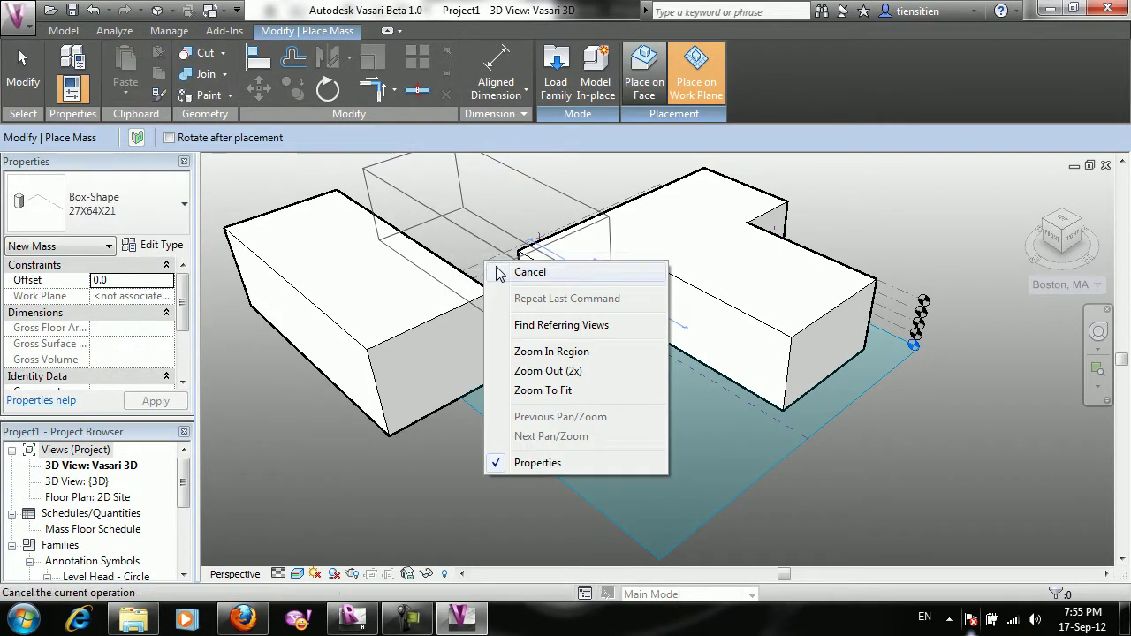
{"action": "left_click", "coordinate": [506, 270]}
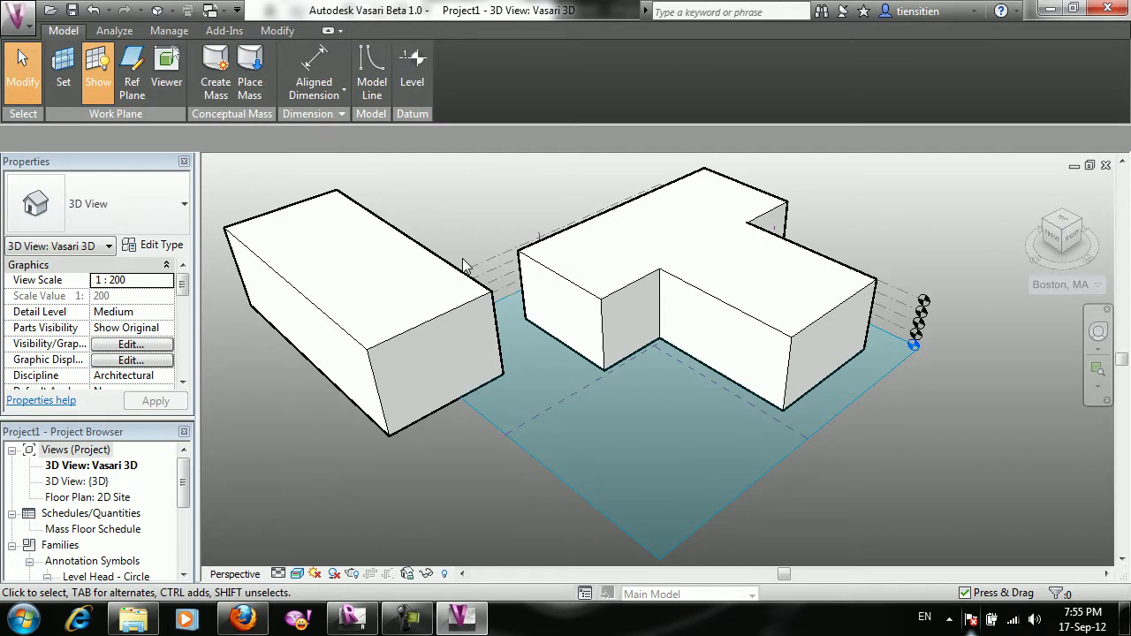
Sketch a circle of about 12000 radius near the site's lower corner as a new in-place mass.
{"action": "left_click", "coordinate": [214, 84]}
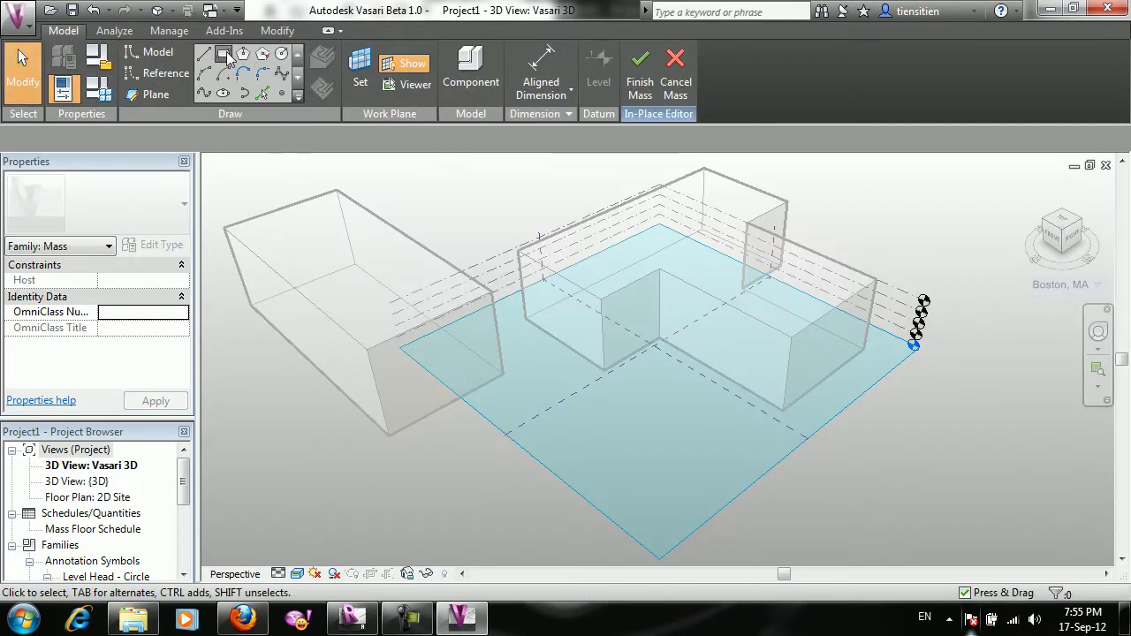
{"action": "left_click", "coordinate": [225, 55]}
{"action": "left_click", "coordinate": [281, 53]}
{"action": "left_click", "coordinate": [610, 471]}
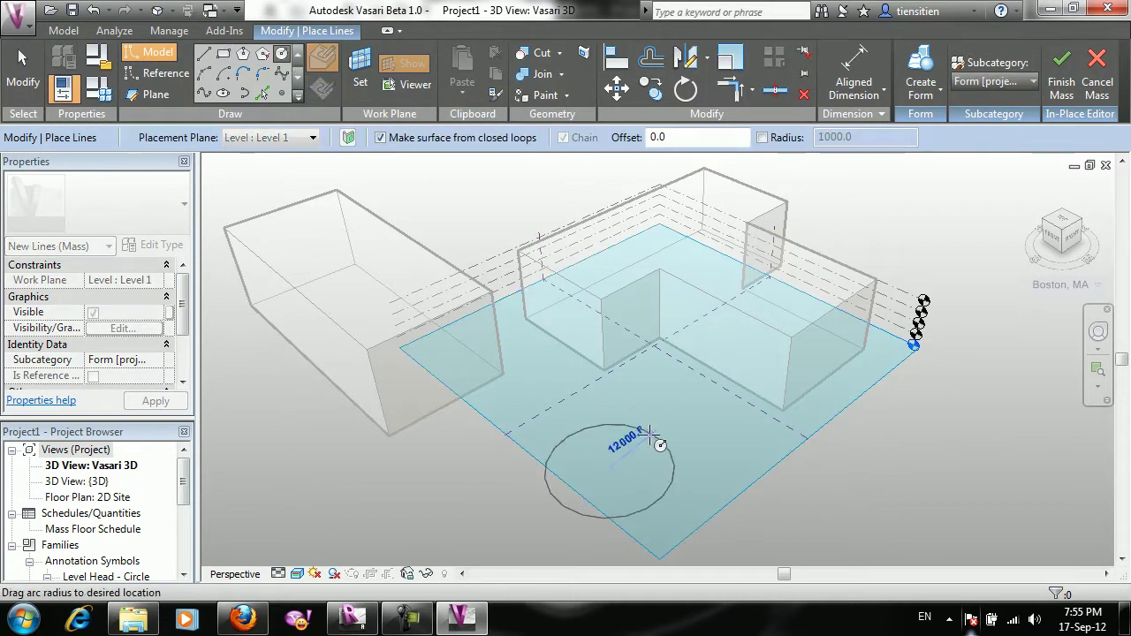
{"action": "left_click", "coordinate": [652, 442]}
{"action": "right_click", "coordinate": [512, 226]}
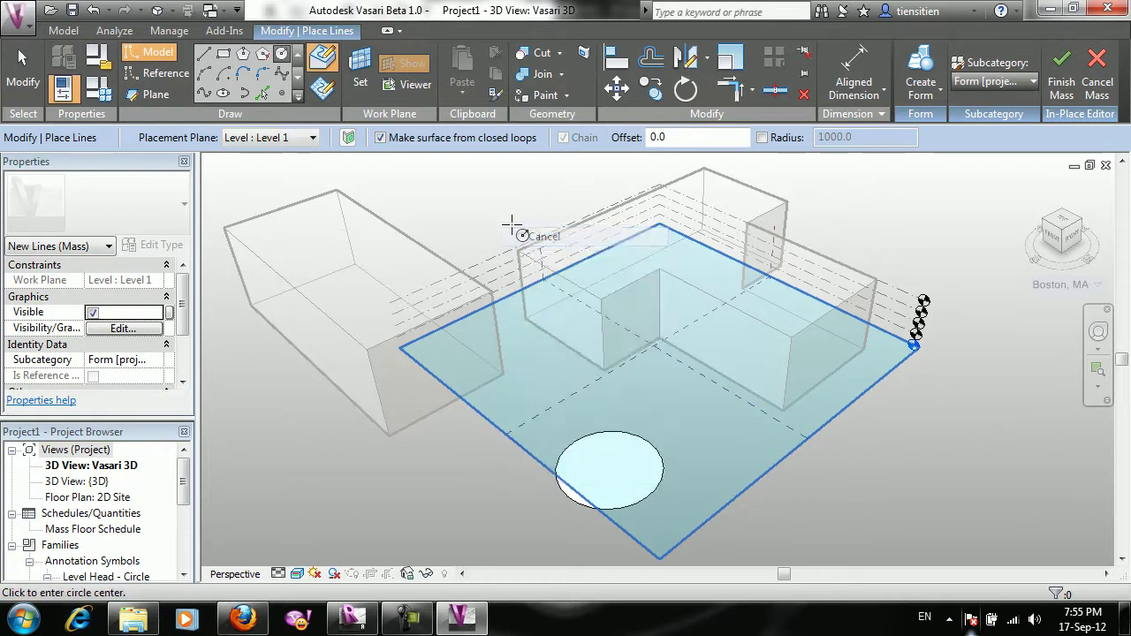
{"action": "left_click", "coordinate": [539, 236]}
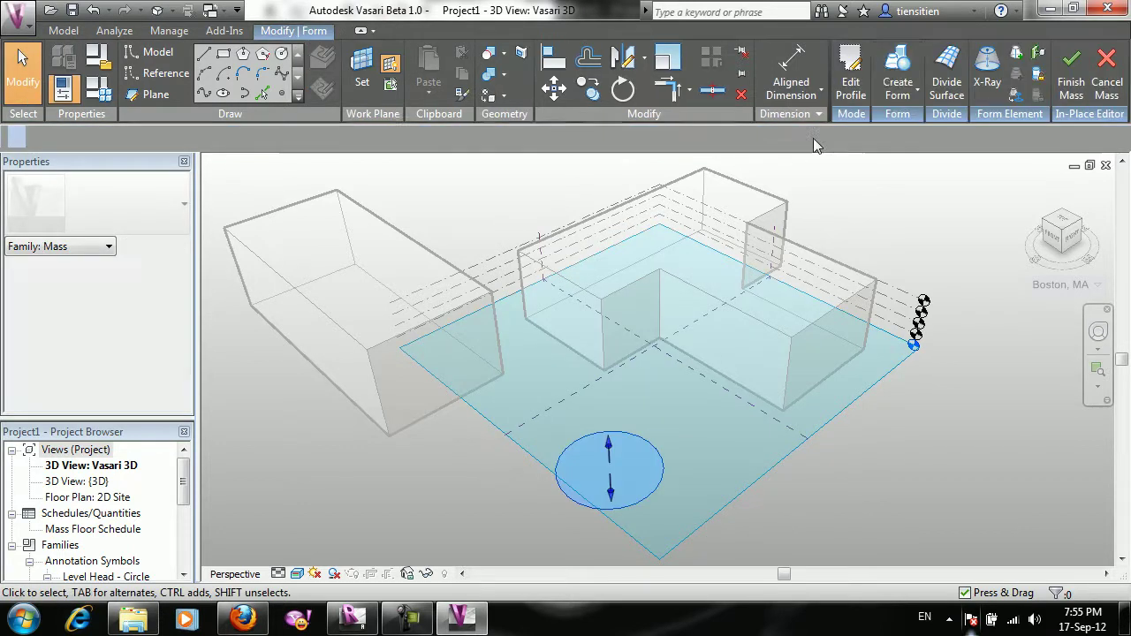
Extrude the circle into a tall solid cylinder and finish the mass.
{"action": "left_click", "coordinate": [898, 88]}
{"action": "left_click", "coordinate": [884, 124]}
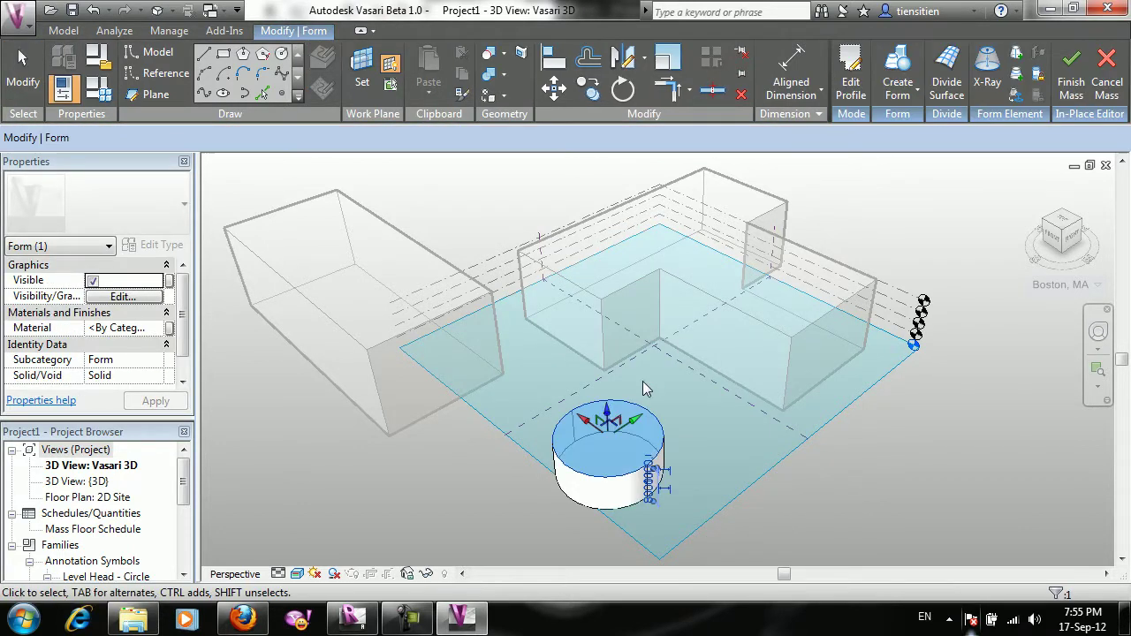
{"action": "left_click_drag", "start_coordinate": [607, 413], "coordinate": [594, 192]}
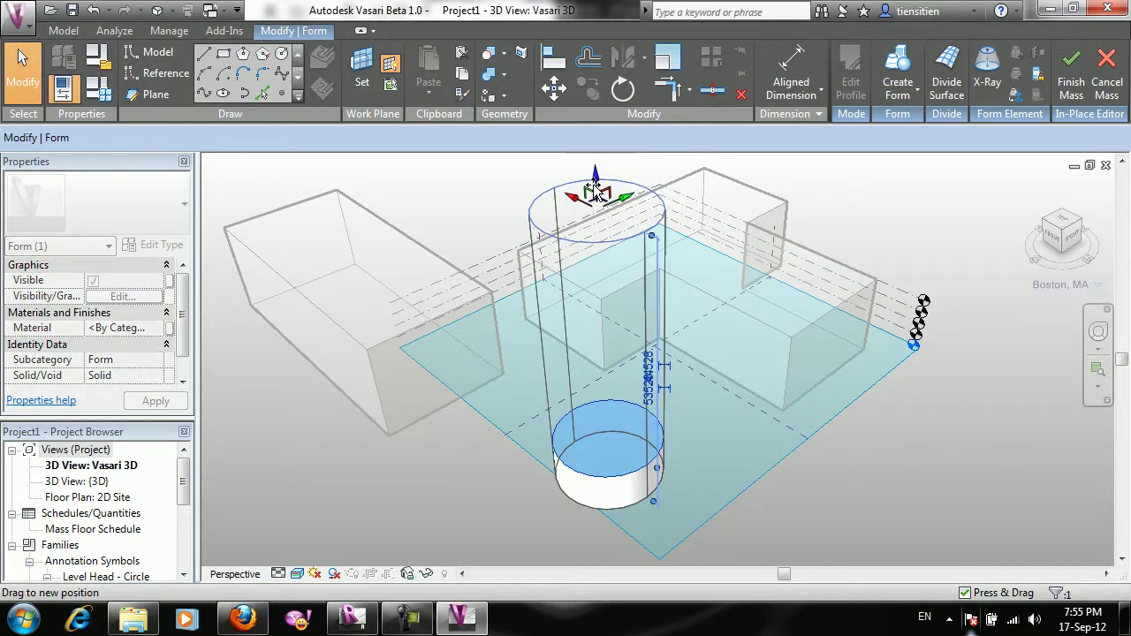
{"action": "left_click", "coordinate": [1071, 82]}
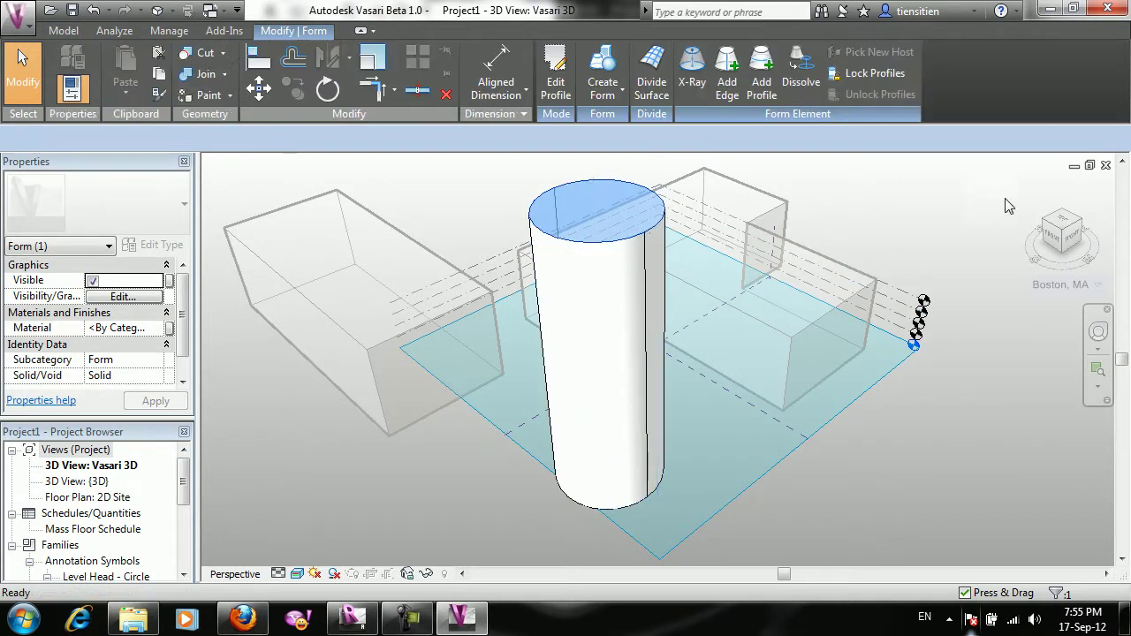
{"action": "scroll", "coordinate": [643, 359], "scroll_direction": "down", "scroll_amount": 2}
{"action": "mouse_move", "coordinate": [502, 407]}
{"action": "middle_mouse_down", "text": "shift"}
{"action": "mouse_move", "coordinate": [647, 355]}
{"action": "mouse_move", "coordinate": [488, 359]}
{"action": "mouse_move", "coordinate": [478, 309]}
{"action": "middle_mouse_up", "text": "shift"}
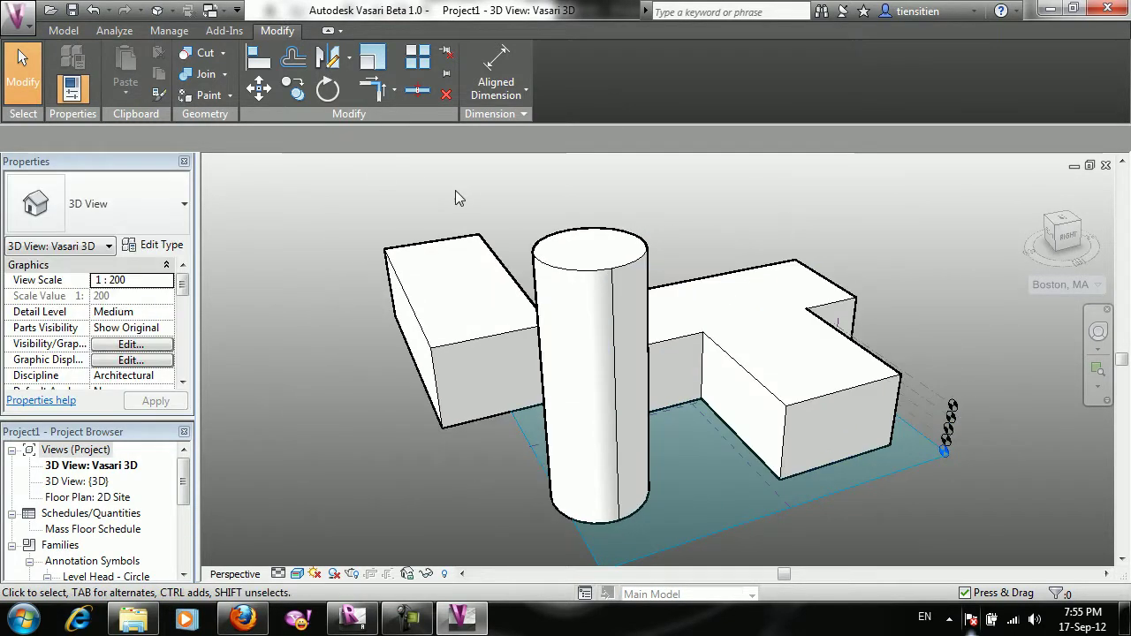
Open Analyze > Location showing Boston, MA weather stations, then switch to Windows Explorer.
{"action": "left_click", "coordinate": [116, 34]}
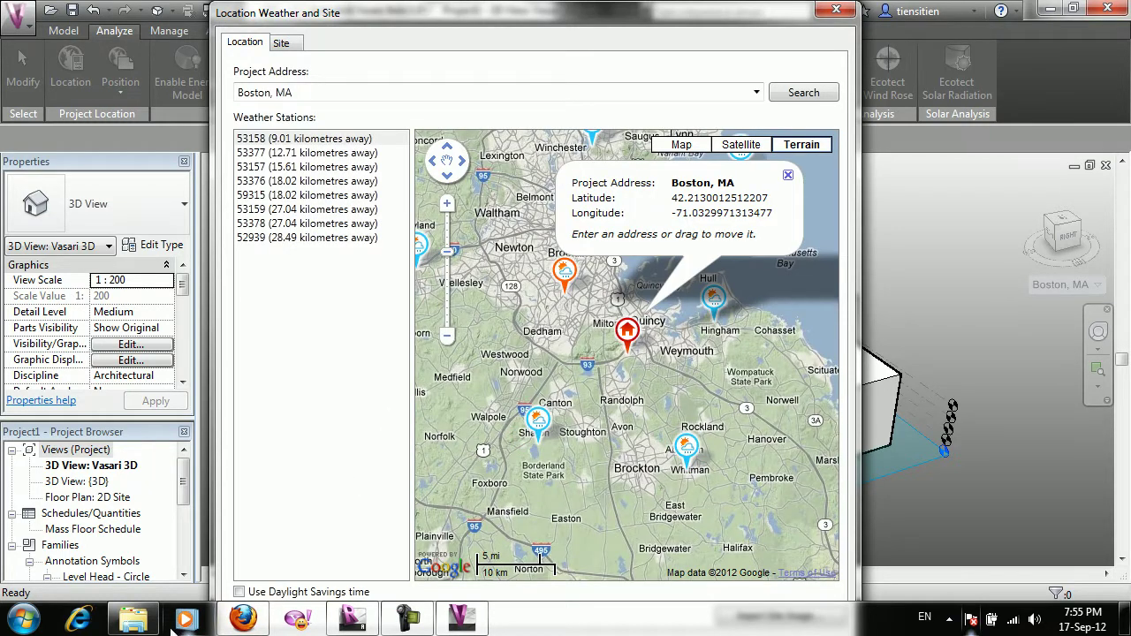
{"action": "left_click", "coordinate": [133, 618]}
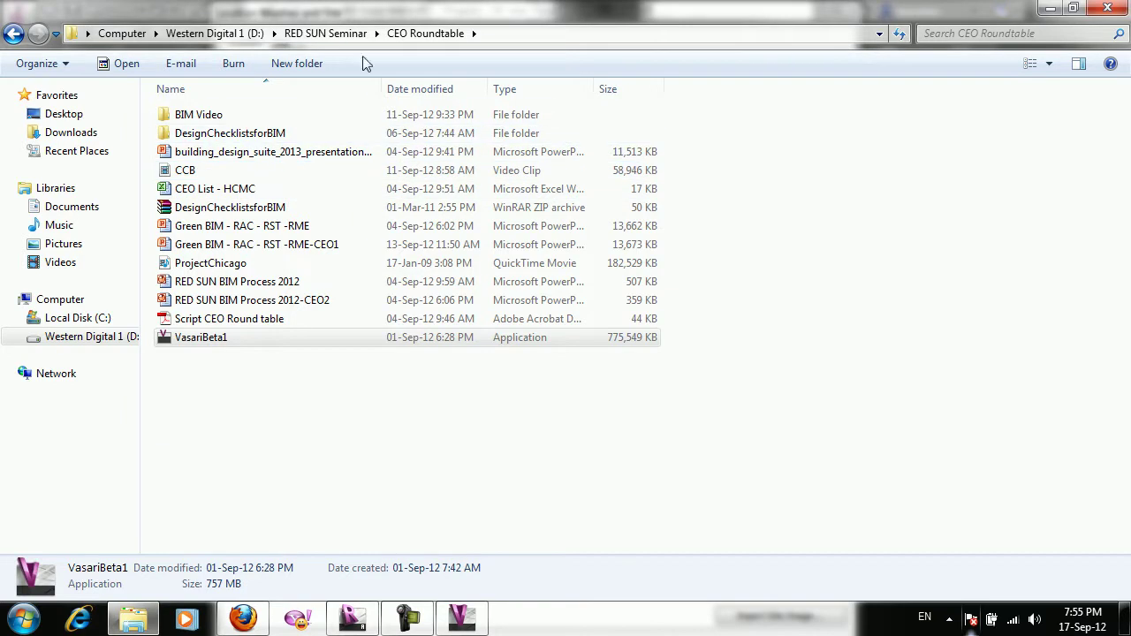
Open the REDSUNAURECONRIVIERA1612 report from BIM Process Seminar\Riviera Point.
{"action": "left_click", "coordinate": [325, 34]}
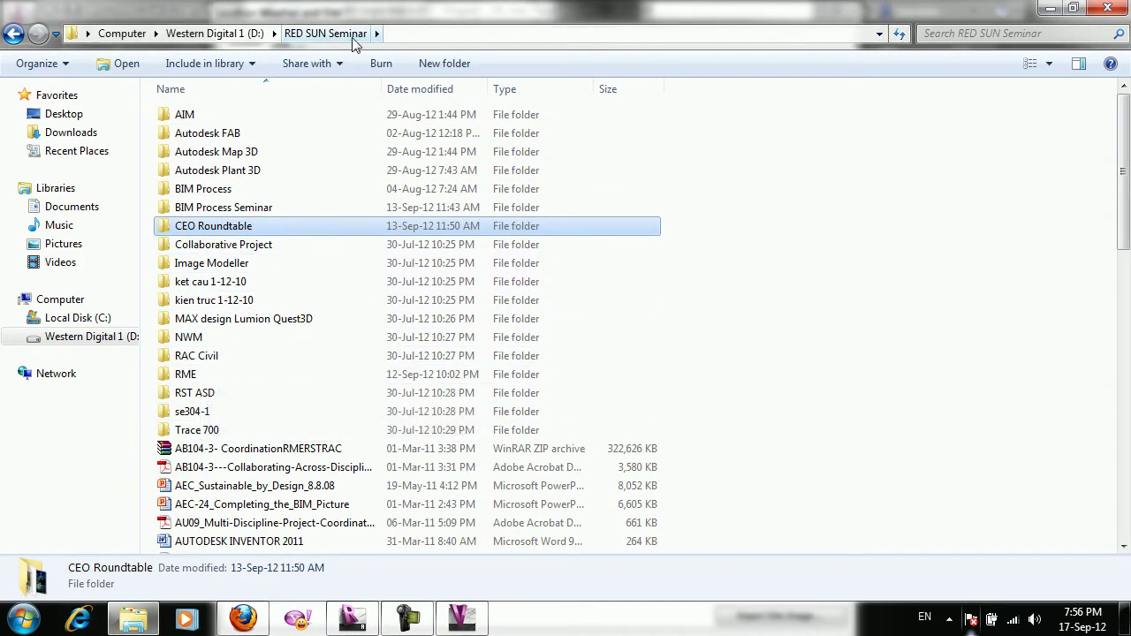
{"action": "double_click", "coordinate": [262, 208]}
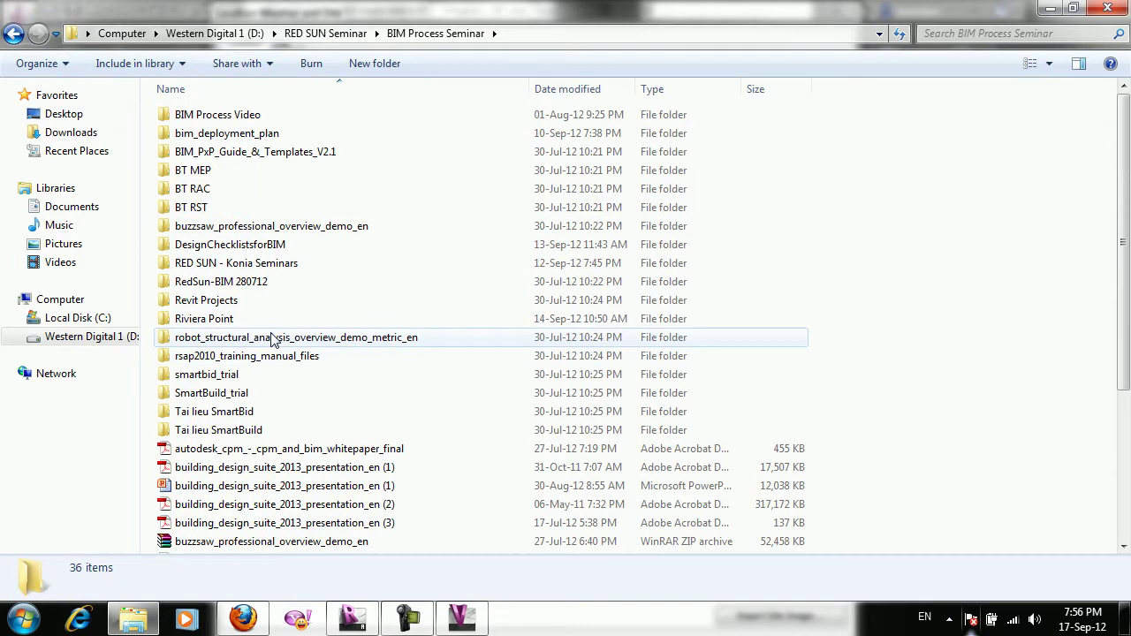
{"action": "double_click", "coordinate": [235, 319]}
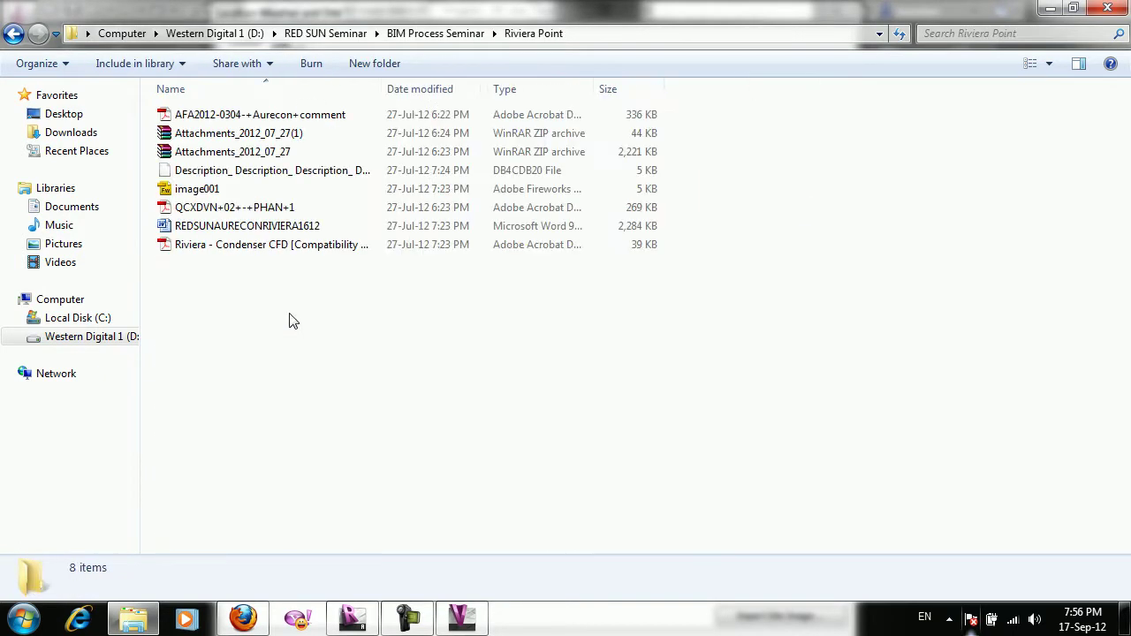
{"action": "double_click", "coordinate": [247, 225]}
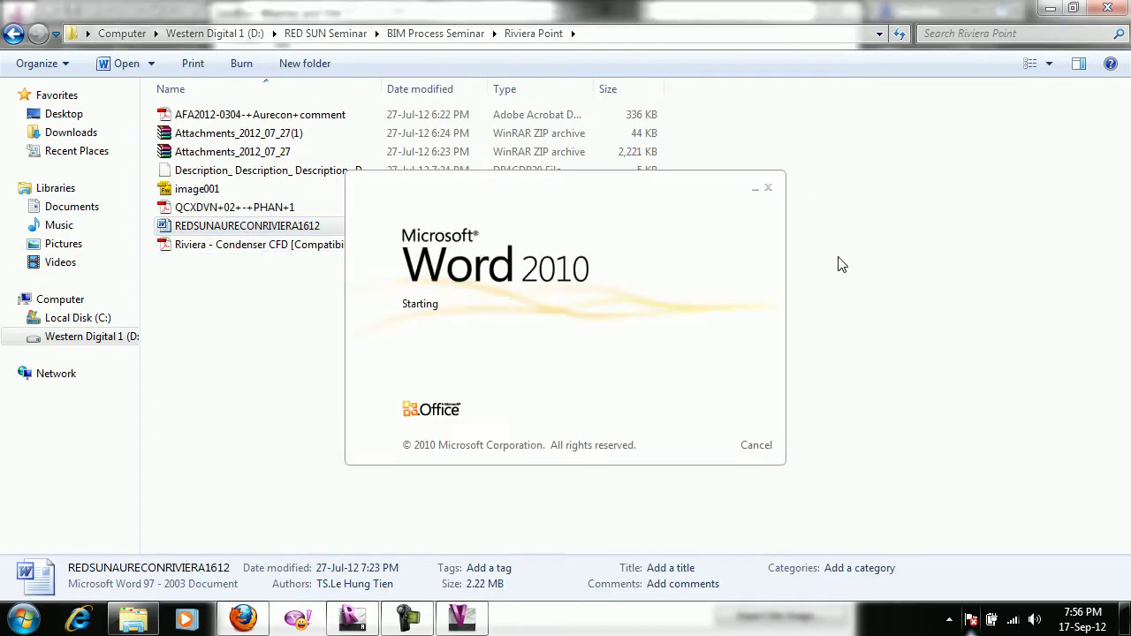
Scroll the report to latitude 10.733055556° and longitude 106.728611111°, then return to Vasari.
{"action": "scroll", "coordinate": [755, 283], "scroll_direction": "down", "scroll_amount": 6}
{"action": "scroll", "coordinate": [750, 293], "scroll_direction": "down", "scroll_amount": 6}
{"action": "scroll", "coordinate": [751, 293], "scroll_direction": "up", "scroll_amount": 3}
{"action": "scroll", "coordinate": [753, 294], "scroll_direction": "up", "scroll_amount": 2}
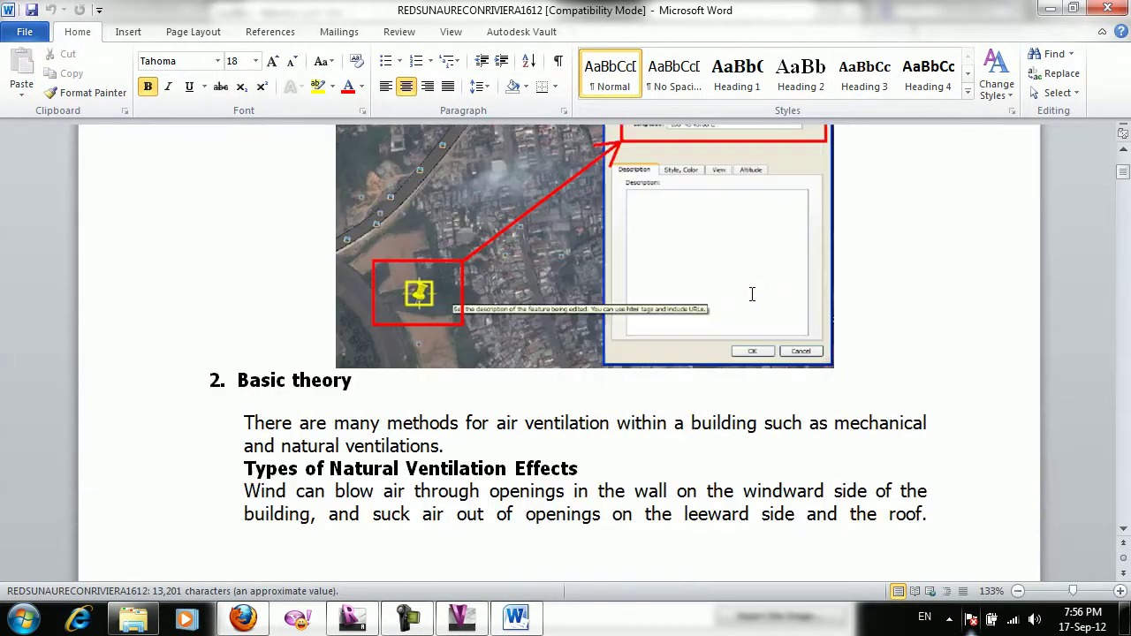
{"action": "scroll", "coordinate": [750, 289], "scroll_direction": "up", "scroll_amount": 1}
{"action": "scroll", "coordinate": [690, 221], "scroll_direction": "down", "scroll_amount": 5}
{"action": "scroll", "coordinate": [707, 265], "scroll_direction": "down", "scroll_amount": 5}
{"action": "scroll", "coordinate": [734, 318], "scroll_direction": "down", "scroll_amount": 5}
{"action": "scroll", "coordinate": [760, 371], "scroll_direction": "down", "scroll_amount": 5}
{"action": "scroll", "coordinate": [760, 373], "scroll_direction": "down", "scroll_amount": 5}
{"action": "scroll", "coordinate": [795, 389], "scroll_direction": "down", "scroll_amount": 5}
{"action": "scroll", "coordinate": [707, 380], "scroll_direction": "down", "scroll_amount": 5}
{"action": "scroll", "coordinate": [638, 378], "scroll_direction": "down", "scroll_amount": 5}
{"action": "scroll", "coordinate": [638, 378], "scroll_direction": "down", "scroll_amount": 5}
{"action": "scroll", "coordinate": [639, 361], "scroll_direction": "down", "scroll_amount": 5}
{"action": "scroll", "coordinate": [618, 350], "scroll_direction": "down", "scroll_amount": 5}
{"action": "scroll", "coordinate": [614, 357], "scroll_direction": "down", "scroll_amount": 3}
{"action": "scroll", "coordinate": [615, 357], "scroll_direction": "down", "scroll_amount": 5}
{"action": "scroll", "coordinate": [615, 389], "scroll_direction": "down", "scroll_amount": 5}
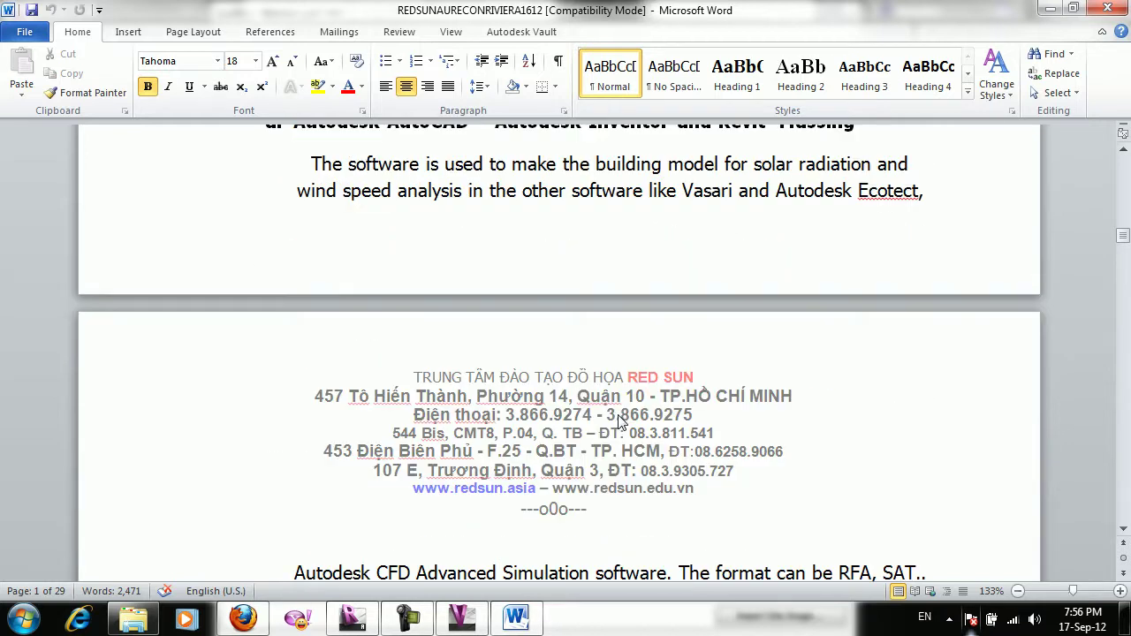
{"action": "scroll", "coordinate": [616, 413], "scroll_direction": "up", "scroll_amount": 2}
{"action": "scroll", "coordinate": [546, 225], "scroll_direction": "down", "scroll_amount": 2}
{"action": "scroll", "coordinate": [487, 263], "scroll_direction": "down", "scroll_amount": 5}
{"action": "scroll", "coordinate": [575, 380], "scroll_direction": "down", "scroll_amount": 5}
{"action": "scroll", "coordinate": [667, 505], "scroll_direction": "down", "scroll_amount": 5}
{"action": "scroll", "coordinate": [656, 551], "scroll_direction": "down", "scroll_amount": 5}
{"action": "scroll", "coordinate": [495, 330], "scroll_direction": "down", "scroll_amount": 4}
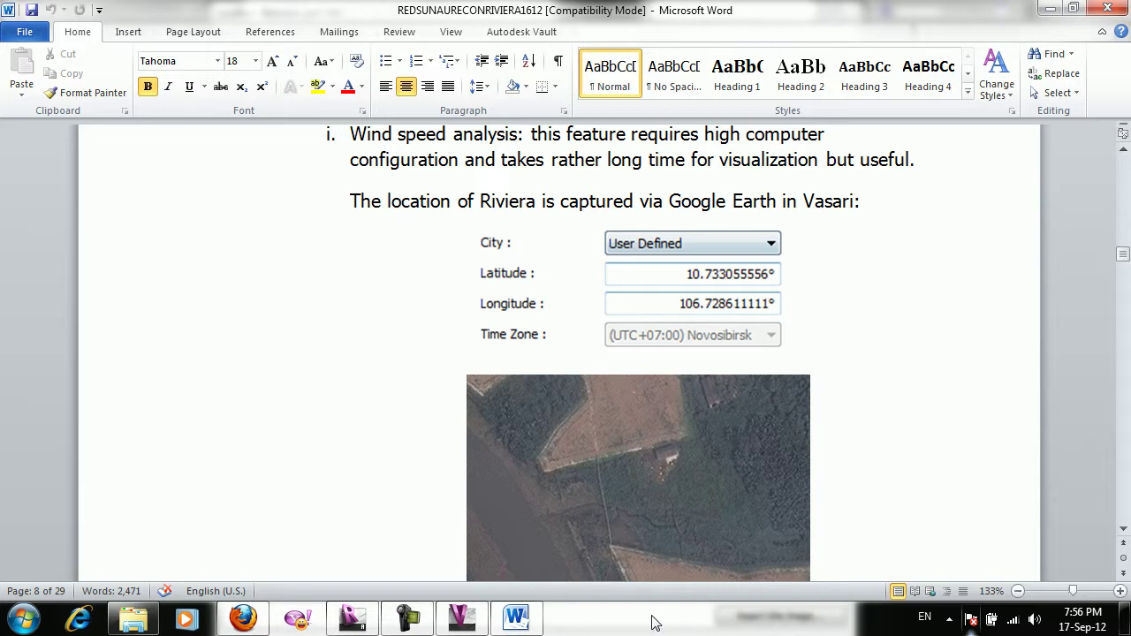
{"action": "left_click", "coordinate": [461, 622]}
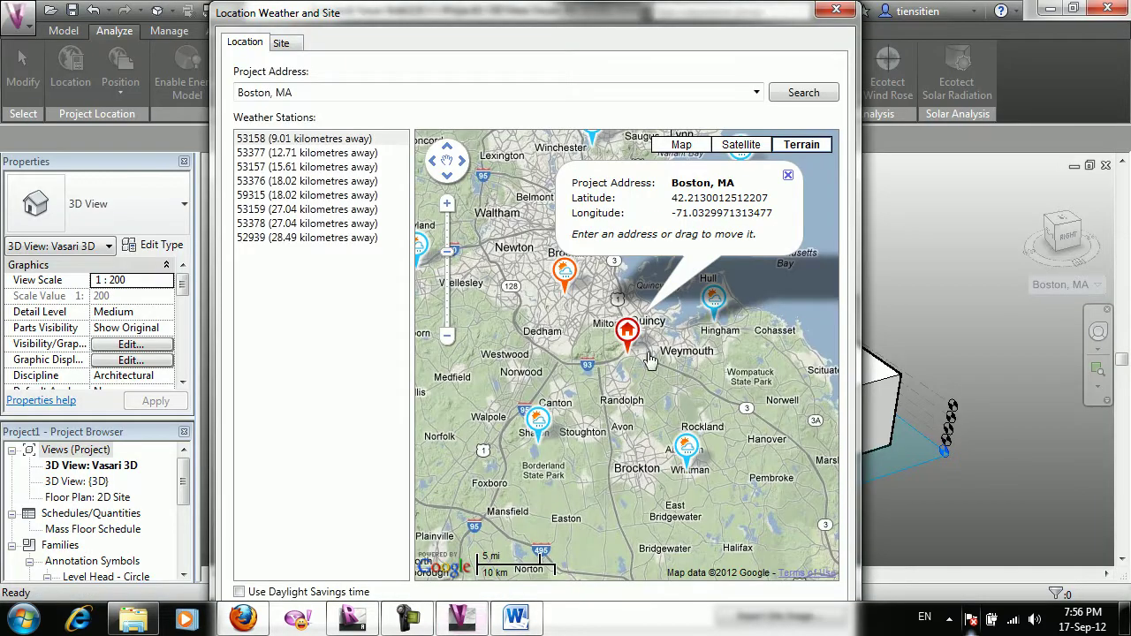
Search Project Address 10.733,106.7286, resolving to Ho Chi Minh City, Vietnam.
{"action": "left_click", "coordinate": [549, 92]}
{"action": "type", "text": "10.733,106"}
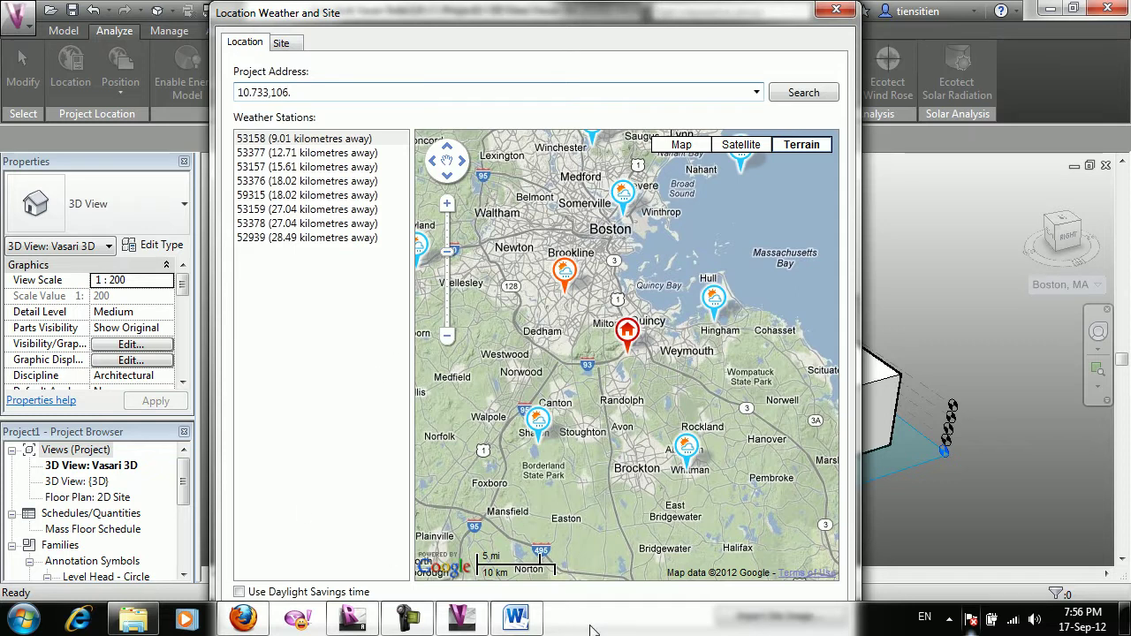
{"action": "left_click", "coordinate": [518, 618]}
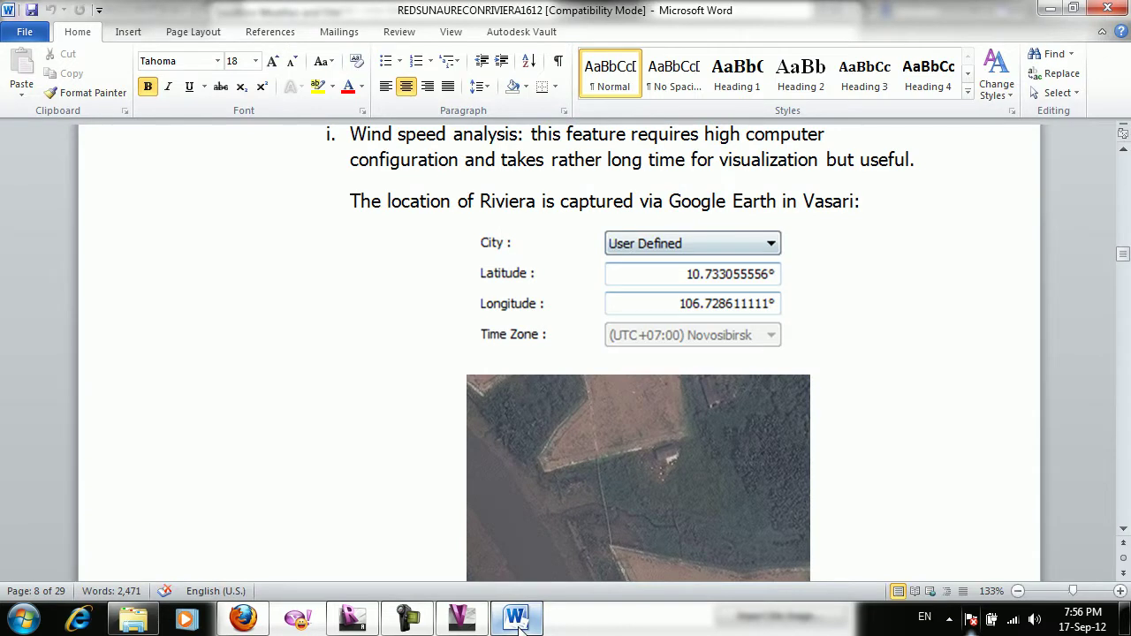
{"action": "left_click", "coordinate": [517, 619]}
{"action": "type", "text": "10.733,106.7"}
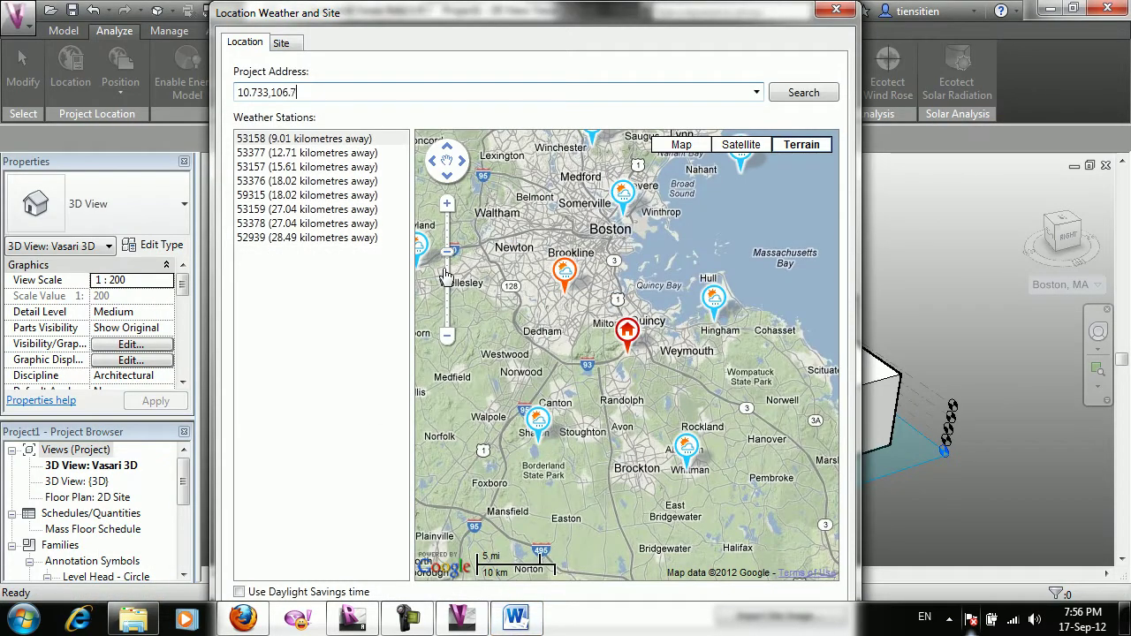
{"action": "type", "text": "286"}
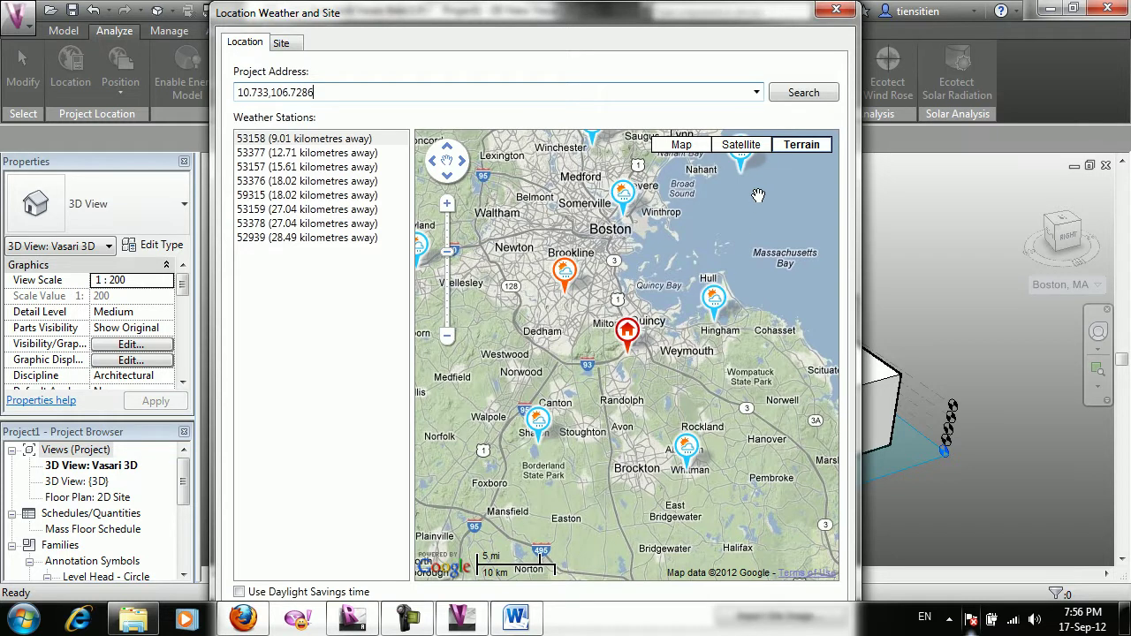
{"action": "left_click", "coordinate": [805, 93]}
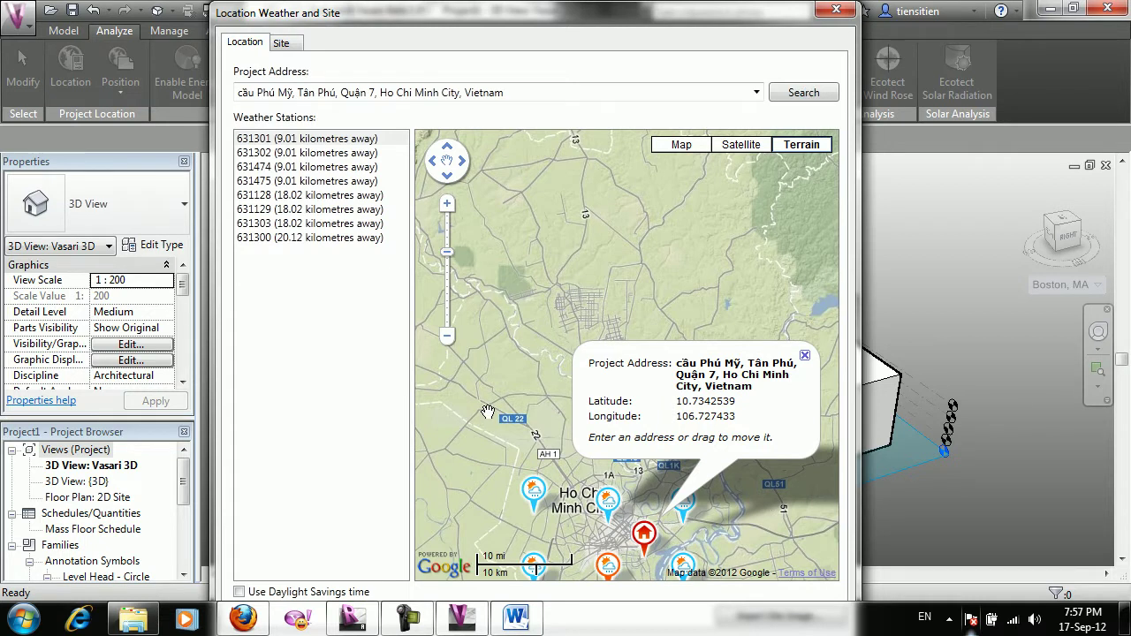
Inspect the site and weather station 631128, 18.02 km away, on zoomed satellite imagery.
{"action": "left_click", "coordinate": [742, 145]}
{"action": "scroll", "coordinate": [673, 345], "scroll_direction": "up", "scroll_amount": 2}
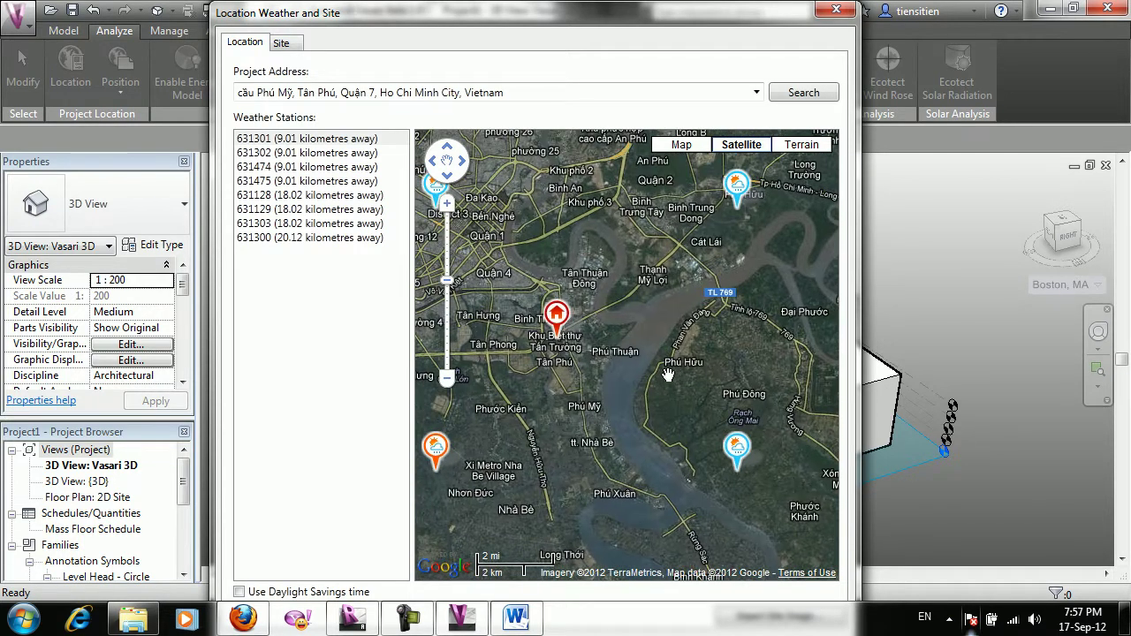
{"action": "scroll", "coordinate": [555, 363], "scroll_direction": "up", "scroll_amount": 1}
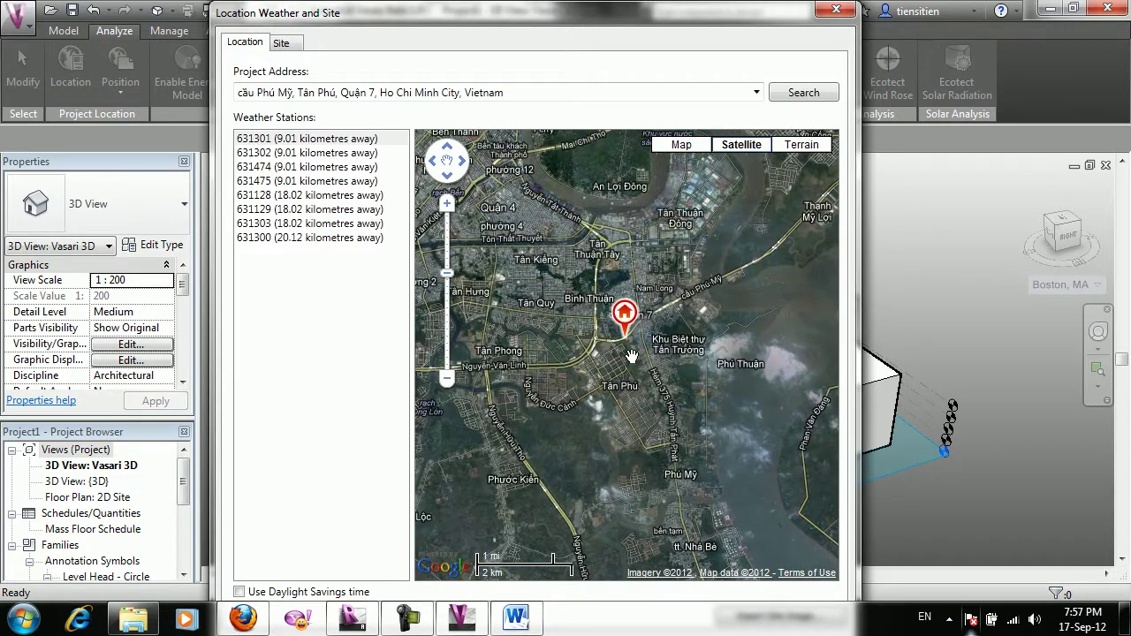
{"action": "scroll", "coordinate": [628, 346], "scroll_direction": "up", "scroll_amount": 1}
{"action": "scroll", "coordinate": [628, 346], "scroll_direction": "up", "scroll_amount": 3}
{"action": "scroll", "coordinate": [610, 327], "scroll_direction": "up", "scroll_amount": 1}
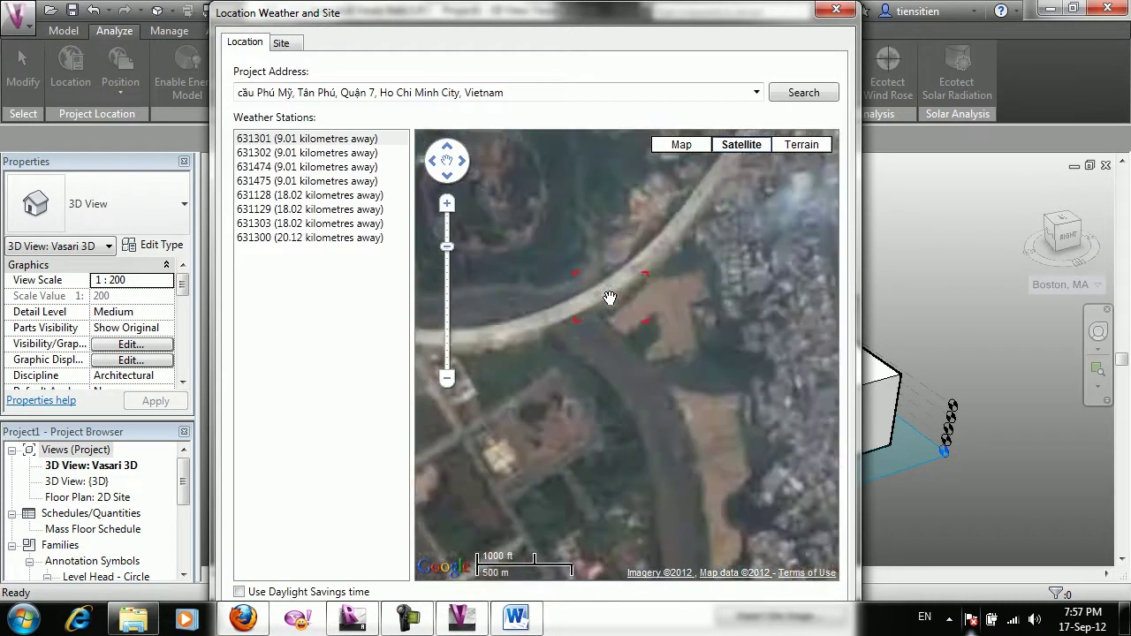
{"action": "scroll", "coordinate": [602, 315], "scroll_direction": "up", "scroll_amount": 1}
{"action": "left_click_drag", "start_coordinate": [658, 400], "coordinate": [592, 289]}
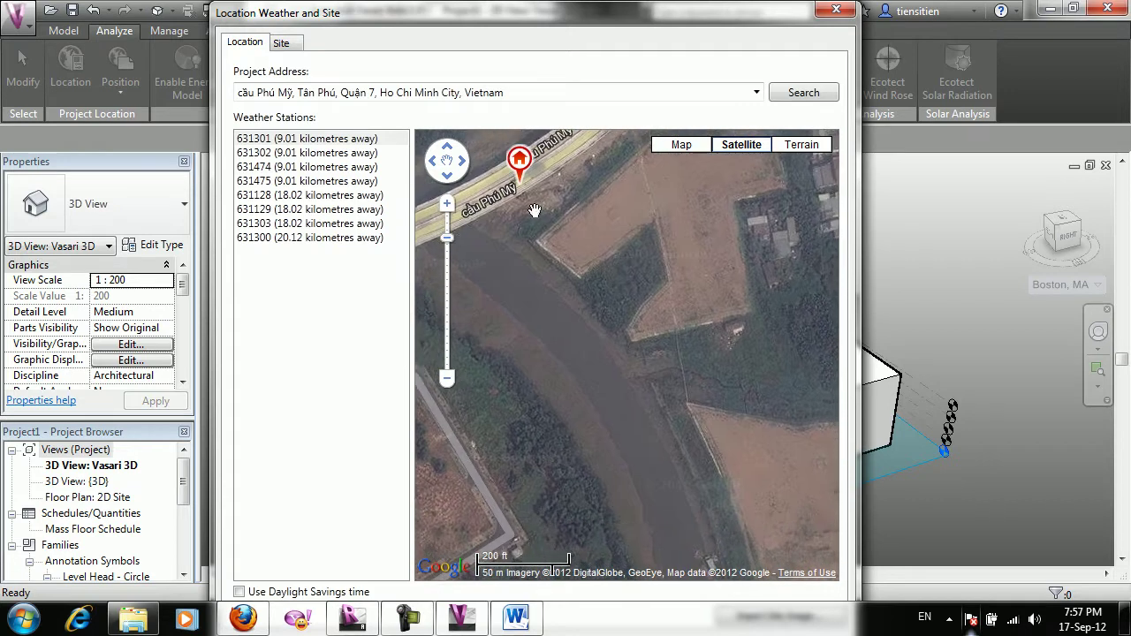
{"action": "scroll", "coordinate": [592, 289], "scroll_direction": "down", "scroll_amount": 1}
{"action": "left_click_drag", "start_coordinate": [527, 344], "coordinate": [517, 323]}
{"action": "scroll", "coordinate": [620, 313], "scroll_direction": "up", "scroll_amount": 1}
{"action": "left_click_drag", "start_coordinate": [620, 313], "coordinate": [619, 344]}
{"action": "mouse_move", "coordinate": [666, 389]}
{"action": "left_mouse_down"}
{"action": "mouse_move", "coordinate": [616, 402]}
{"action": "mouse_move", "coordinate": [612, 353]}
{"action": "left_mouse_up"}
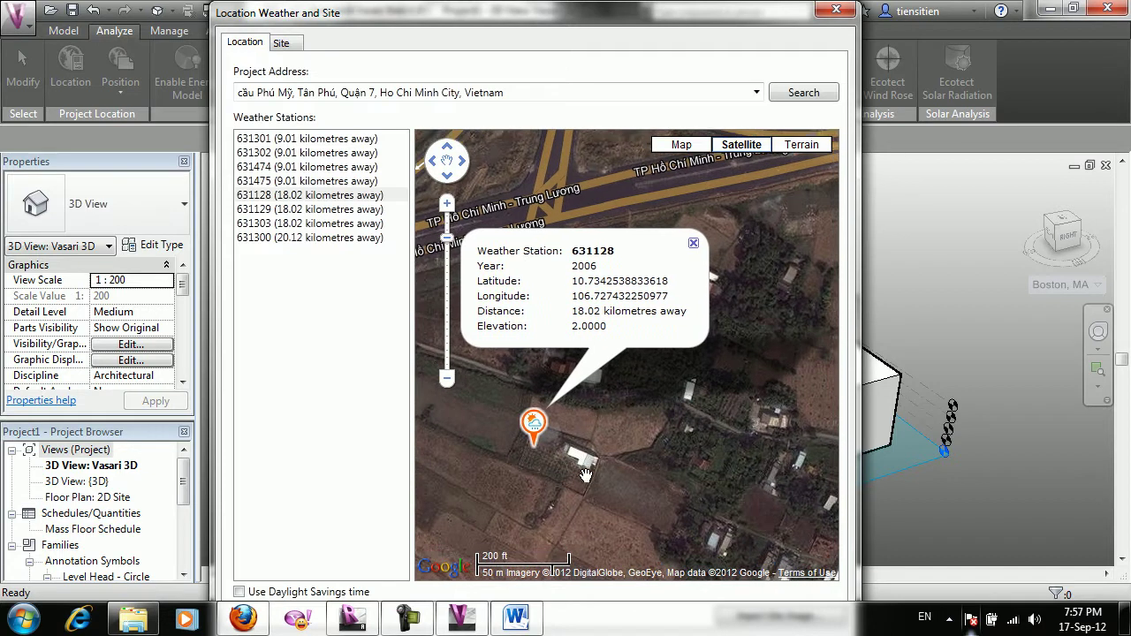
{"action": "left_click_drag", "start_coordinate": [672, 486], "coordinate": [636, 308]}
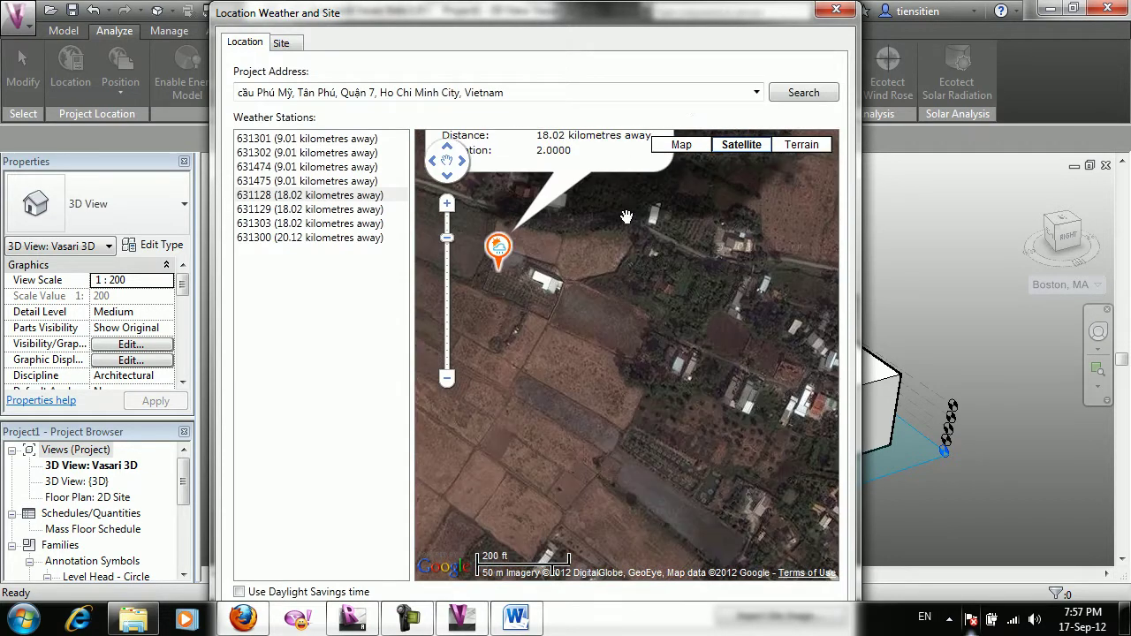
Check the previous-address list and start retyping the Riviera coordinates.
{"action": "left_click", "coordinate": [756, 93]}
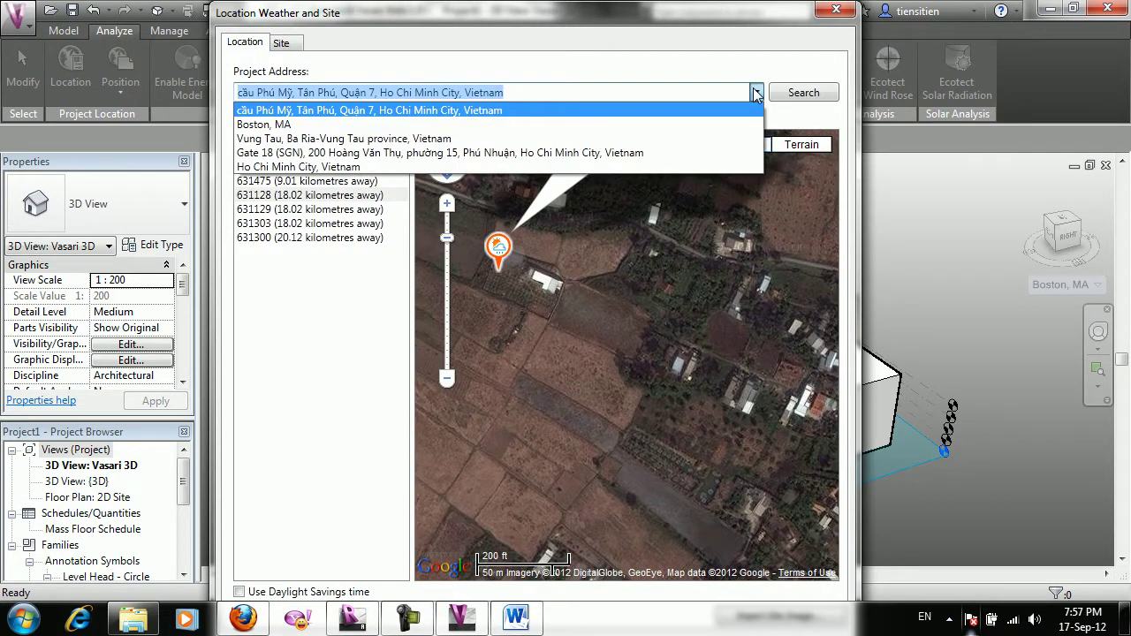
{"action": "left_click", "coordinate": [757, 93]}
{"action": "type", "text": "10.7"}
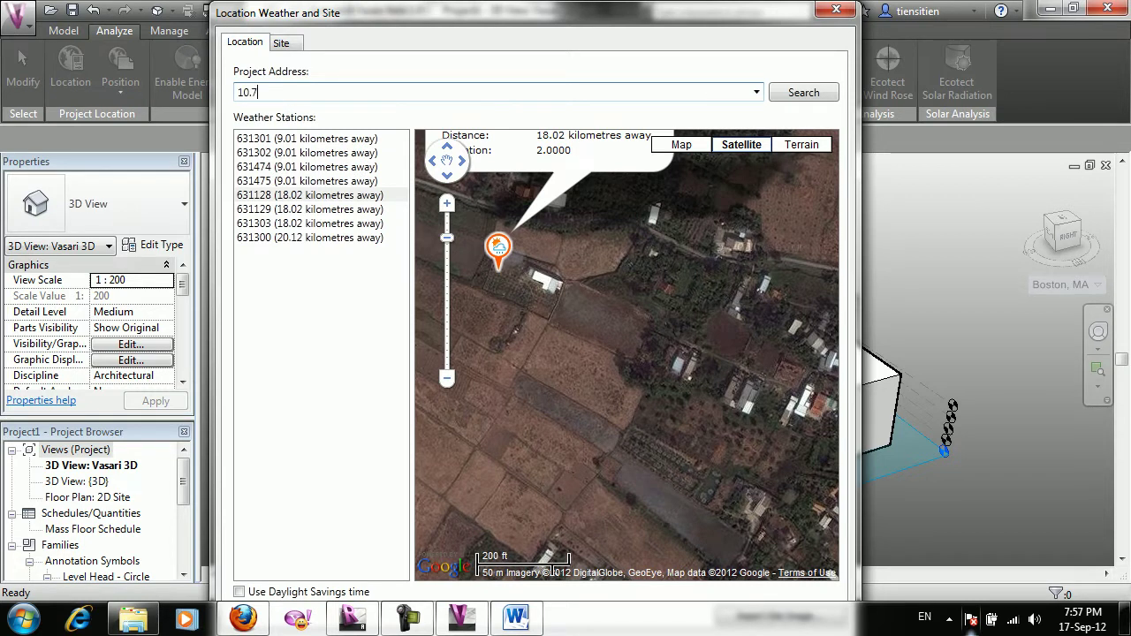
{"action": "type", "text": "06"}
Recheck the Word coordinates, then view cầu Phú Mỹ on Street, Terrain and Satellite maps.
{"action": "left_click", "coordinate": [539, 623]}
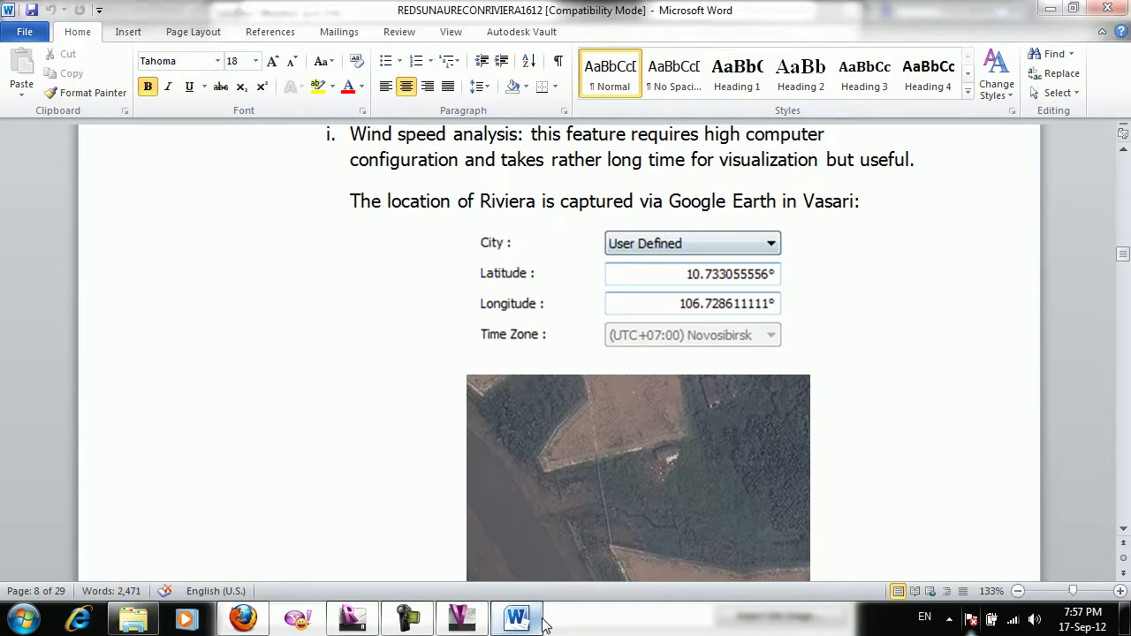
{"action": "left_click", "coordinate": [544, 624]}
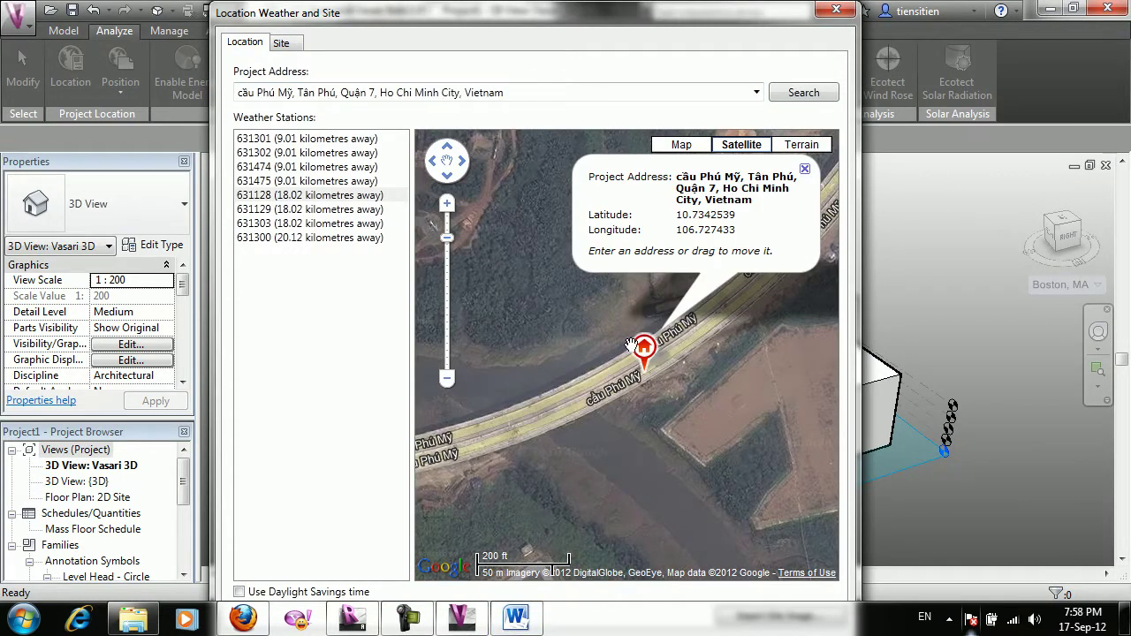
{"action": "left_click", "coordinate": [679, 144]}
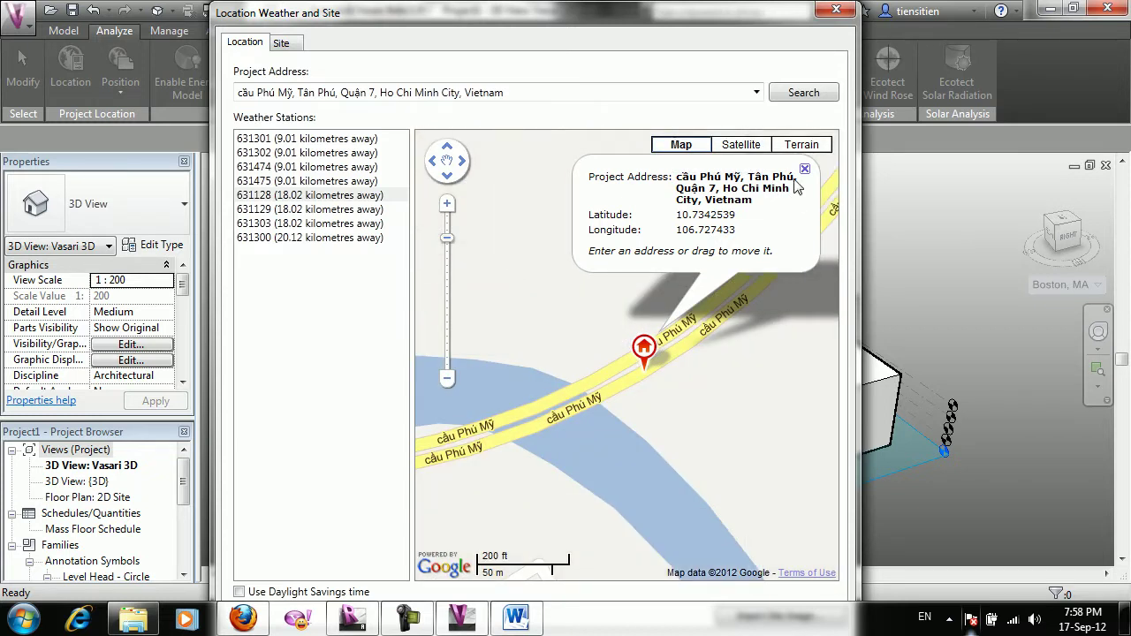
{"action": "left_click", "coordinate": [800, 150]}
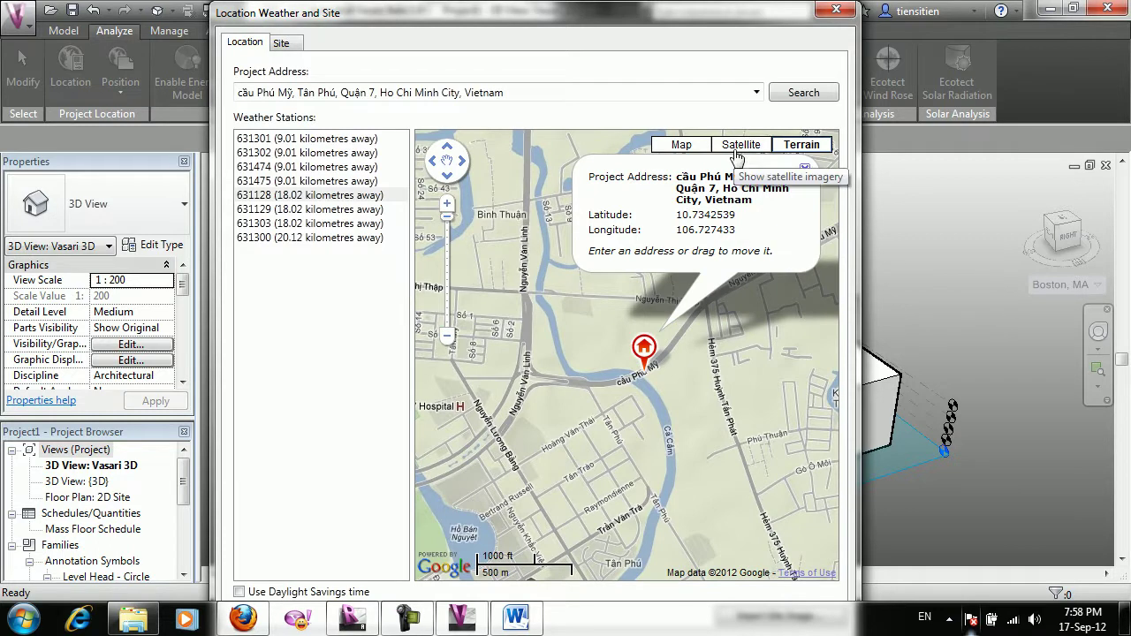
{"action": "left_click", "coordinate": [738, 146]}
{"action": "scroll", "coordinate": [657, 386], "scroll_direction": "up", "scroll_amount": 1}
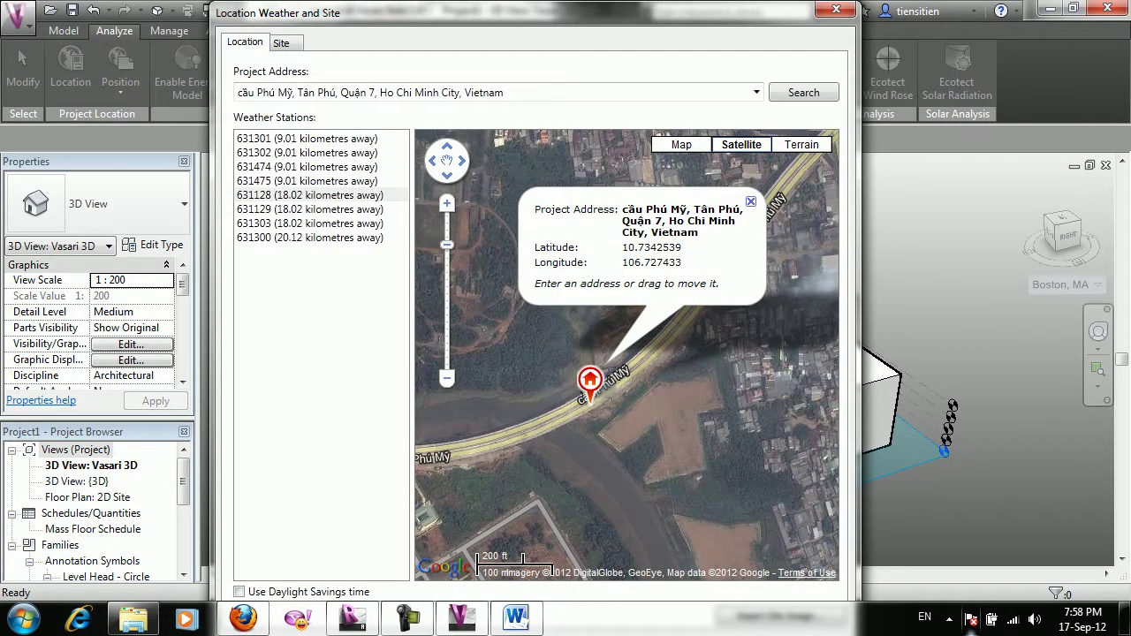
{"action": "scroll", "coordinate": [657, 386], "scroll_direction": "up", "scroll_amount": 1}
{"action": "left_click_drag", "start_coordinate": [570, 315], "coordinate": [579, 279]}
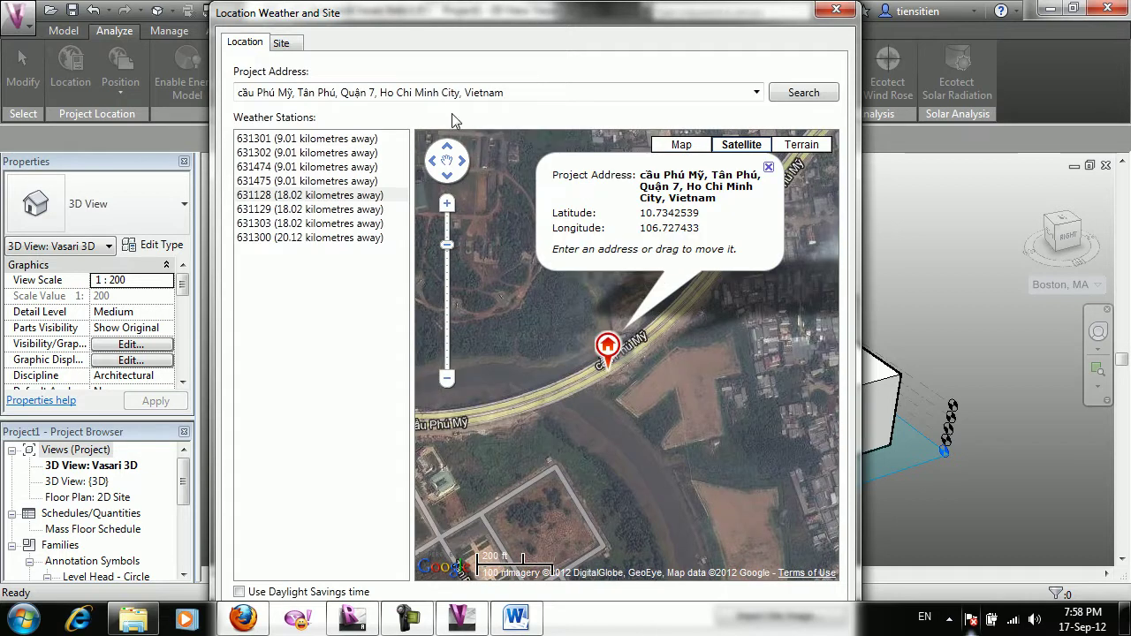
Import a satellite image framed on the cầu Phú Mỹ site from the Location map.
{"action": "left_click", "coordinate": [283, 44]}
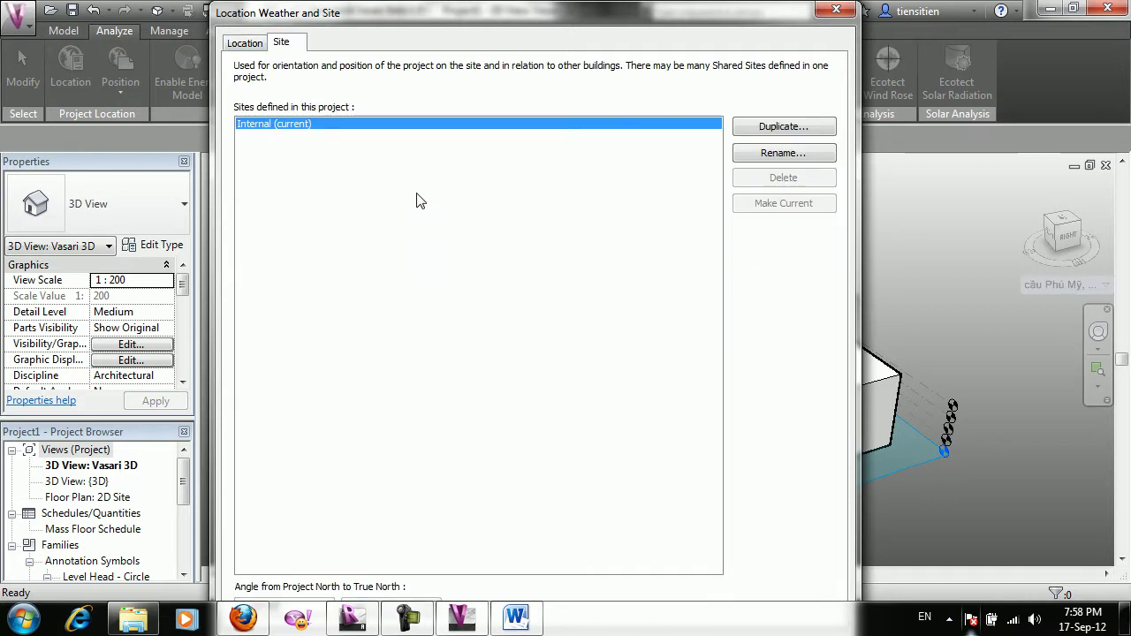
{"action": "left_click", "coordinate": [235, 44]}
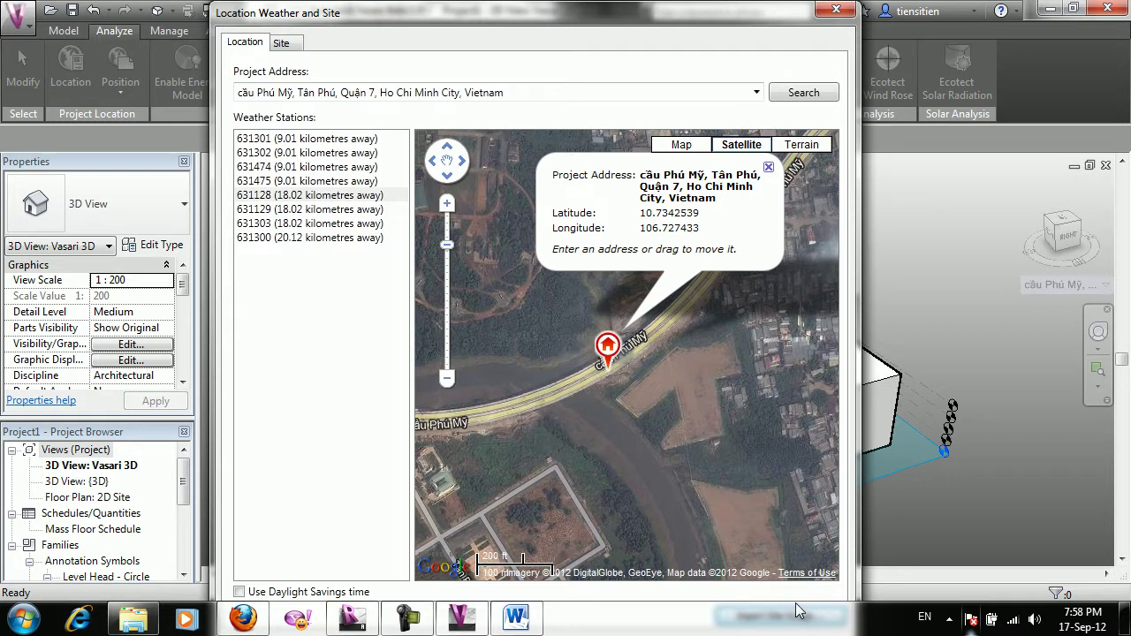
{"action": "left_click", "coordinate": [798, 610]}
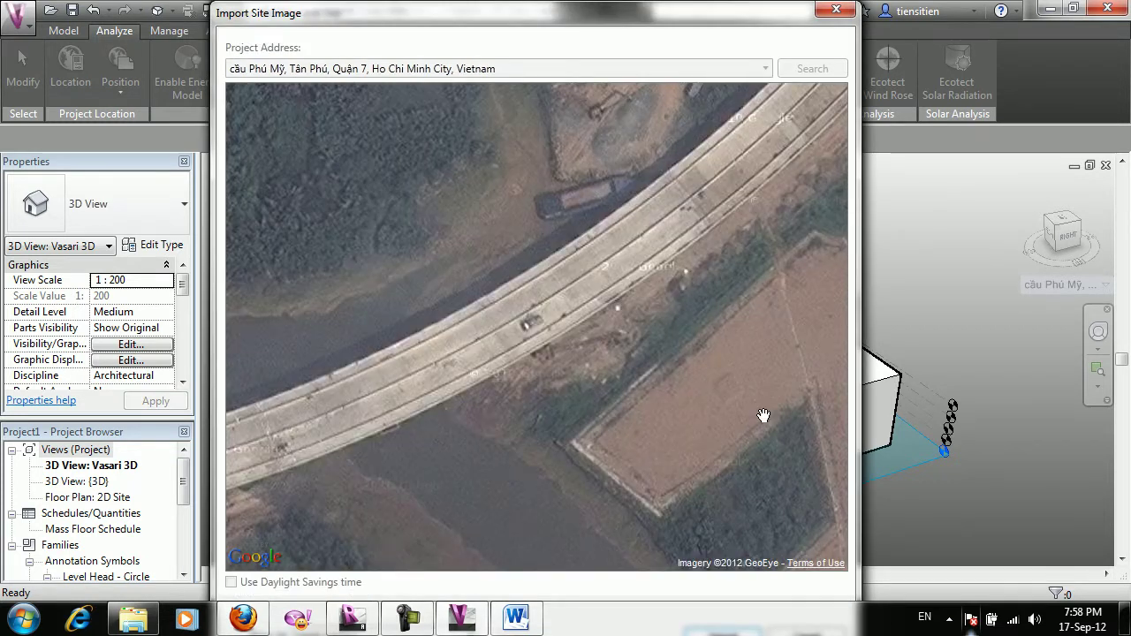
{"action": "left_click_drag", "start_coordinate": [703, 423], "coordinate": [663, 346]}
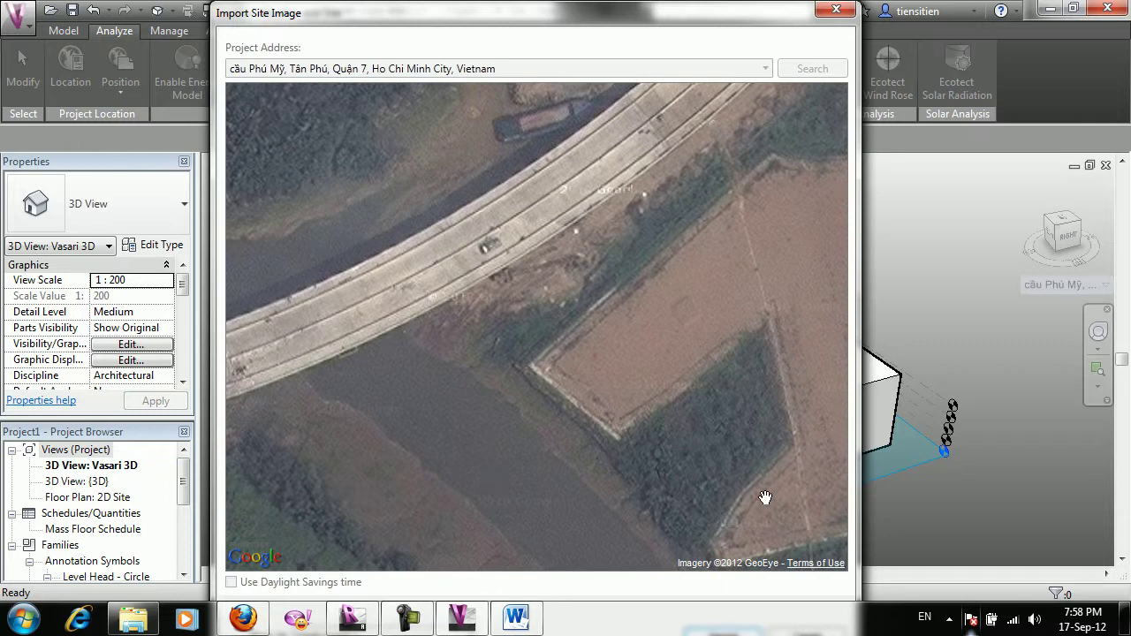
{"action": "key", "text": "Return"}
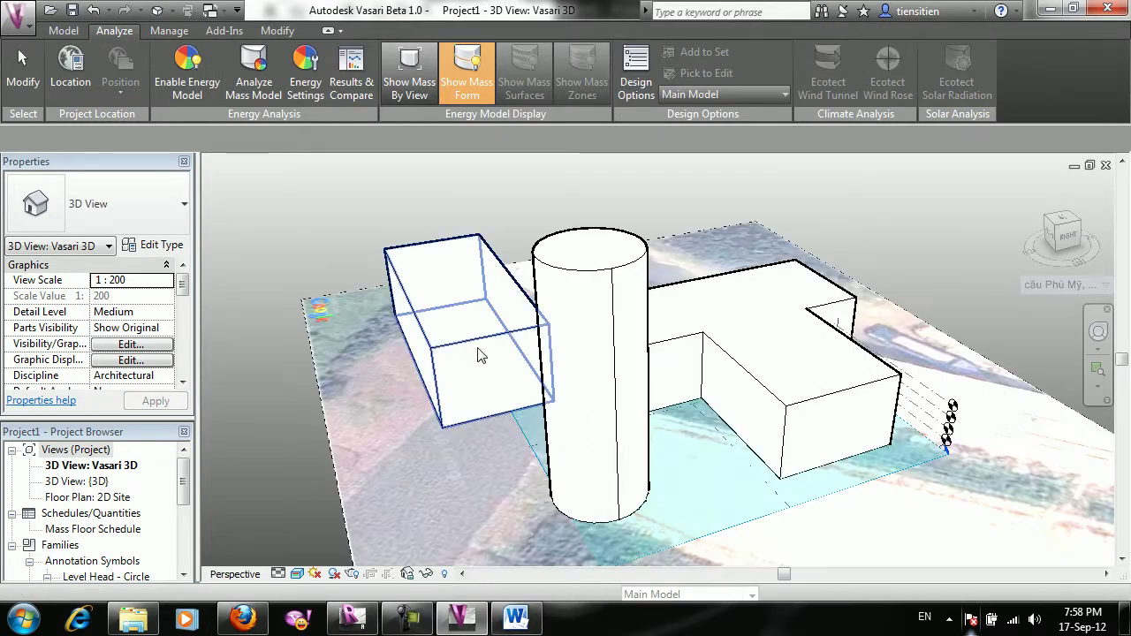
Drag the site image into place beneath the masses and orbit to check its position.
{"action": "left_click", "coordinate": [884, 477]}
{"action": "left_click_drag", "start_coordinate": [884, 477], "coordinate": [787, 480]}
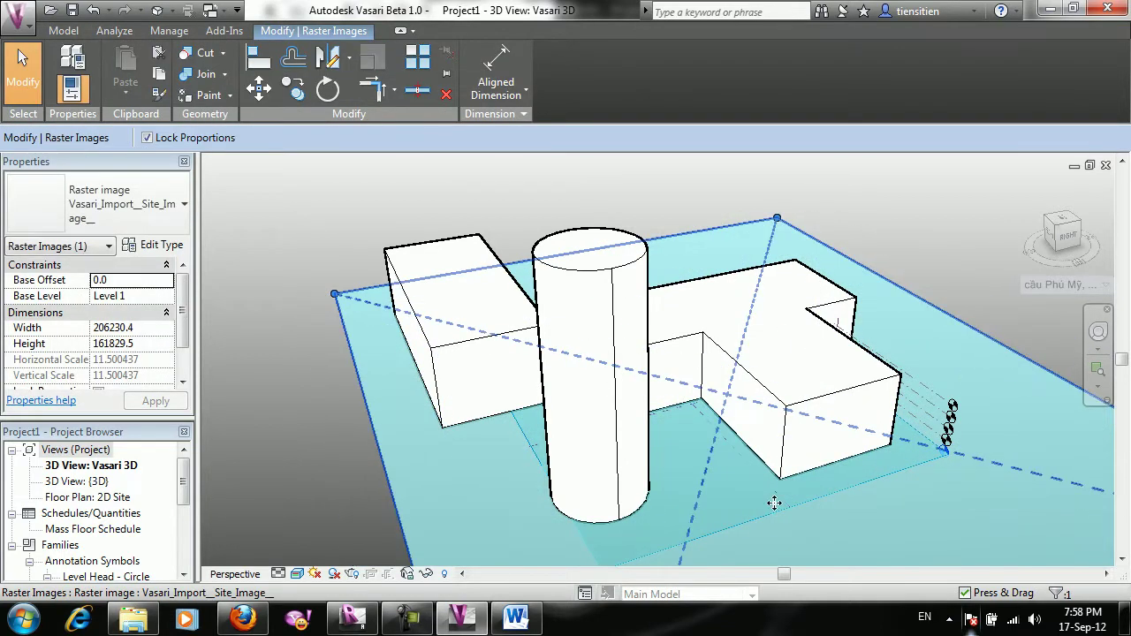
{"action": "left_click", "coordinate": [340, 252]}
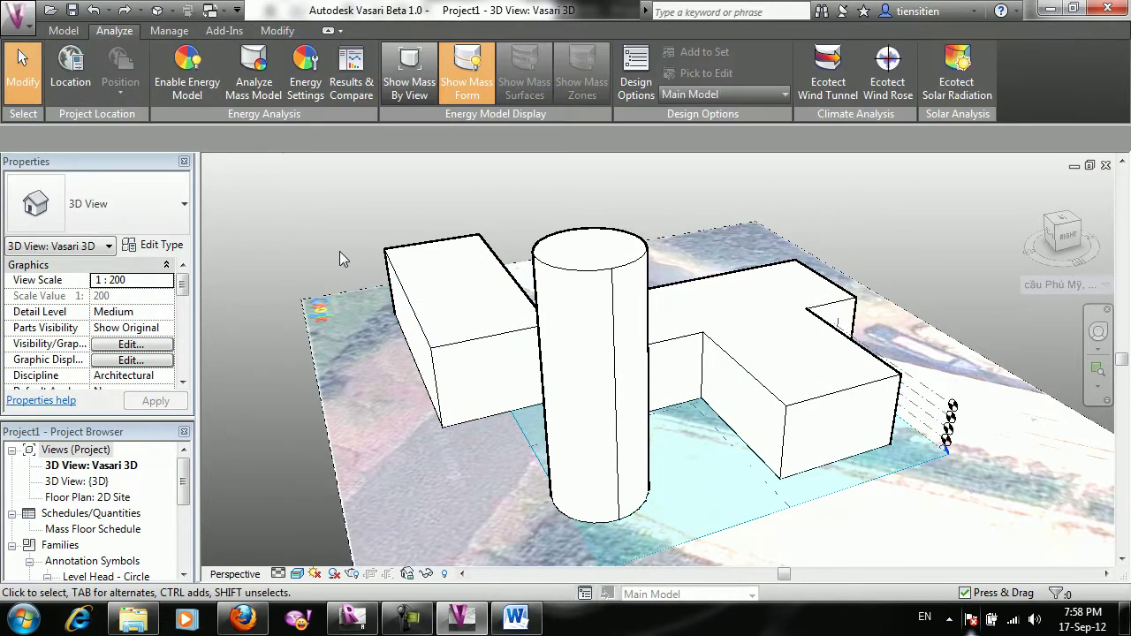
{"action": "mouse_move", "coordinate": [281, 244]}
{"action": "middle_mouse_down", "text": "shift"}
{"action": "mouse_move", "coordinate": [577, 318]}
{"action": "mouse_move", "coordinate": [474, 263]}
{"action": "mouse_move", "coordinate": [445, 335]}
{"action": "mouse_move", "coordinate": [578, 412]}
{"action": "mouse_move", "coordinate": [573, 457]}
{"action": "mouse_move", "coordinate": [551, 462]}
{"action": "mouse_move", "coordinate": [468, 386]}
{"action": "middle_mouse_up", "text": "shift"}
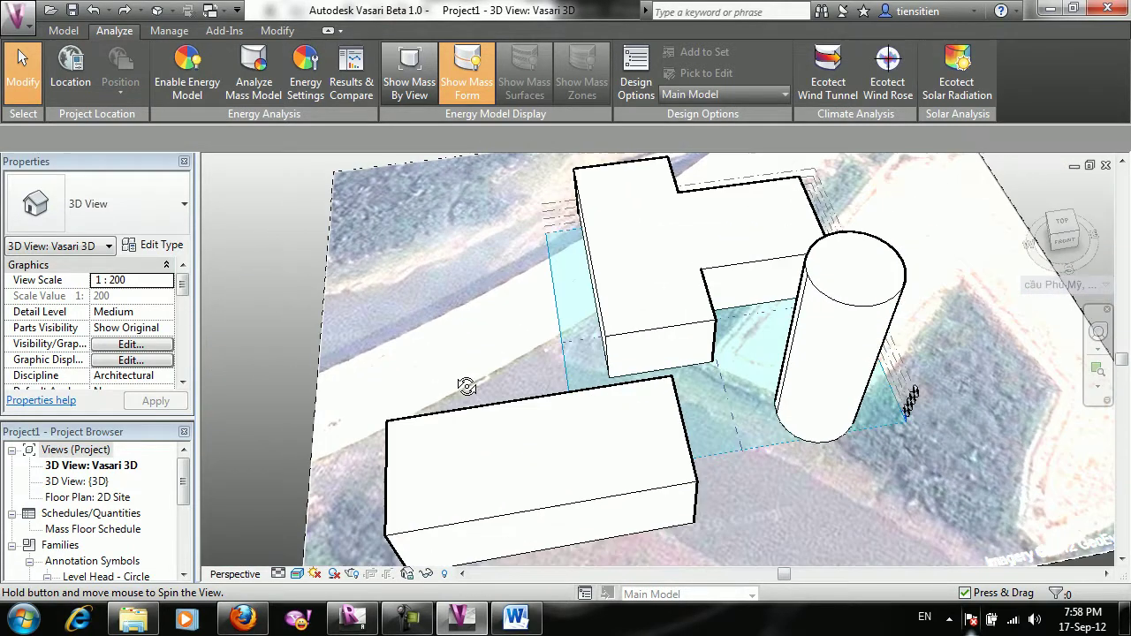
{"action": "scroll", "coordinate": [483, 266], "scroll_direction": "down", "scroll_amount": 3}
{"action": "scroll", "coordinate": [482, 265], "scroll_direction": "up", "scroll_amount": 1}
Reselect the site image, dismiss its context menu, and bring up Energy Settings.
{"action": "left_click", "coordinate": [501, 245]}
{"action": "right_click", "coordinate": [497, 247]}
{"action": "key", "text": "Escape"}
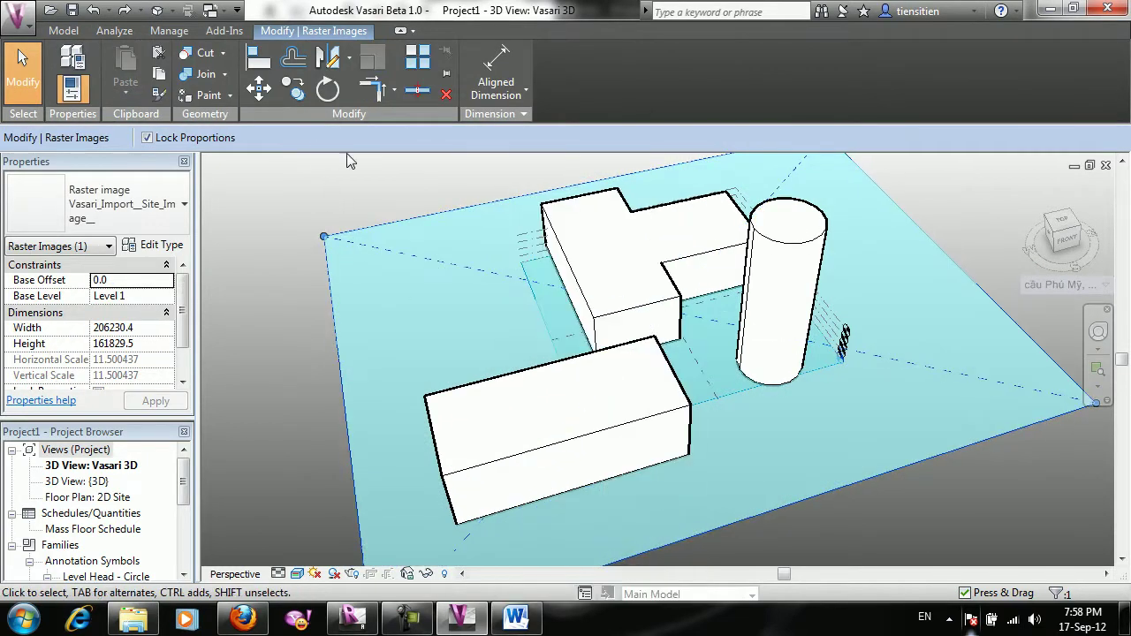
{"action": "left_click", "coordinate": [114, 30]}
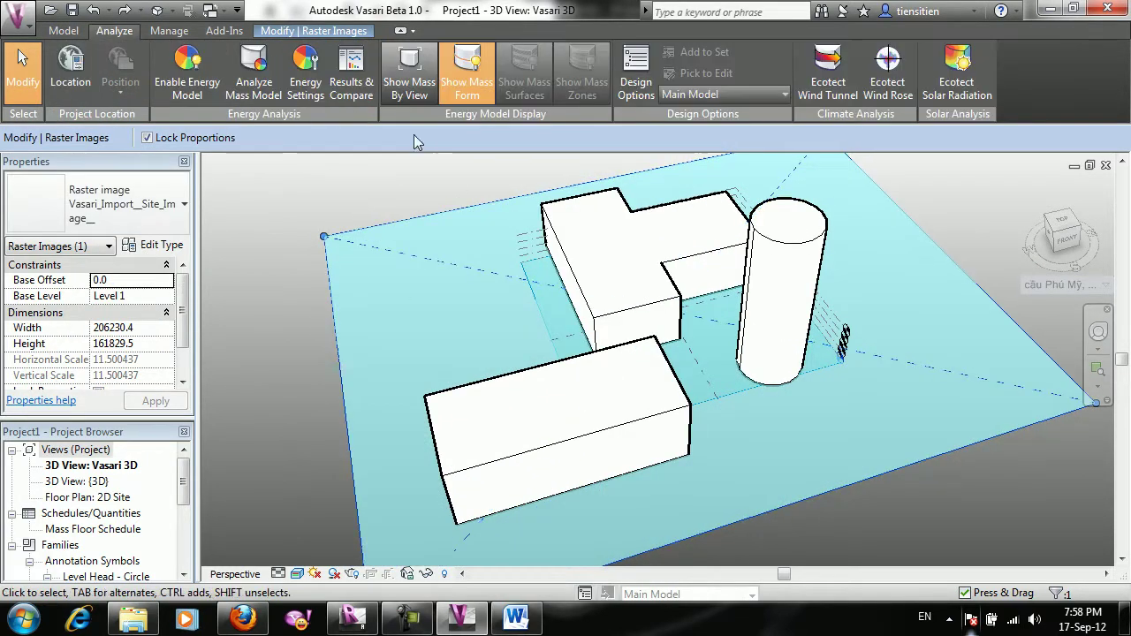
{"action": "left_click", "coordinate": [303, 88]}
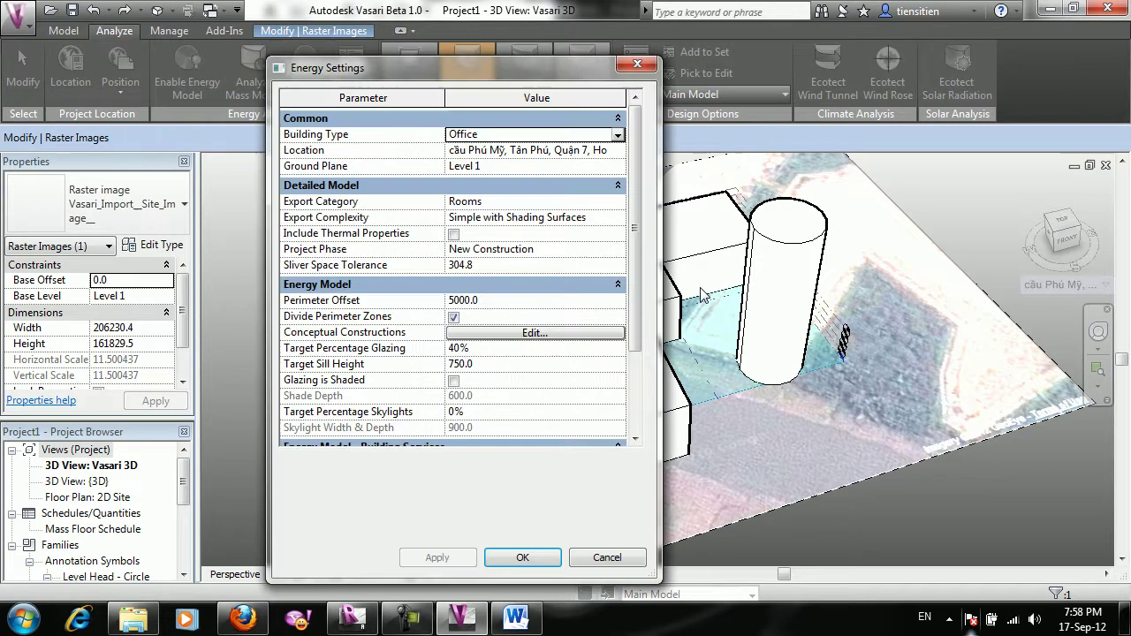
{"action": "left_click", "coordinate": [617, 135]}
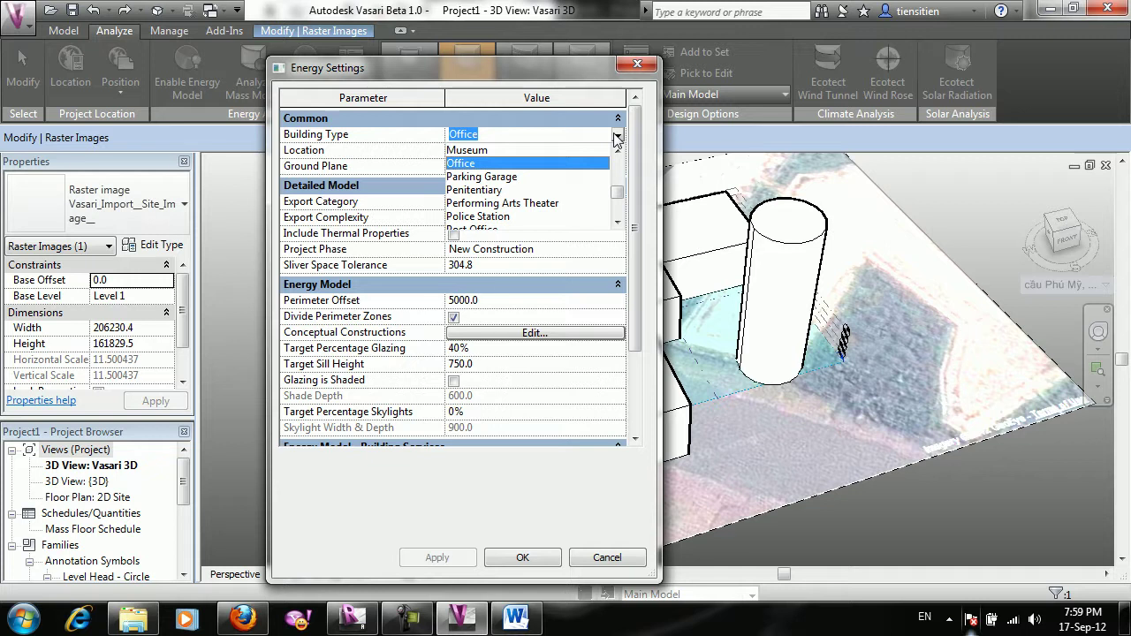
{"action": "left_click", "coordinate": [617, 135]}
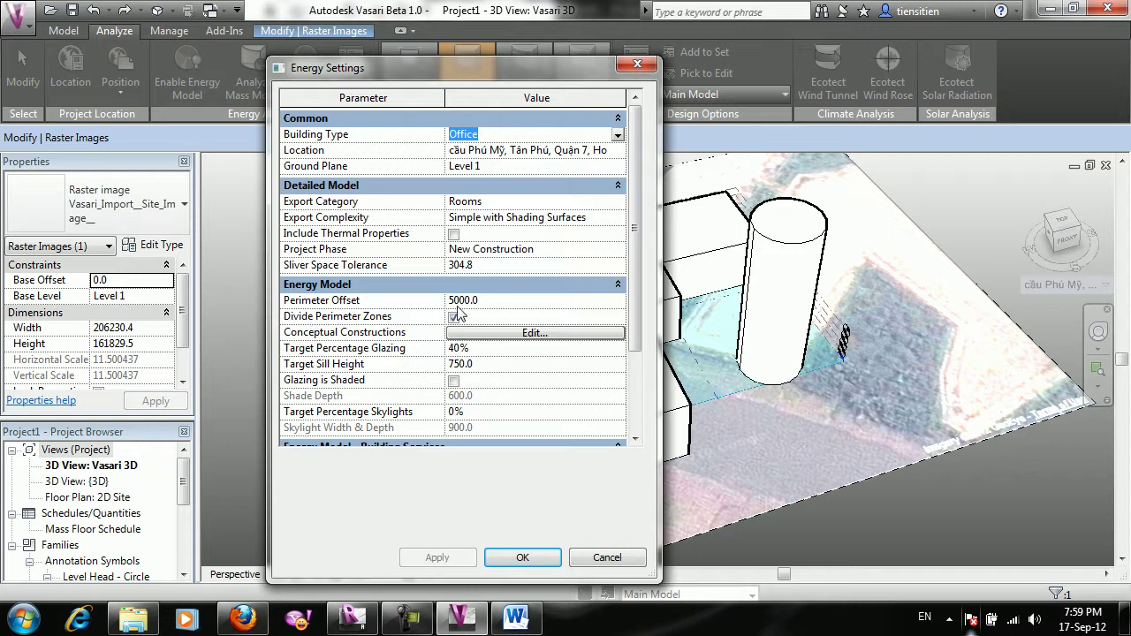
{"action": "left_click", "coordinate": [562, 341]}
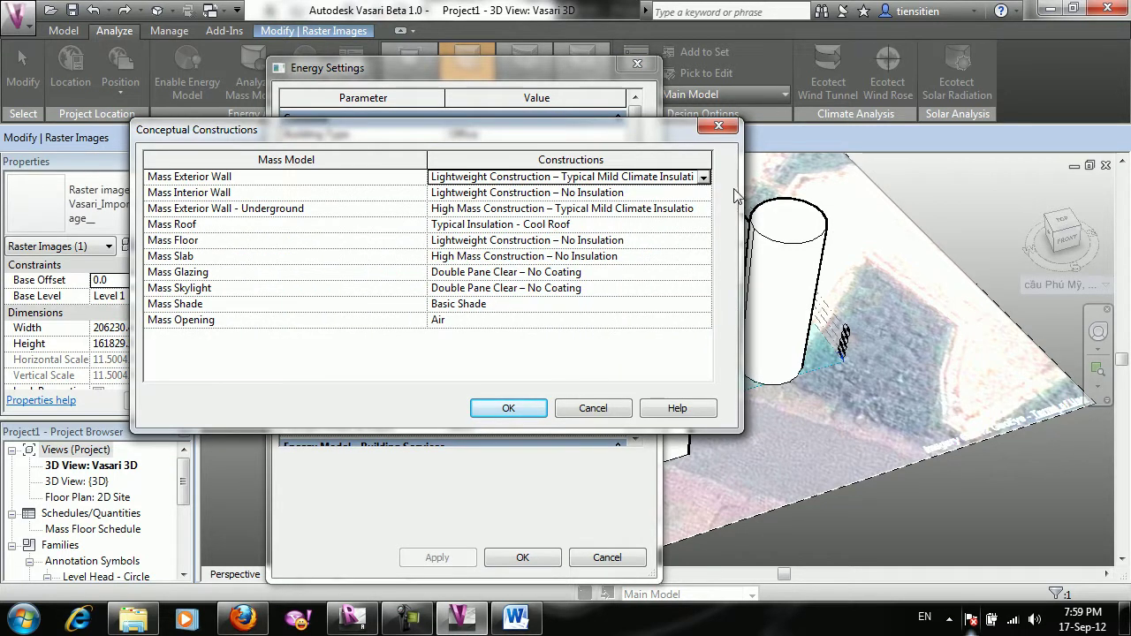
{"action": "left_click", "coordinate": [703, 178]}
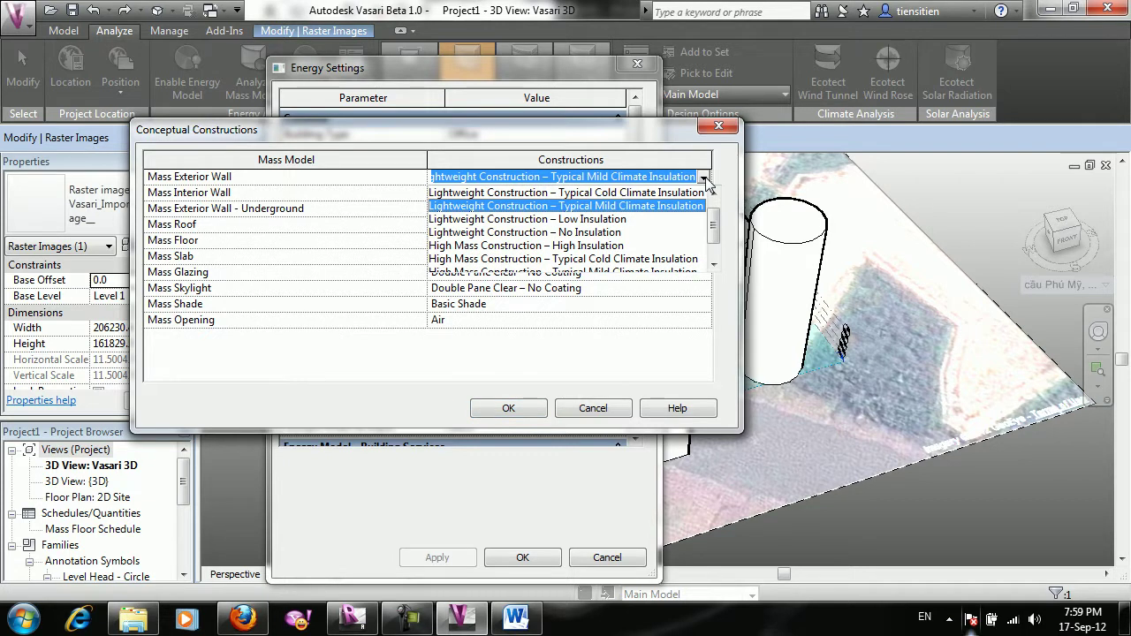
{"action": "left_click", "coordinate": [705, 177]}
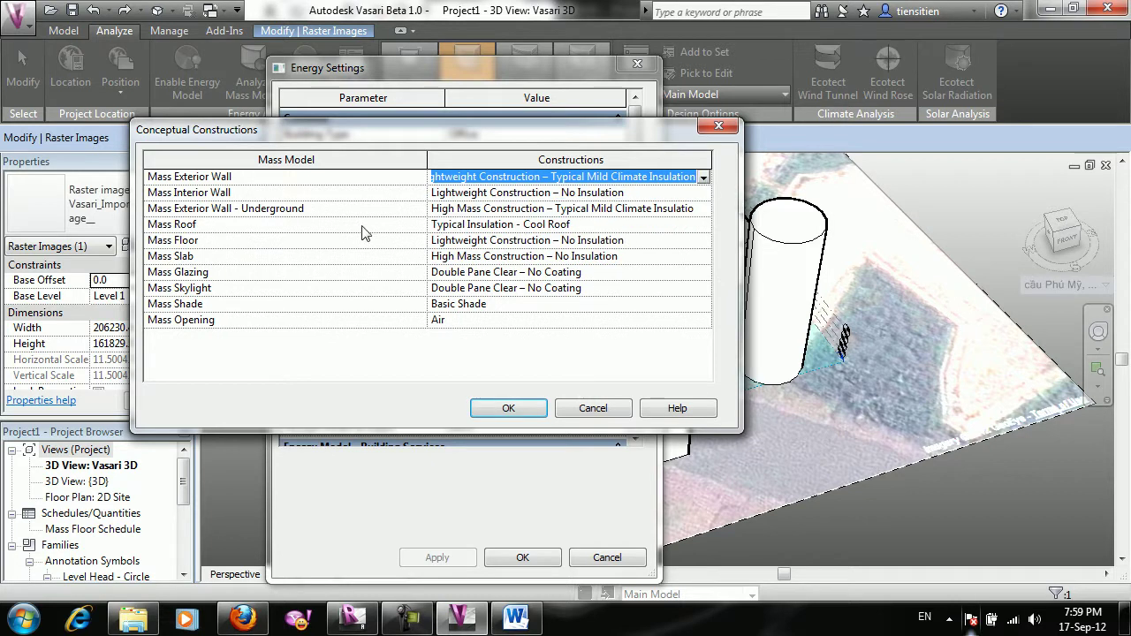
{"action": "left_click", "coordinate": [540, 415]}
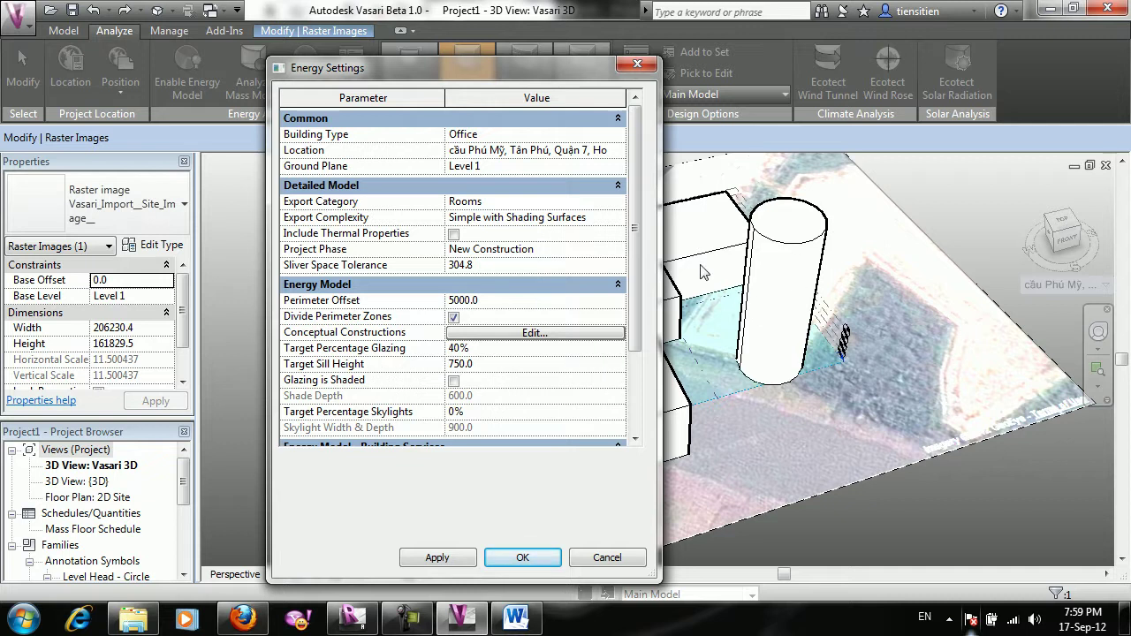
{"action": "scroll", "coordinate": [639, 315], "scroll_direction": "down", "scroll_amount": 2}
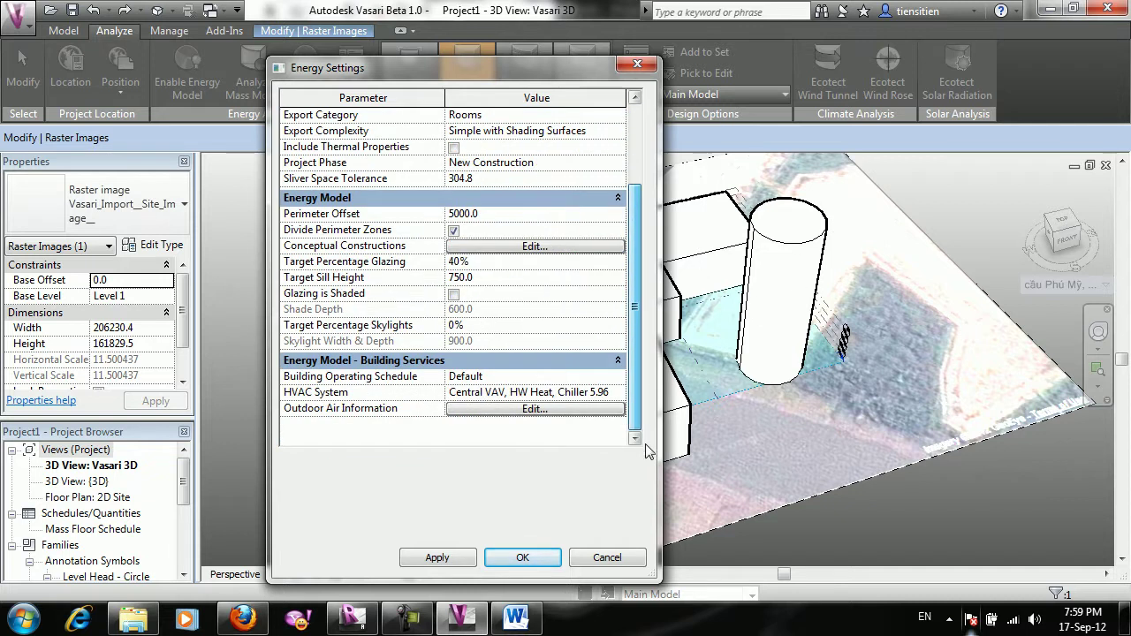
{"action": "left_click", "coordinate": [621, 393]}
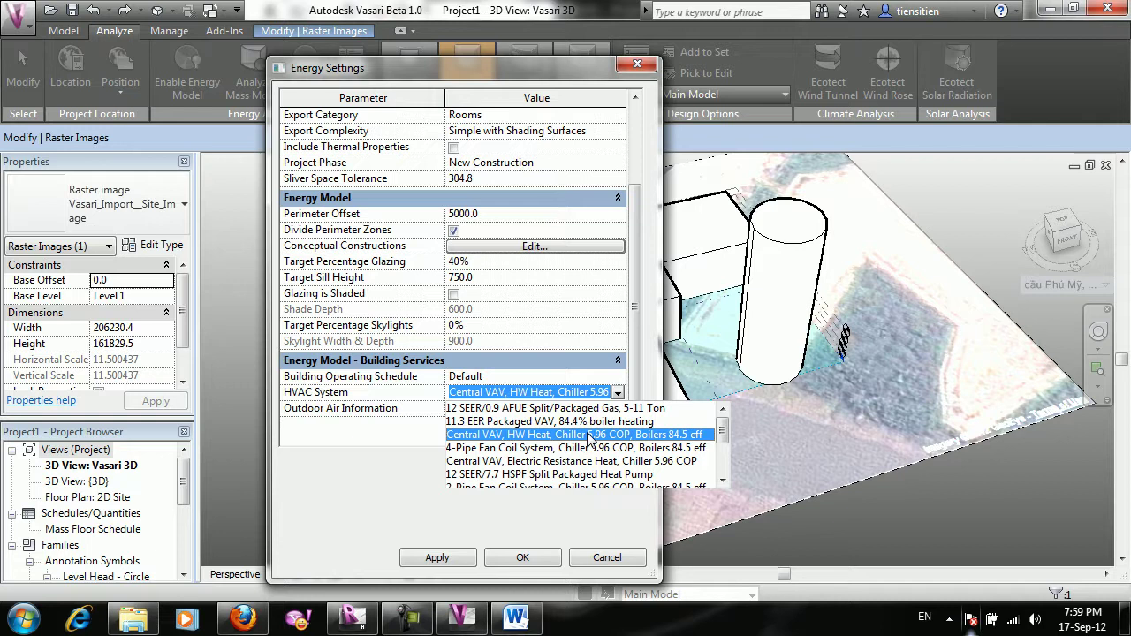
{"action": "left_click", "coordinate": [454, 560]}
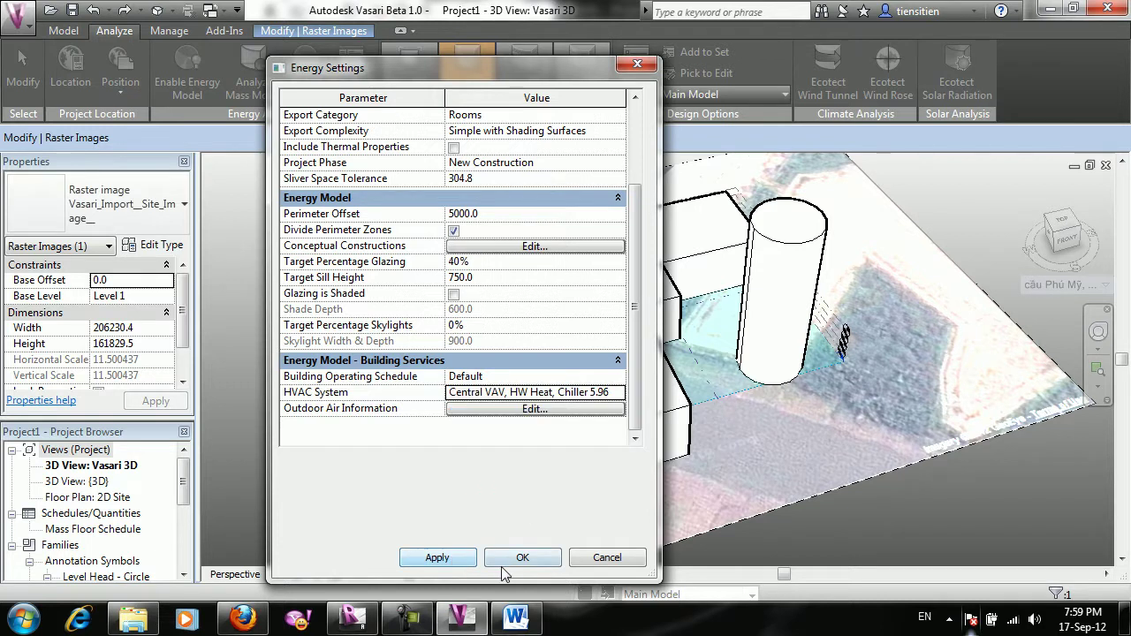
Apply the energy settings and run an energy simulation named 'tt', dismissing its error.
{"action": "left_click", "coordinate": [515, 562]}
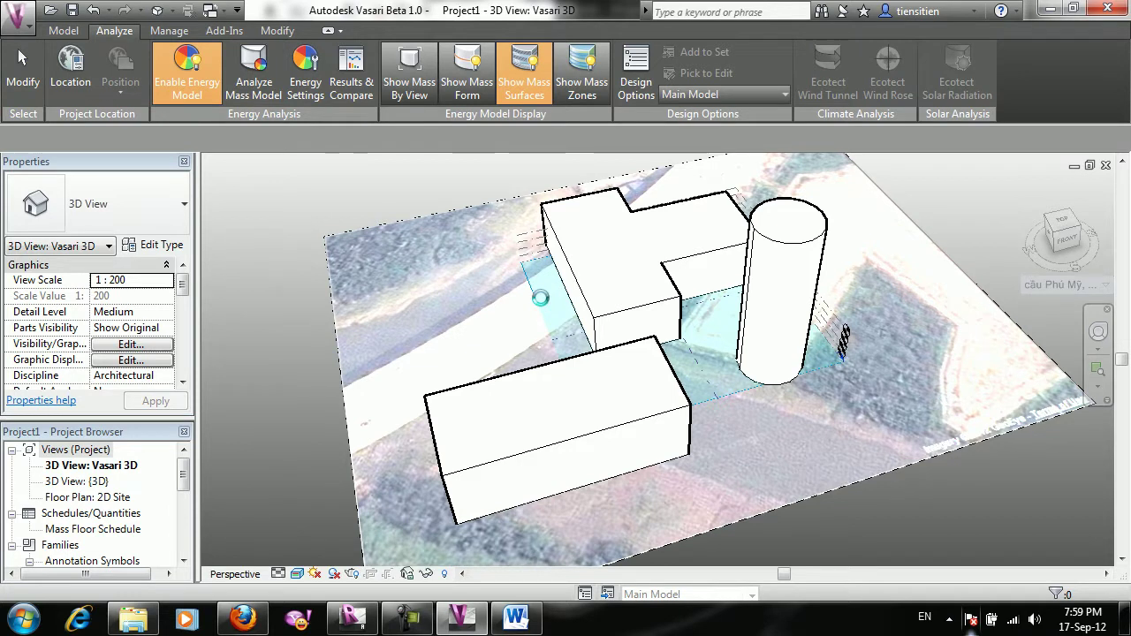
{"action": "left_click", "coordinate": [616, 331]}
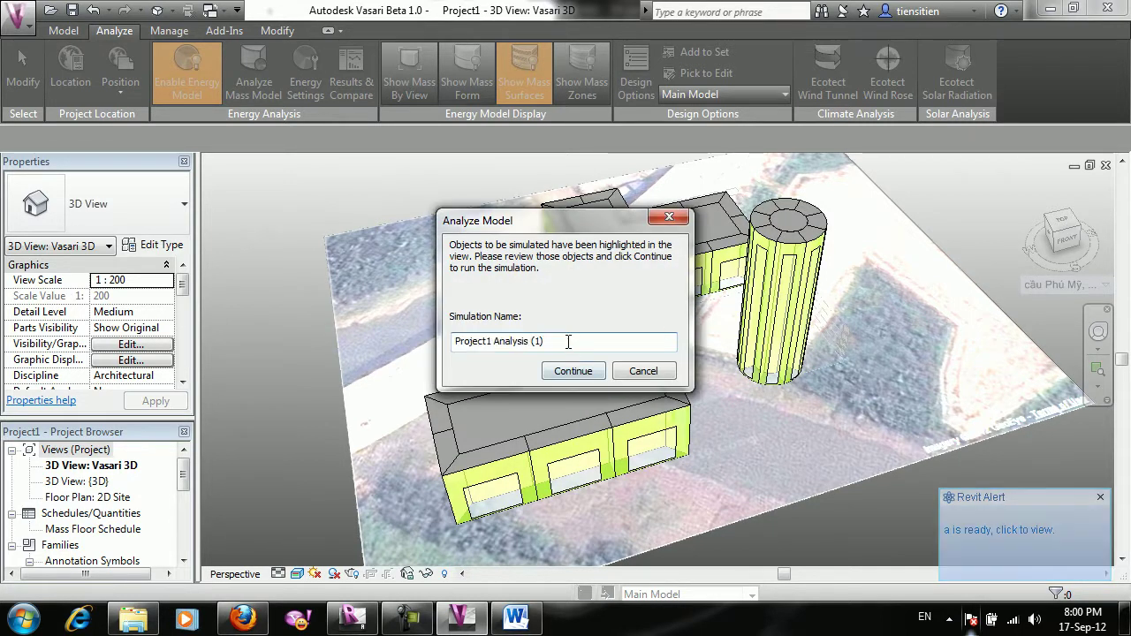
{"action": "type", "text": "tt"}
{"action": "left_click", "coordinate": [550, 372]}
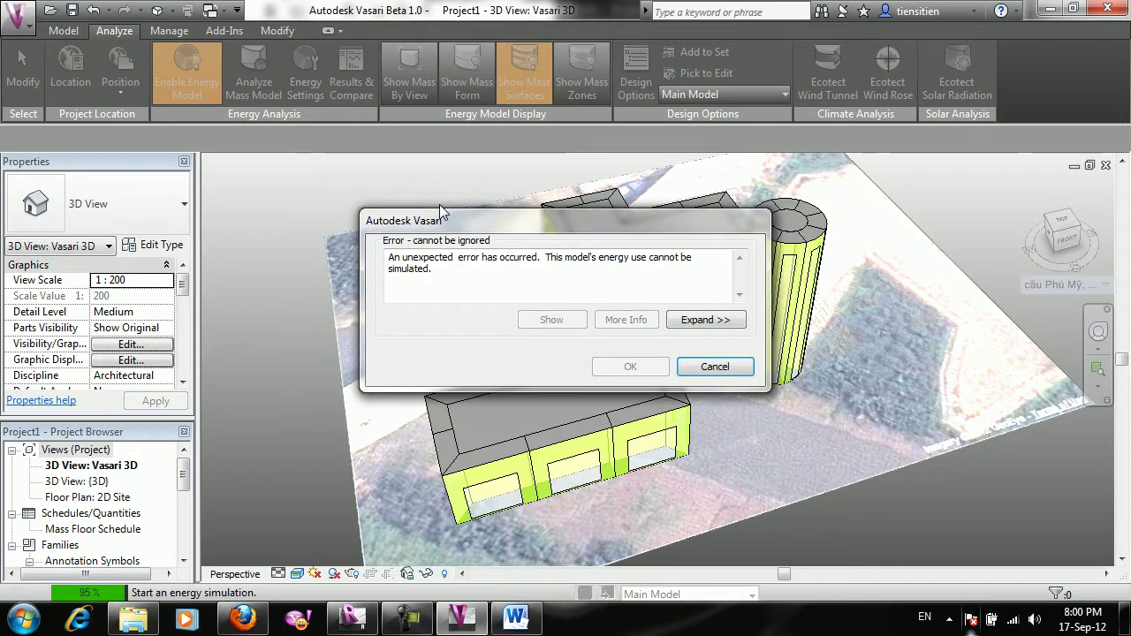
{"action": "left_click", "coordinate": [713, 369]}
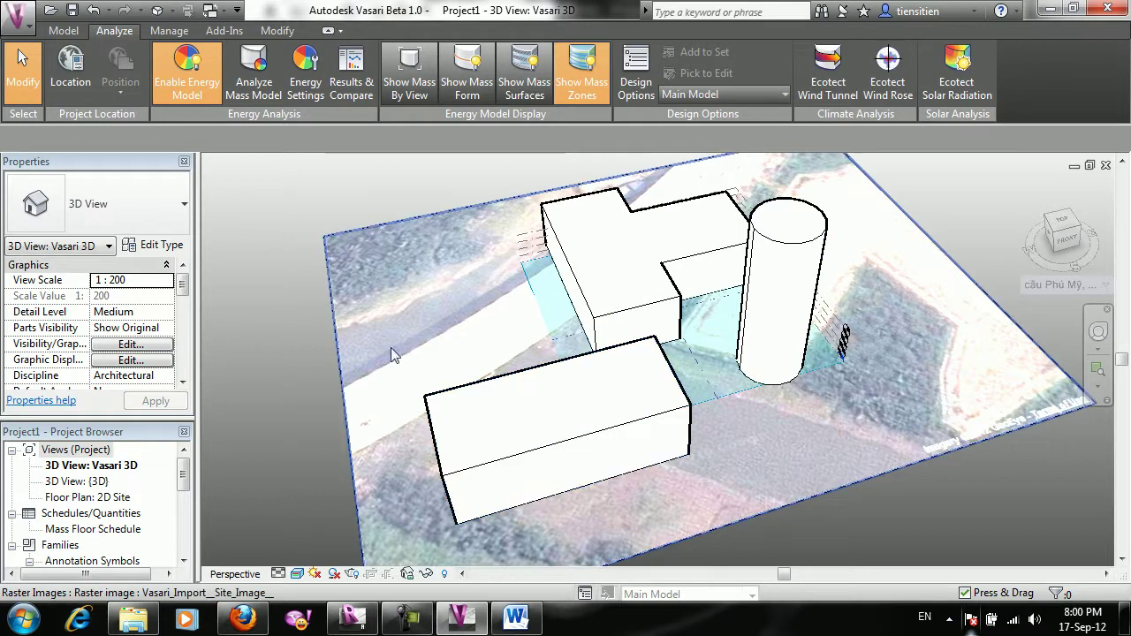
Open Results and Compare full-screen and browse the Project22, Project21 and Project17 analysis reports.
{"action": "left_click", "coordinate": [351, 71]}
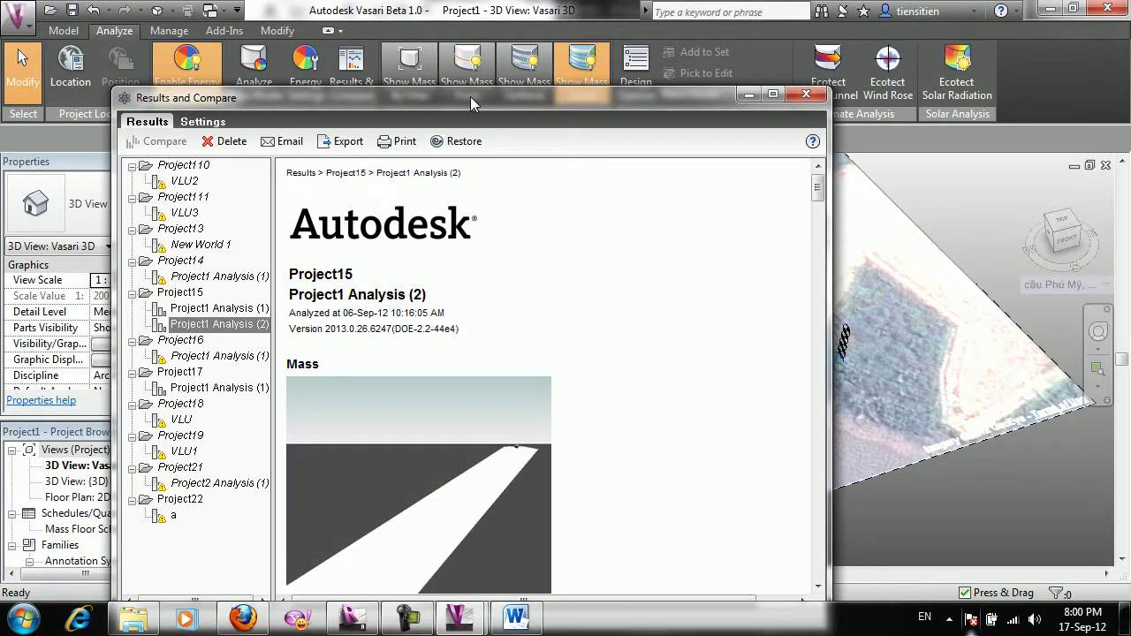
{"action": "double_click", "coordinate": [470, 96]}
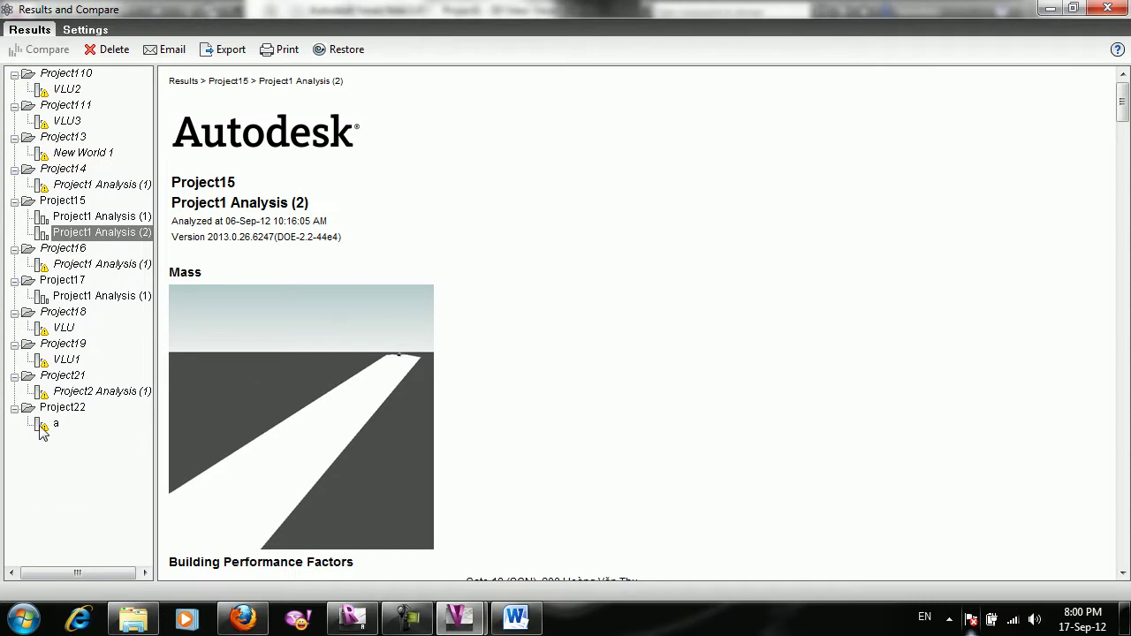
{"action": "left_click", "coordinate": [43, 426]}
{"action": "left_click", "coordinate": [74, 392]}
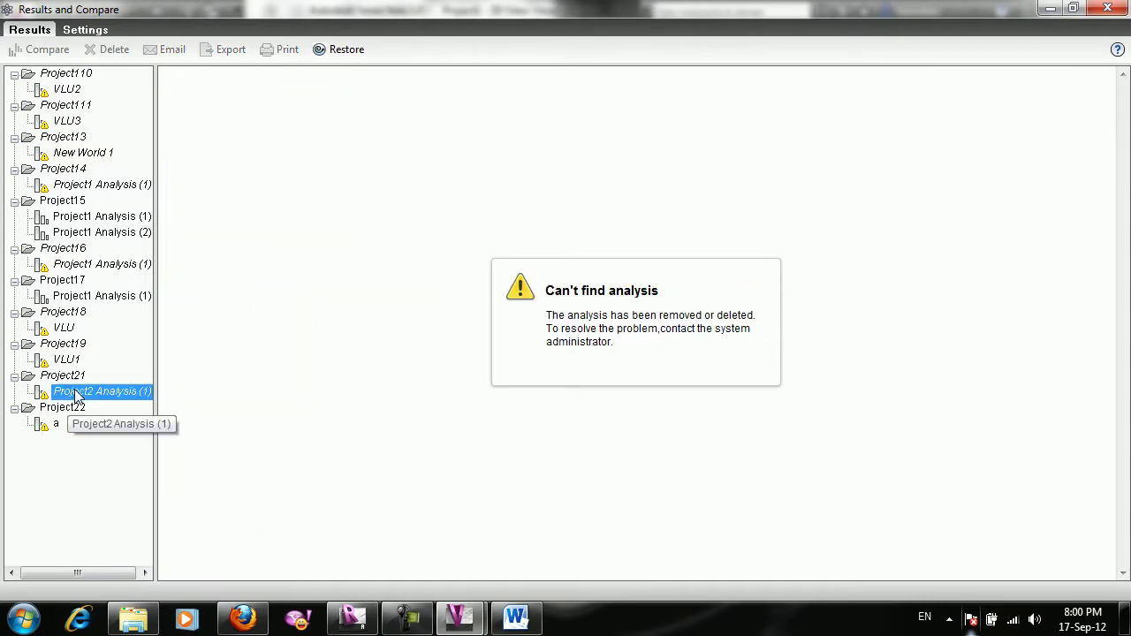
{"action": "left_click", "coordinate": [99, 295]}
Scroll the report past the Energy Use pies down to the Monthly Heating Load chart.
{"action": "scroll", "coordinate": [571, 265], "scroll_direction": "down", "scroll_amount": 3}
{"action": "scroll", "coordinate": [573, 293], "scroll_direction": "down", "scroll_amount": 1}
{"action": "scroll", "coordinate": [573, 293], "scroll_direction": "down", "scroll_amount": 1}
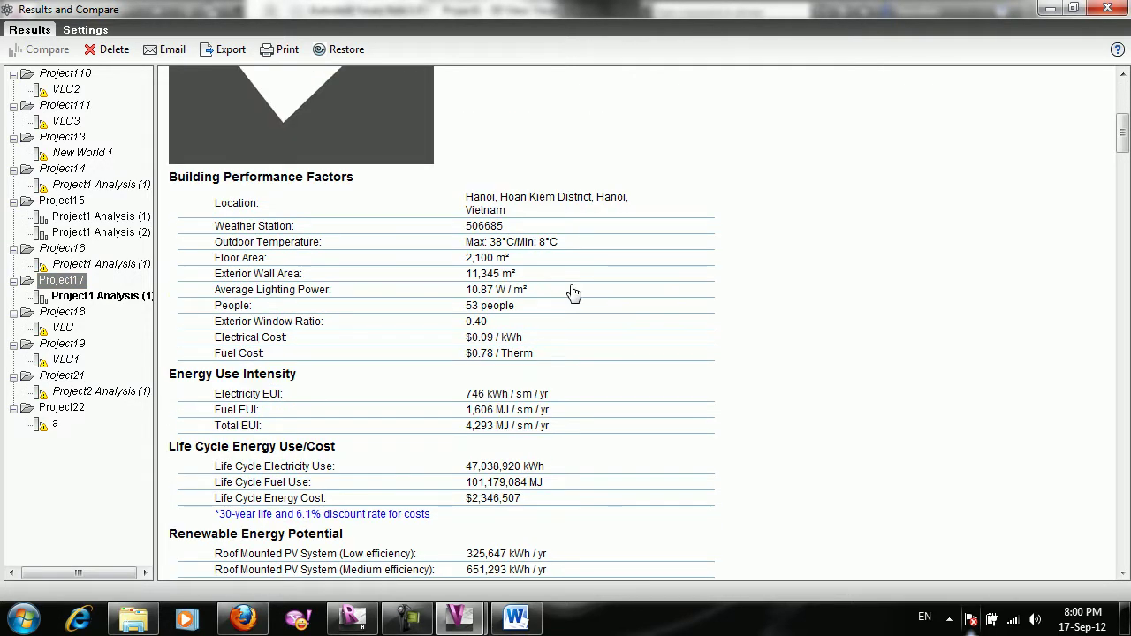
{"action": "scroll", "coordinate": [573, 293], "scroll_direction": "down", "scroll_amount": 1}
{"action": "scroll", "coordinate": [571, 293], "scroll_direction": "down", "scroll_amount": 1}
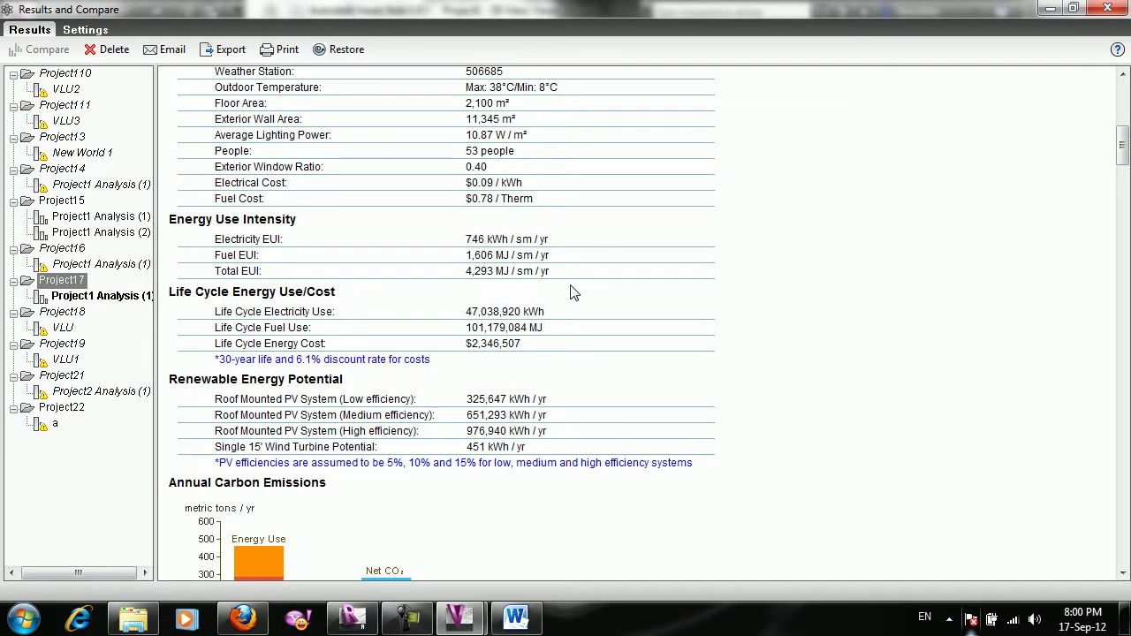
{"action": "scroll", "coordinate": [571, 292], "scroll_direction": "down", "scroll_amount": 2}
{"action": "scroll", "coordinate": [570, 293], "scroll_direction": "down", "scroll_amount": 1}
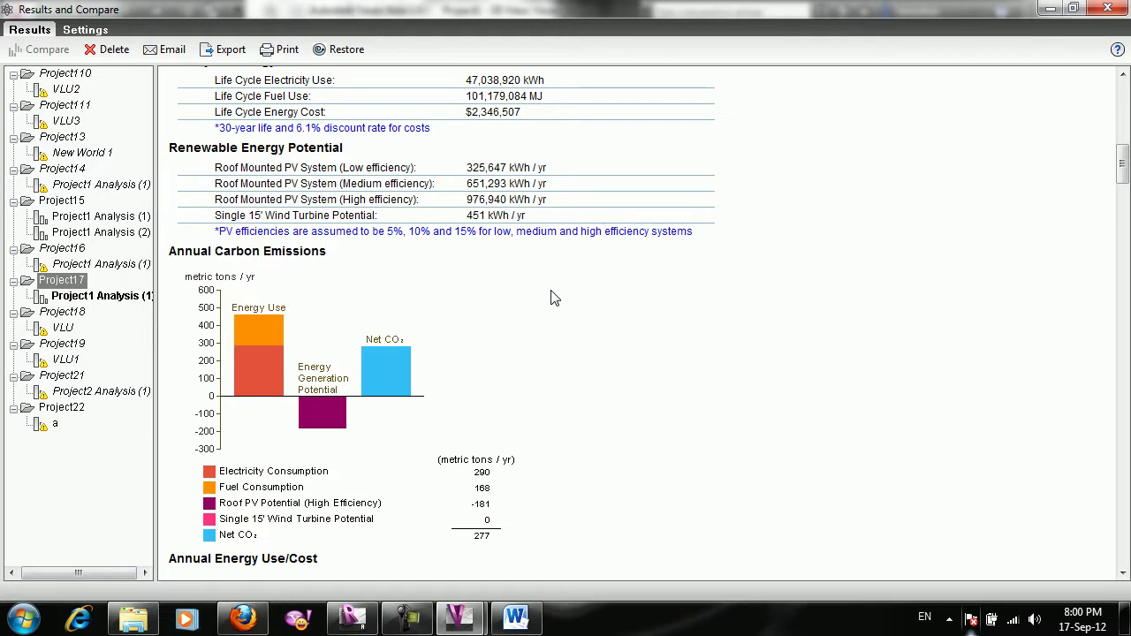
{"action": "scroll", "coordinate": [552, 298], "scroll_direction": "down", "scroll_amount": 1}
{"action": "scroll", "coordinate": [552, 298], "scroll_direction": "down", "scroll_amount": 4}
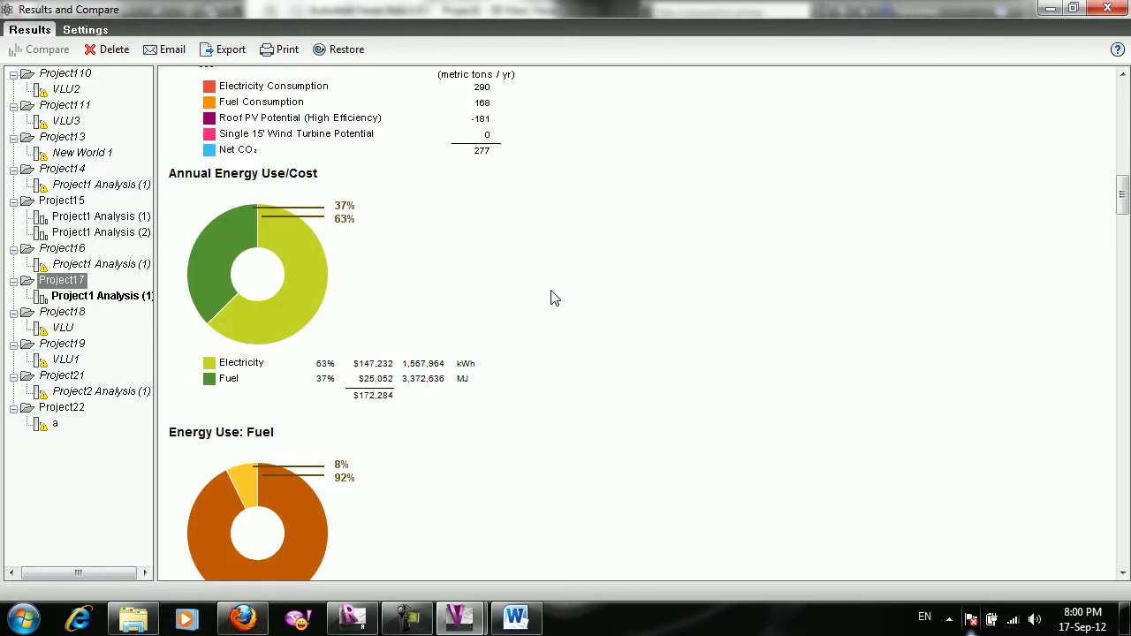
{"action": "scroll", "coordinate": [551, 298], "scroll_direction": "down", "scroll_amount": 4}
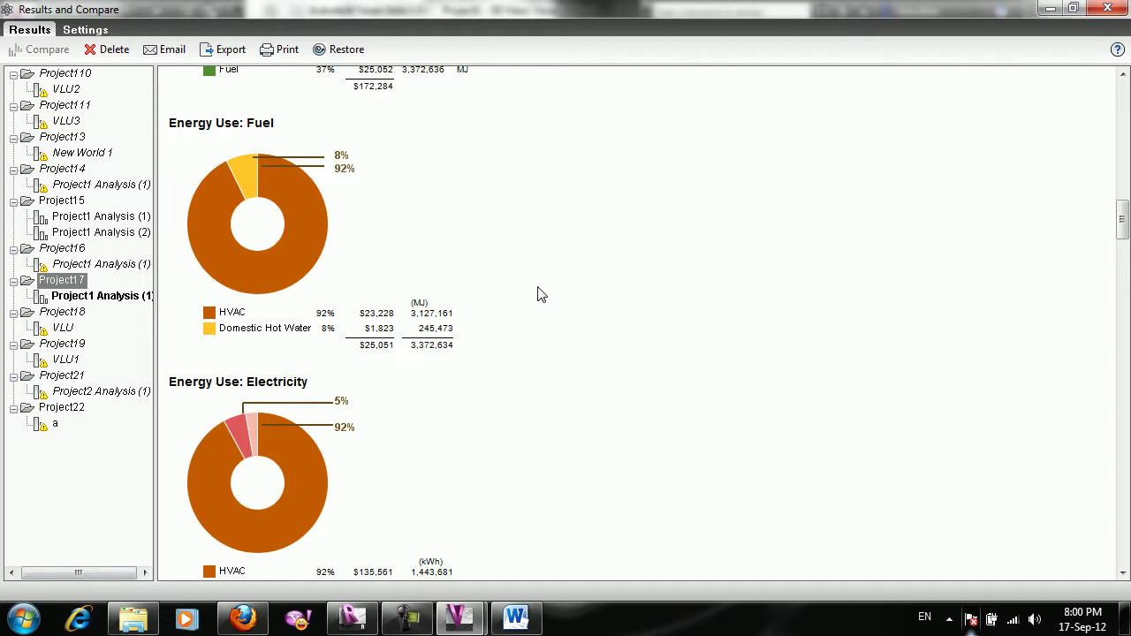
{"action": "scroll", "coordinate": [541, 294], "scroll_direction": "up", "scroll_amount": 1}
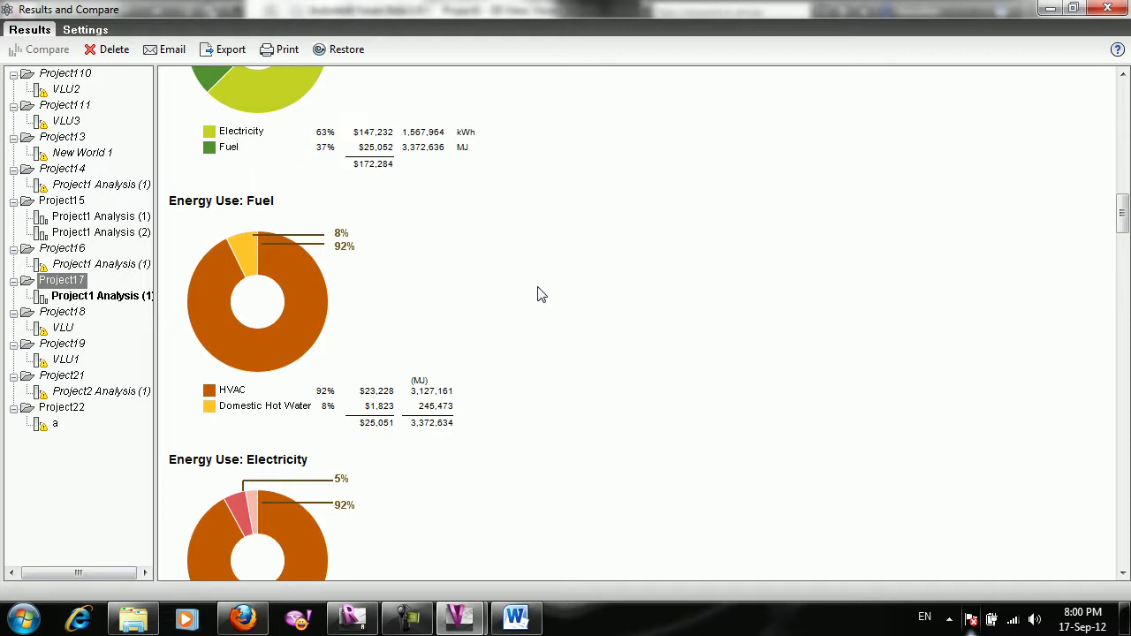
{"action": "scroll", "coordinate": [541, 295], "scroll_direction": "down", "scroll_amount": 2}
{"action": "scroll", "coordinate": [541, 294], "scroll_direction": "down", "scroll_amount": 3}
{"action": "scroll", "coordinate": [541, 294], "scroll_direction": "down", "scroll_amount": 2}
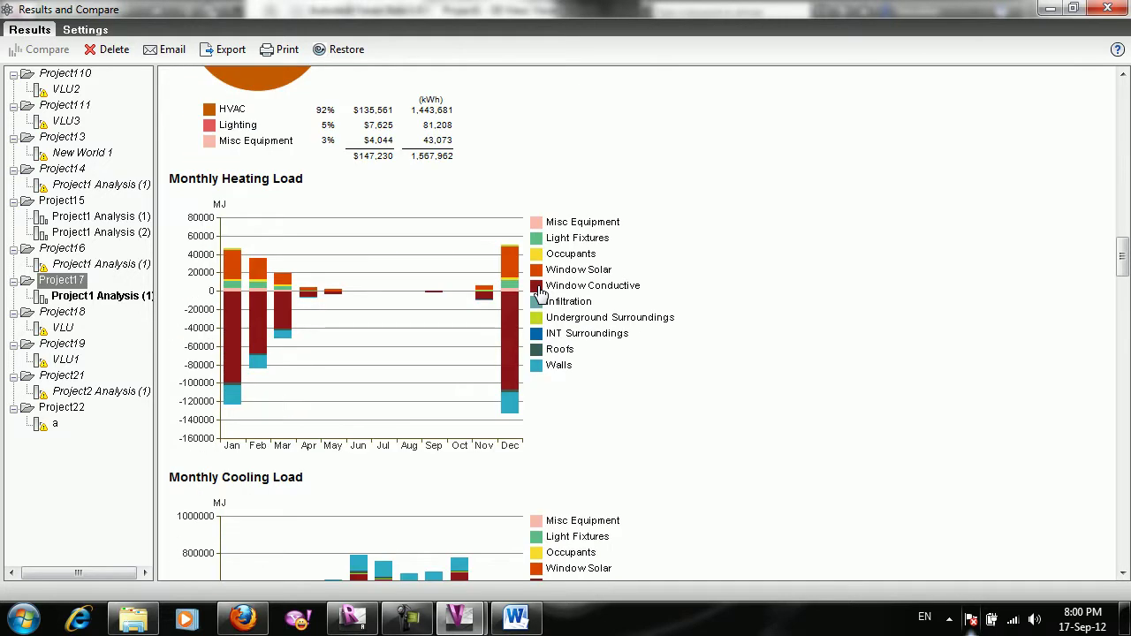
Scroll through the cooling, fuel, electricity and peak demand charts to the Annual Wind Rose.
{"action": "scroll", "coordinate": [541, 294], "scroll_direction": "down", "scroll_amount": 3}
{"action": "scroll", "coordinate": [539, 295], "scroll_direction": "down", "scroll_amount": 2}
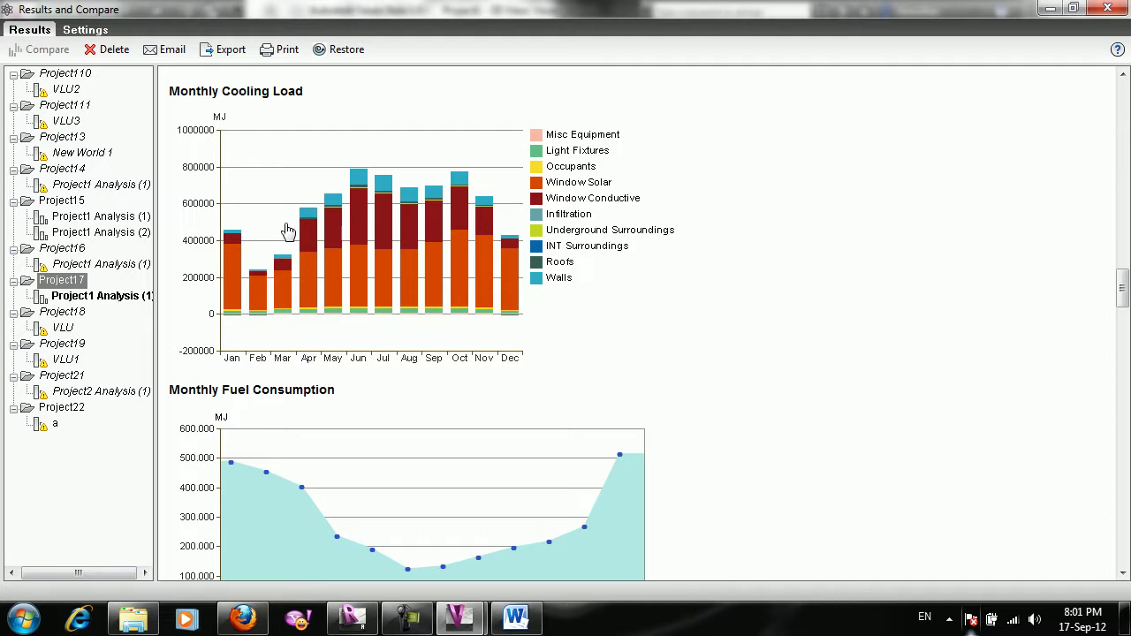
{"action": "scroll", "coordinate": [386, 502], "scroll_direction": "down", "scroll_amount": 1}
{"action": "scroll", "coordinate": [455, 393], "scroll_direction": "down", "scroll_amount": 1}
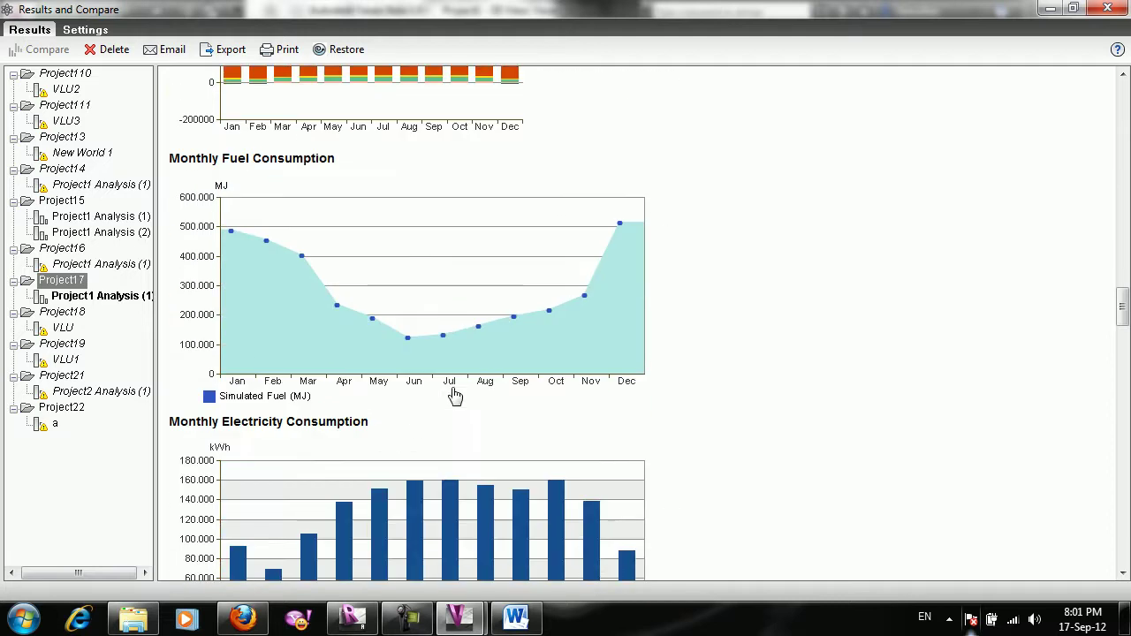
{"action": "scroll", "coordinate": [459, 378], "scroll_direction": "down", "scroll_amount": 1}
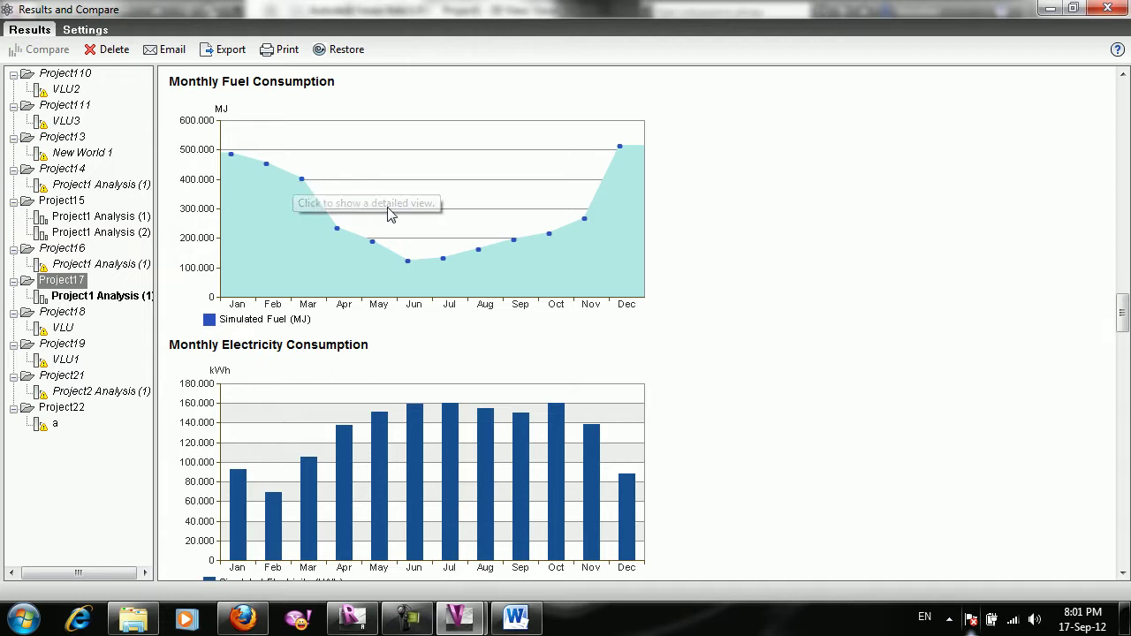
{"action": "scroll", "coordinate": [682, 273], "scroll_direction": "down", "scroll_amount": 1}
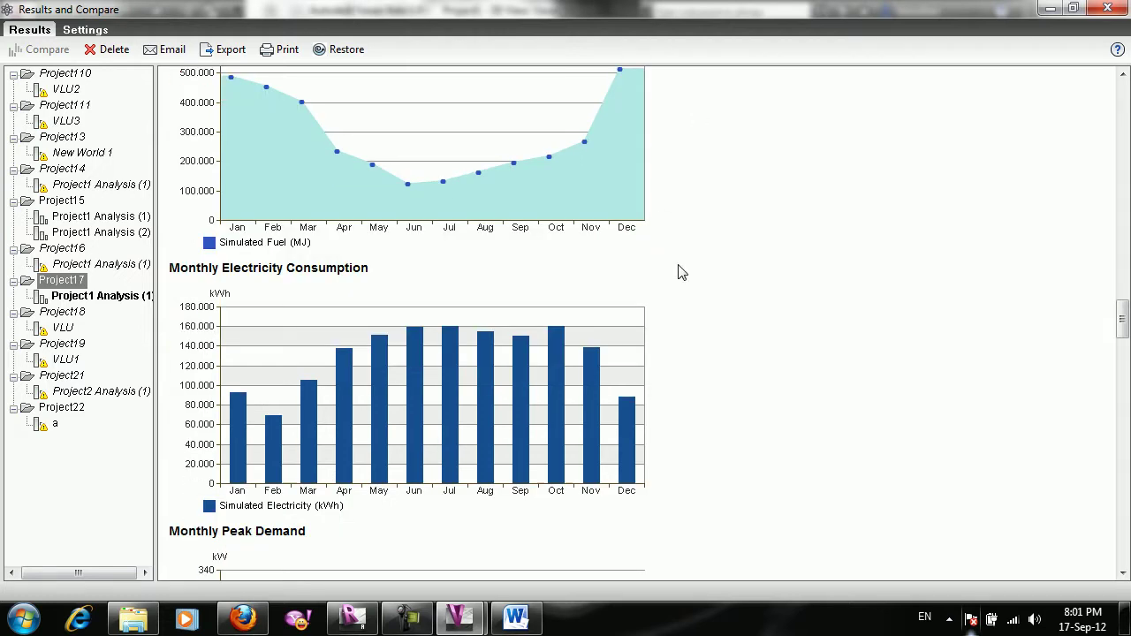
{"action": "scroll", "coordinate": [679, 272], "scroll_direction": "down", "scroll_amount": 1}
{"action": "scroll", "coordinate": [648, 365], "scroll_direction": "down", "scroll_amount": 2}
{"action": "scroll", "coordinate": [648, 365], "scroll_direction": "down", "scroll_amount": 1}
{"action": "scroll", "coordinate": [648, 365], "scroll_direction": "down", "scroll_amount": 2}
{"action": "scroll", "coordinate": [648, 365], "scroll_direction": "down", "scroll_amount": 1}
{"action": "scroll", "coordinate": [647, 365], "scroll_direction": "down", "scroll_amount": 1}
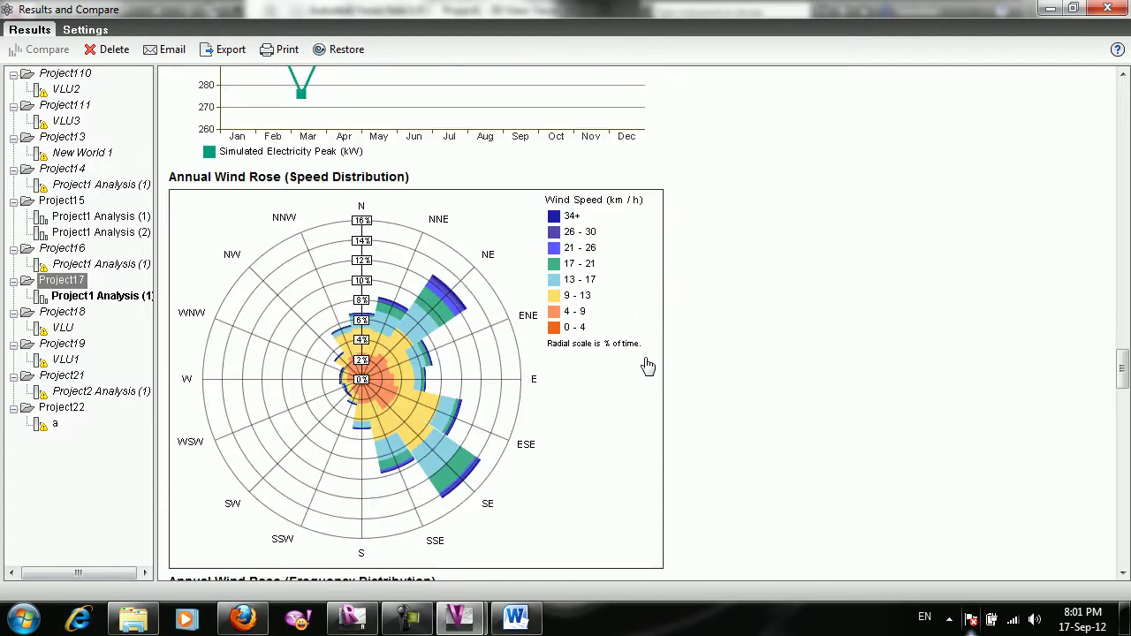
{"action": "scroll", "coordinate": [648, 365], "scroll_direction": "down", "scroll_amount": 3}
{"action": "scroll", "coordinate": [648, 365], "scroll_direction": "up", "scroll_amount": 2}
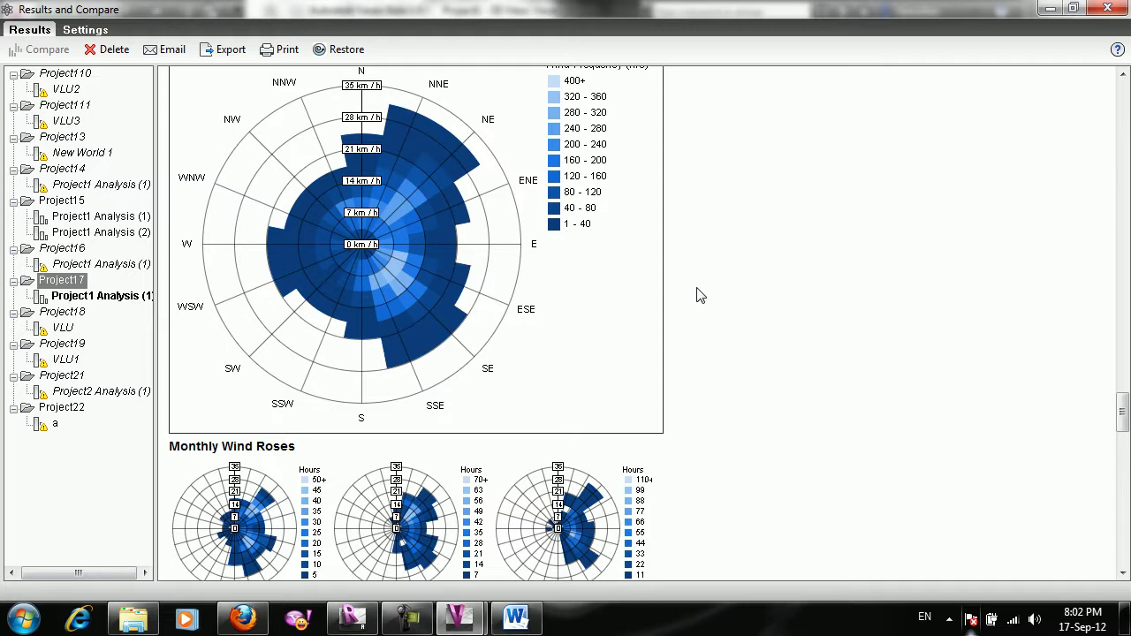
Scroll past the monthly wind roses and temperature charts down to the Humidity chart and footer.
{"action": "scroll", "coordinate": [696, 294], "scroll_direction": "down", "scroll_amount": 3}
{"action": "scroll", "coordinate": [696, 294], "scroll_direction": "down", "scroll_amount": 2}
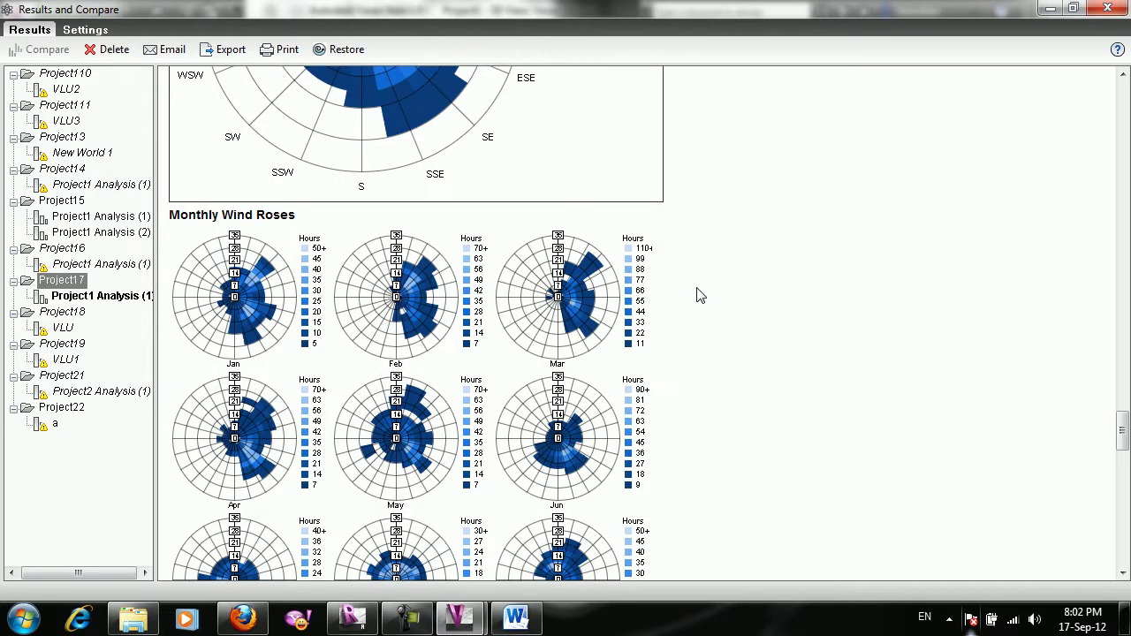
{"action": "scroll", "coordinate": [696, 295], "scroll_direction": "down", "scroll_amount": 3}
{"action": "scroll", "coordinate": [696, 295], "scroll_direction": "down", "scroll_amount": 7}
{"action": "scroll", "coordinate": [696, 294], "scroll_direction": "down", "scroll_amount": 3}
{"action": "scroll", "coordinate": [697, 295], "scroll_direction": "down", "scroll_amount": 3}
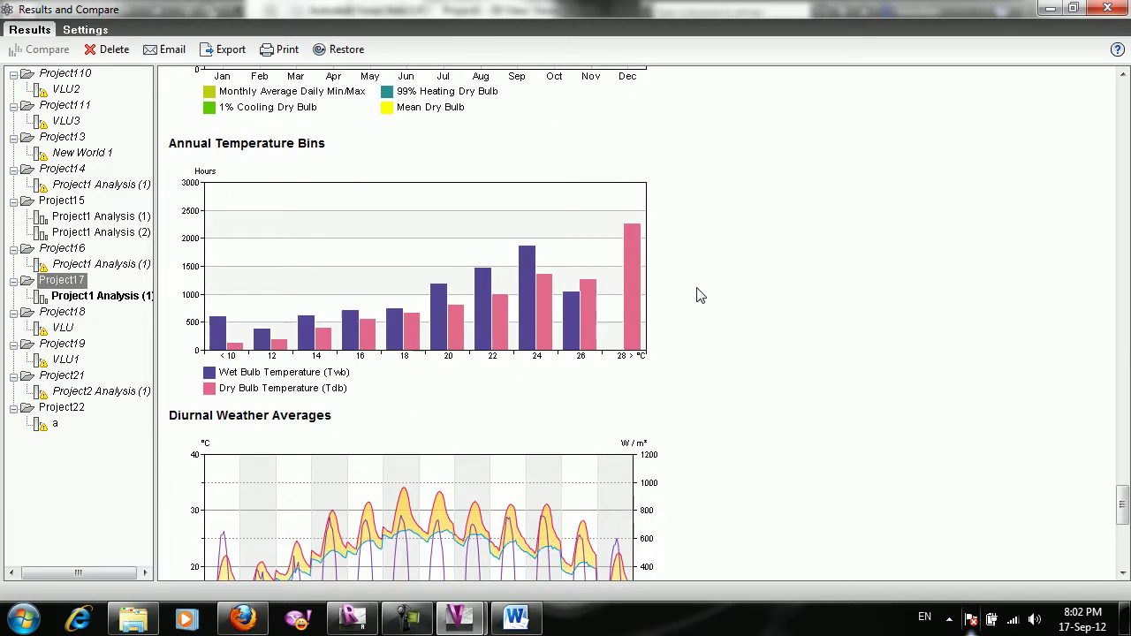
{"action": "scroll", "coordinate": [696, 294], "scroll_direction": "down", "scroll_amount": 3}
{"action": "scroll", "coordinate": [697, 294], "scroll_direction": "down", "scroll_amount": 2}
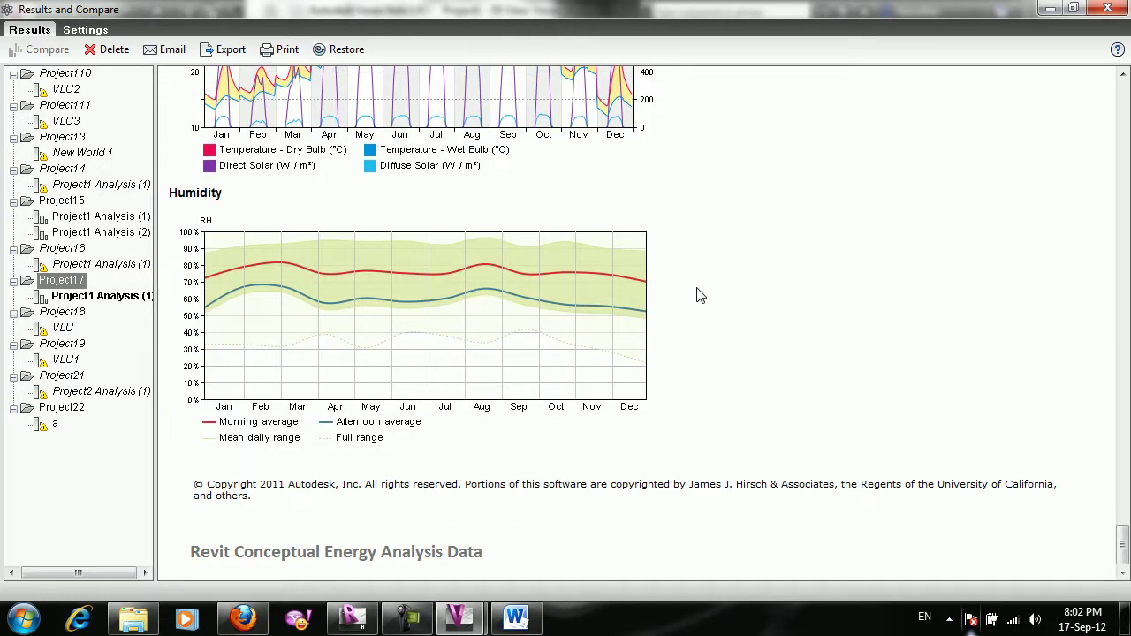
{"action": "scroll", "coordinate": [696, 294], "scroll_direction": "up", "scroll_amount": 3}
{"action": "scroll", "coordinate": [696, 294], "scroll_direction": "up", "scroll_amount": 3}
Close the report, show mass forms, and run a Wh/m² solar radiation analysis on all mass faces.
{"action": "left_click", "coordinate": [1108, 8]}
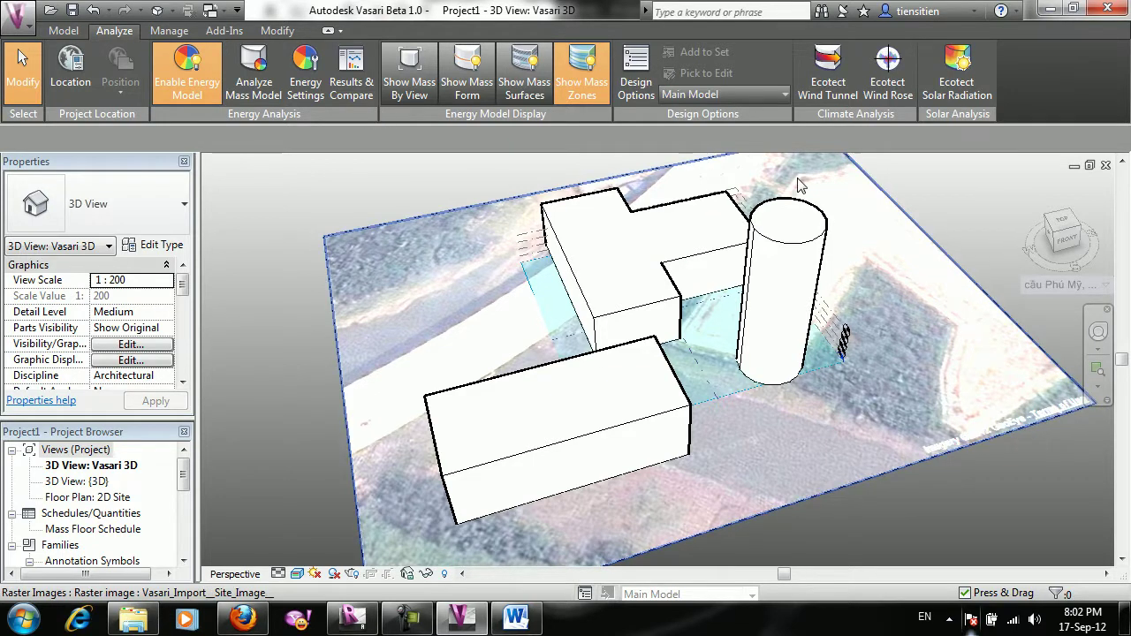
{"action": "left_click", "coordinate": [466, 75]}
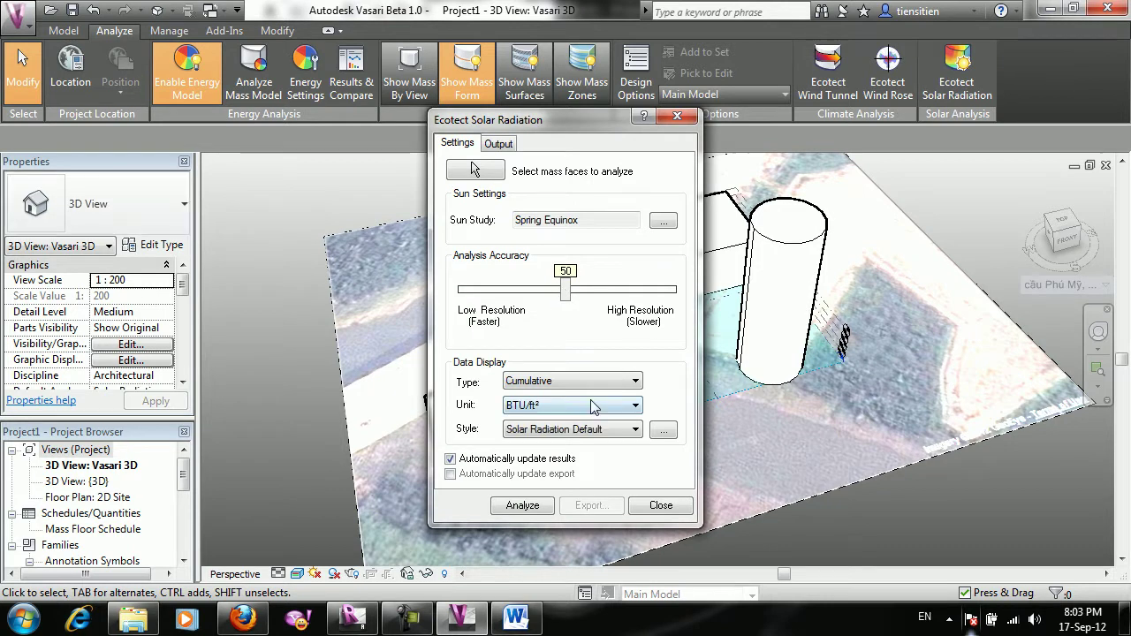
{"action": "left_click", "coordinate": [594, 406]}
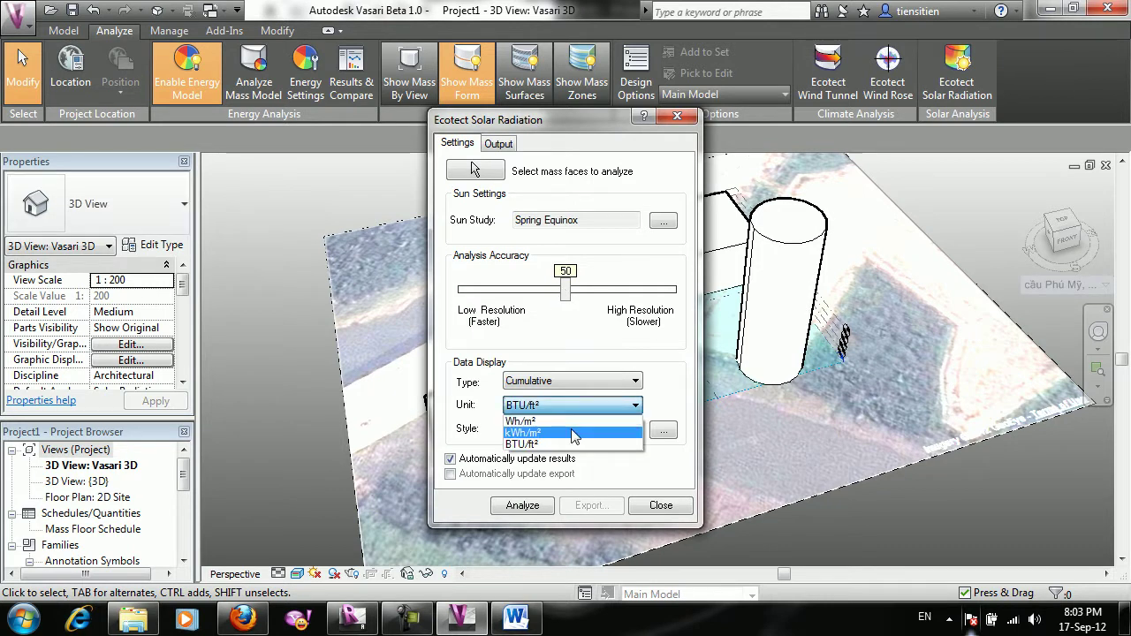
{"action": "left_click", "coordinate": [566, 422]}
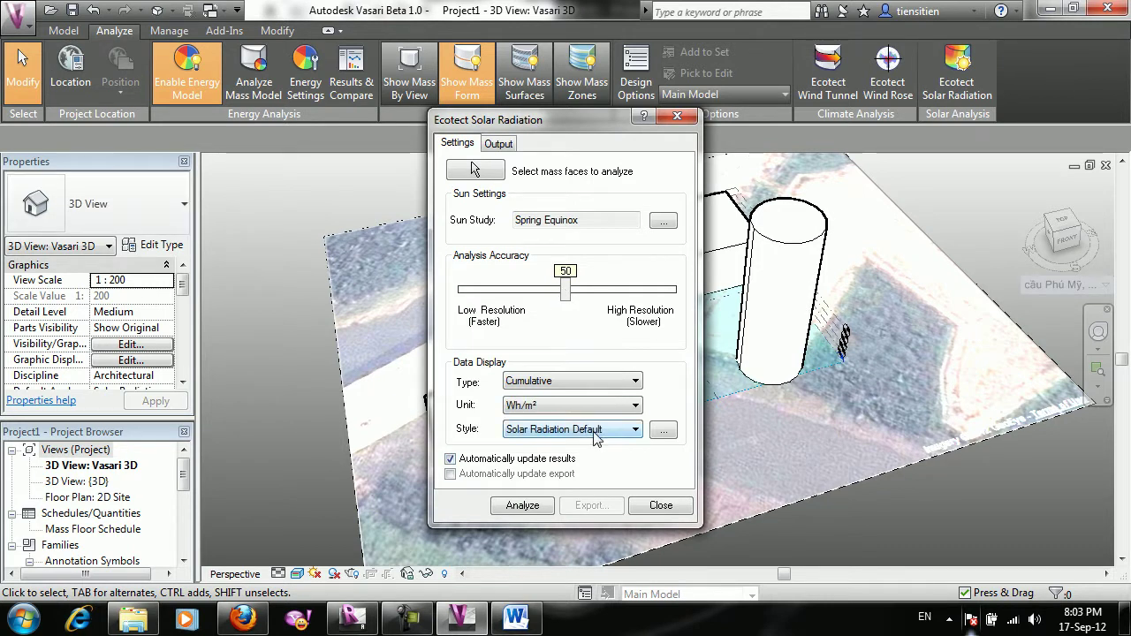
{"action": "left_click", "coordinate": [534, 511]}
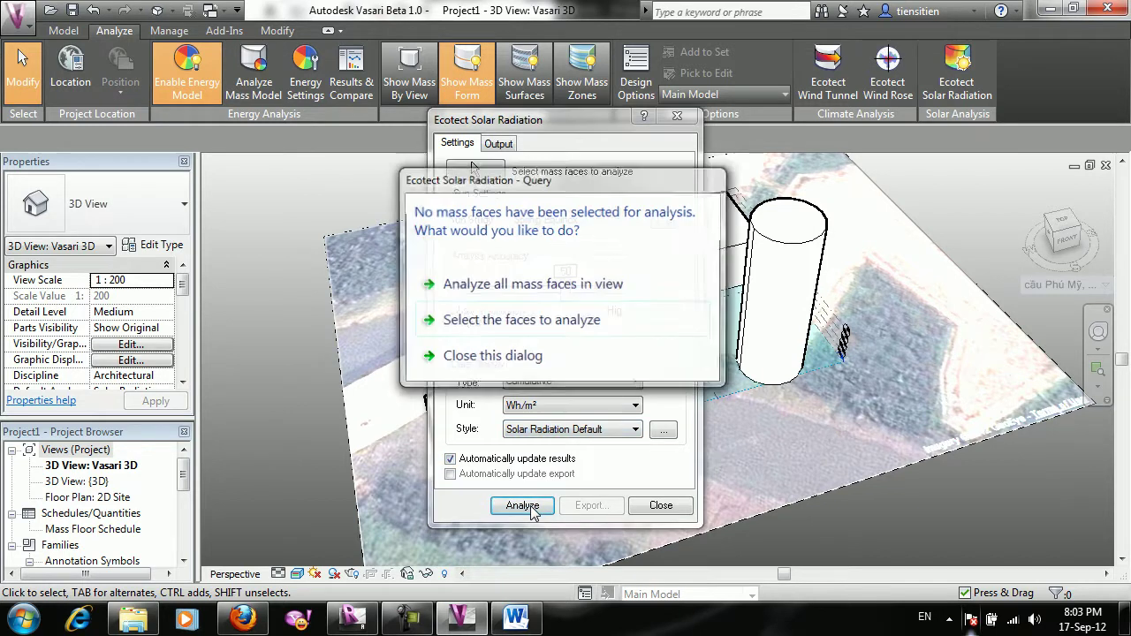
{"action": "left_click", "coordinate": [521, 285]}
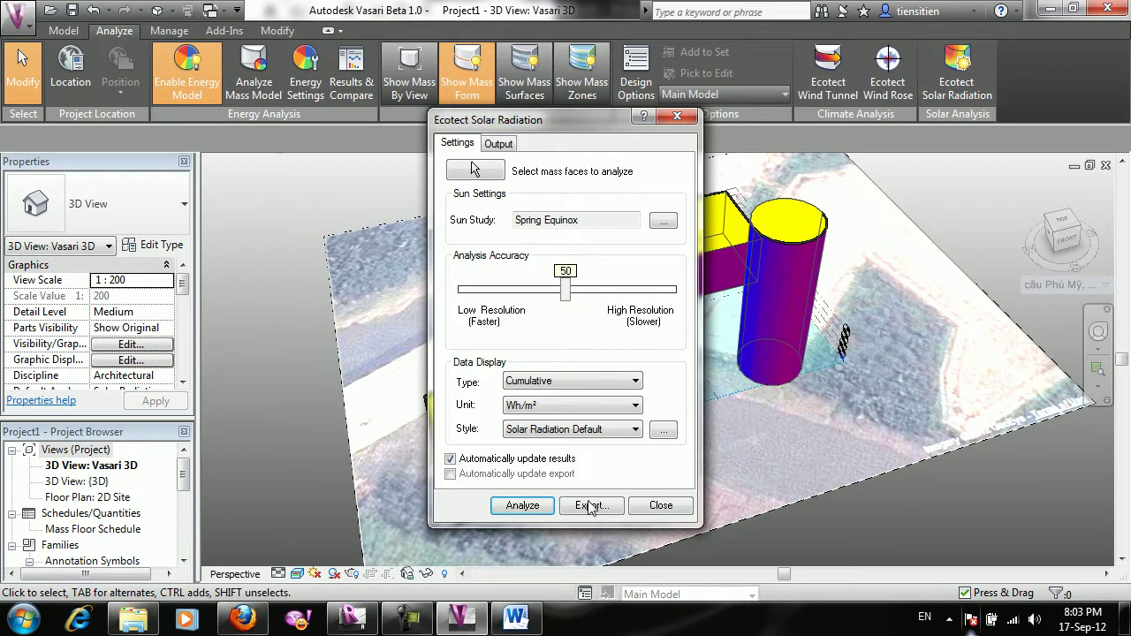
{"action": "left_click", "coordinate": [661, 506]}
{"action": "left_click", "coordinate": [315, 573]}
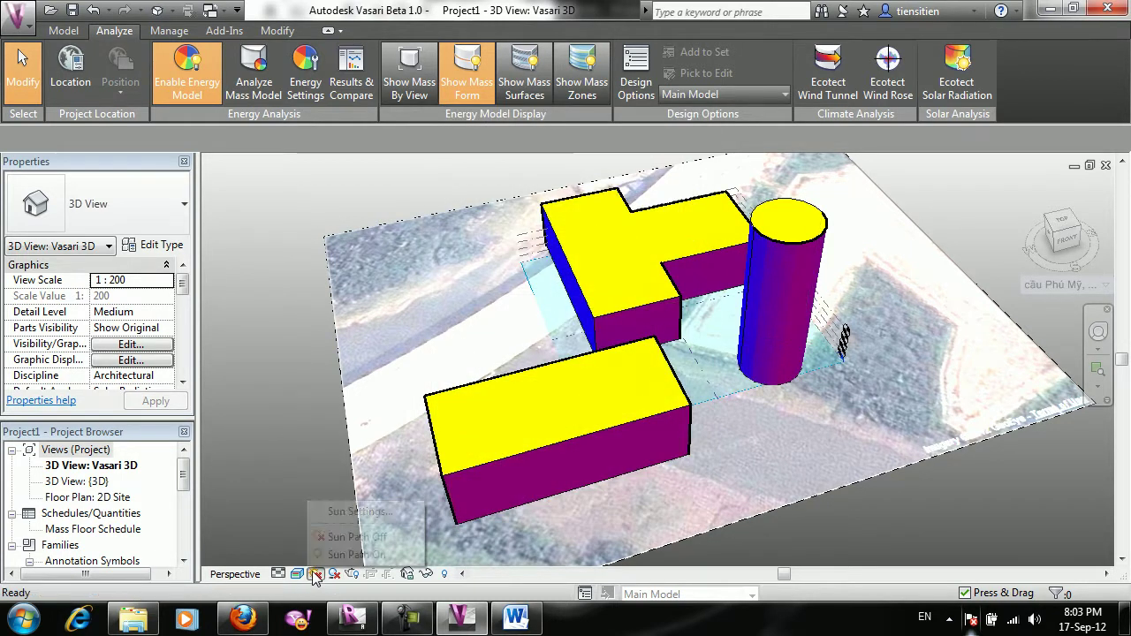
Turn on the sun path display and orbit to view the masses from above.
{"action": "left_click", "coordinate": [367, 554]}
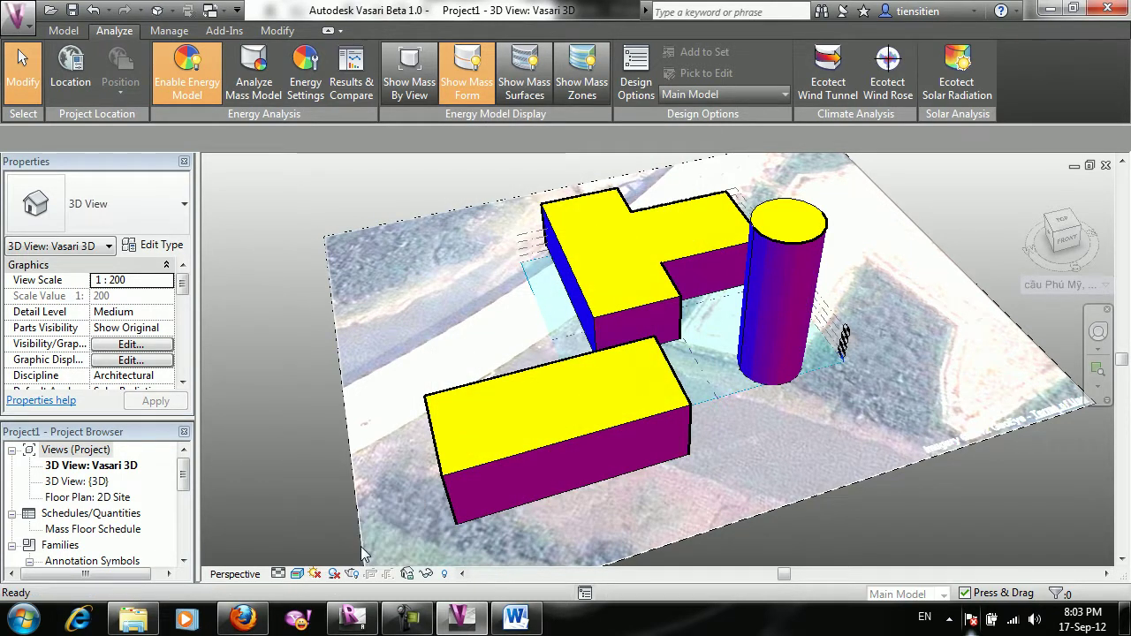
{"action": "scroll", "coordinate": [497, 453], "scroll_direction": "down", "scroll_amount": 1}
{"action": "scroll", "coordinate": [498, 453], "scroll_direction": "down", "scroll_amount": 3}
{"action": "scroll", "coordinate": [497, 454], "scroll_direction": "down", "scroll_amount": 2}
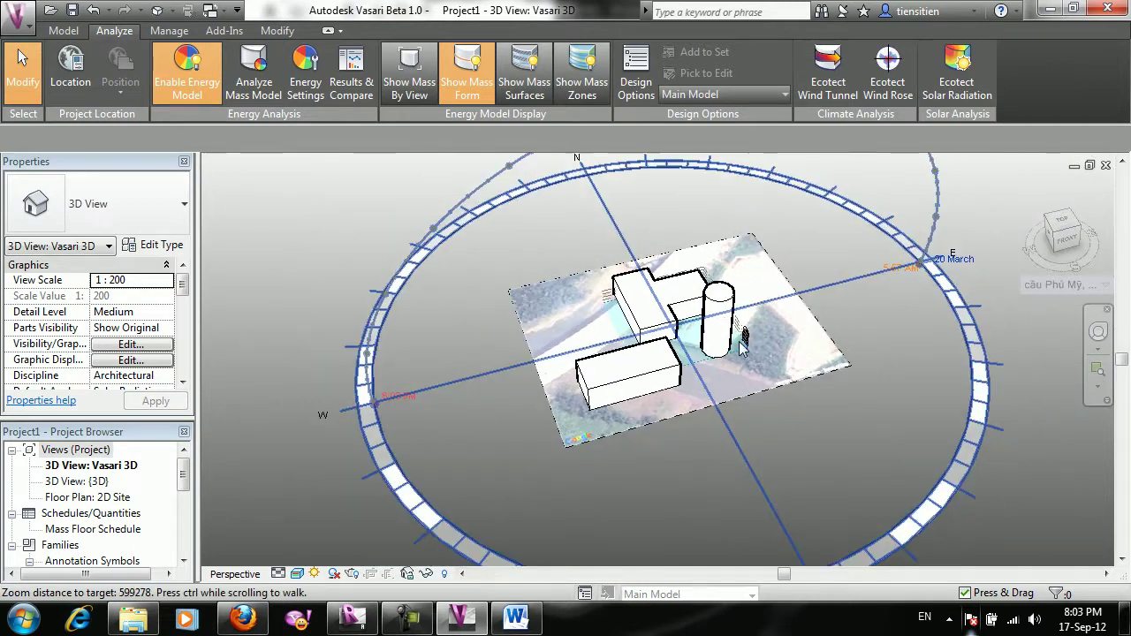
{"action": "scroll", "coordinate": [498, 454], "scroll_direction": "down", "scroll_amount": 3}
{"action": "middle_click_drag", "start_coordinate": [800, 436], "coordinate": [483, 455], "text": "shift"}
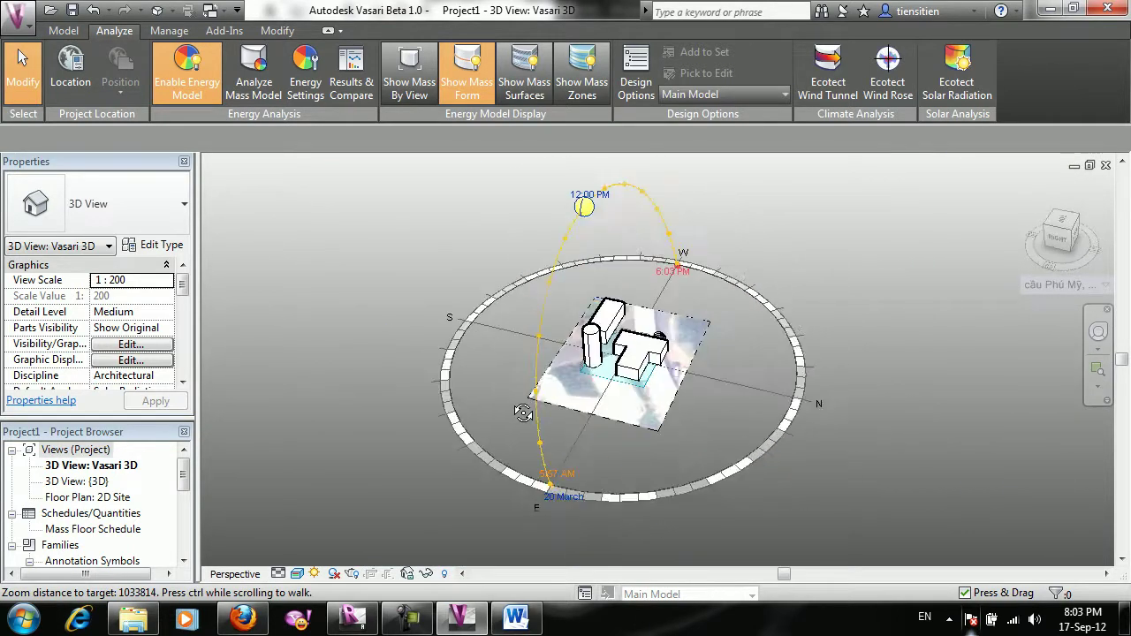
Set the sun date to 17-Sep-12 and time to 10:00 AM, then orbit around the sun path.
{"action": "left_click", "coordinate": [316, 574]}
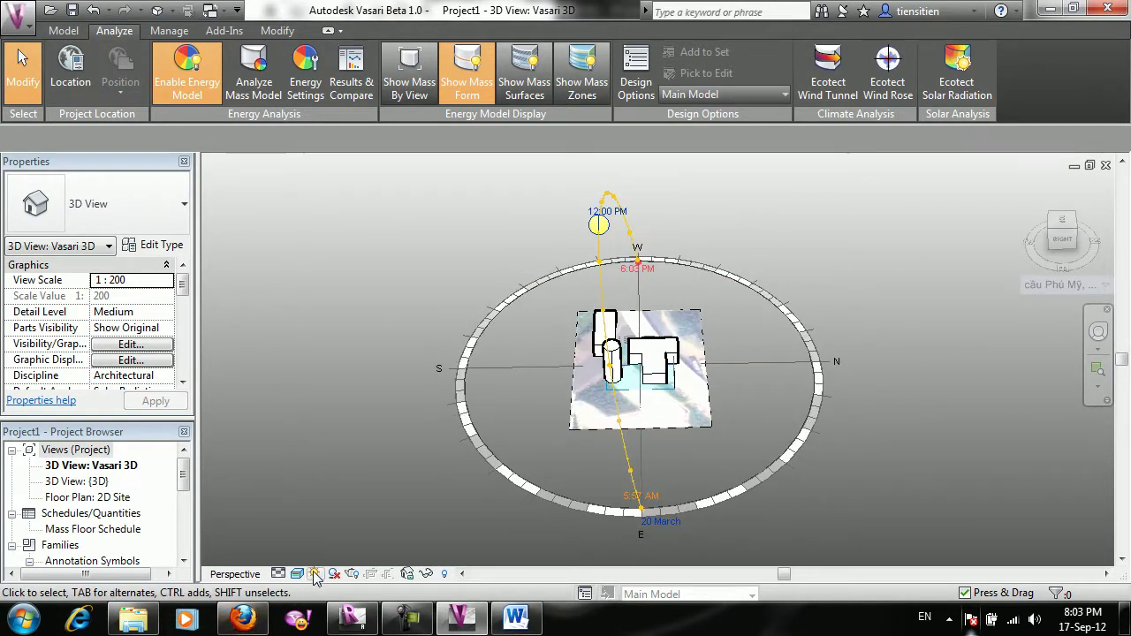
{"action": "left_click", "coordinate": [347, 512]}
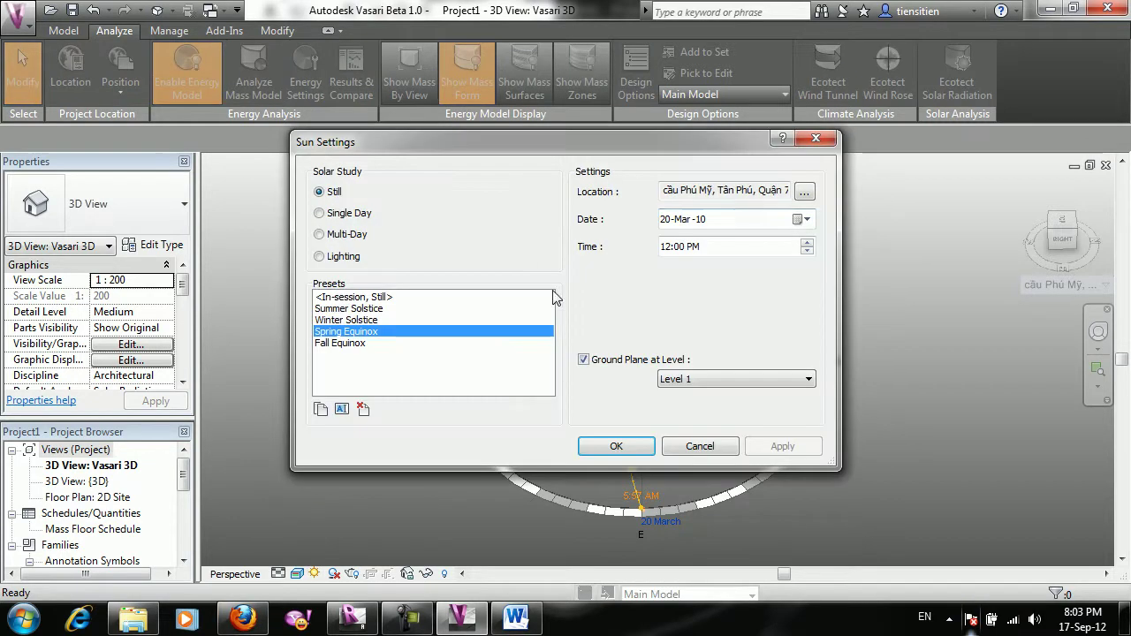
{"action": "left_click", "coordinate": [806, 221]}
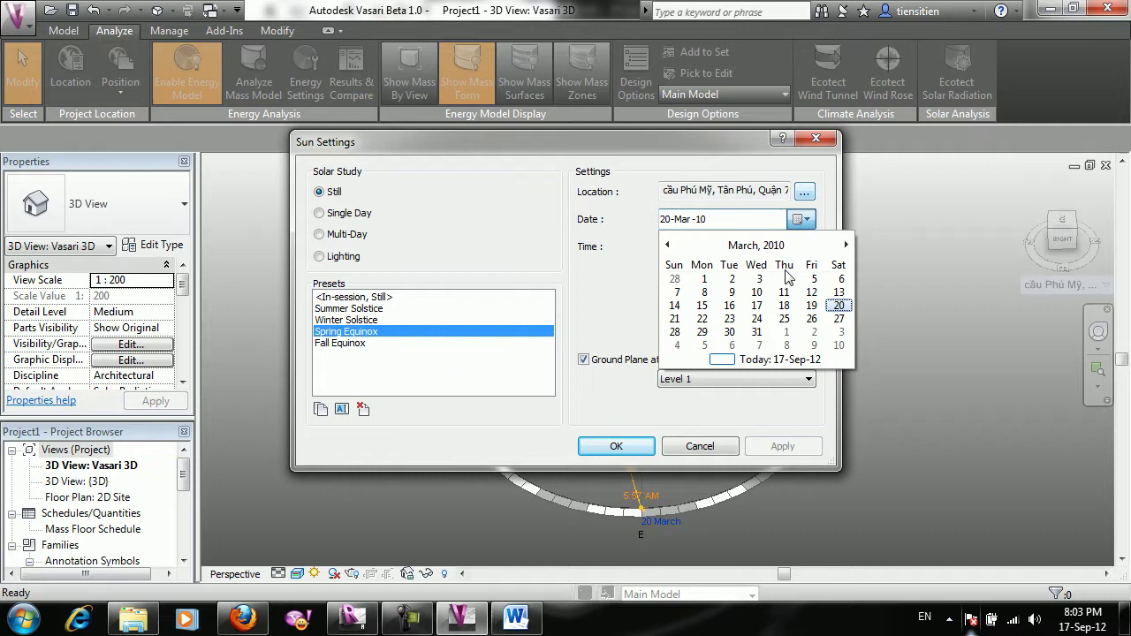
{"action": "left_click", "coordinate": [778, 359]}
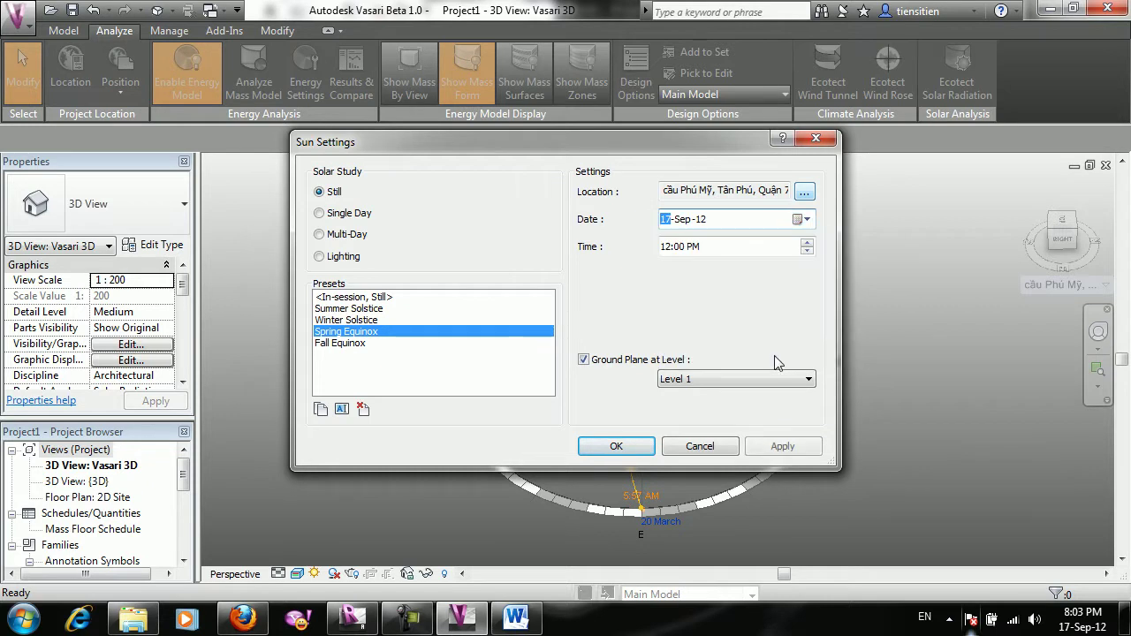
{"action": "double_click", "coordinate": [806, 251]}
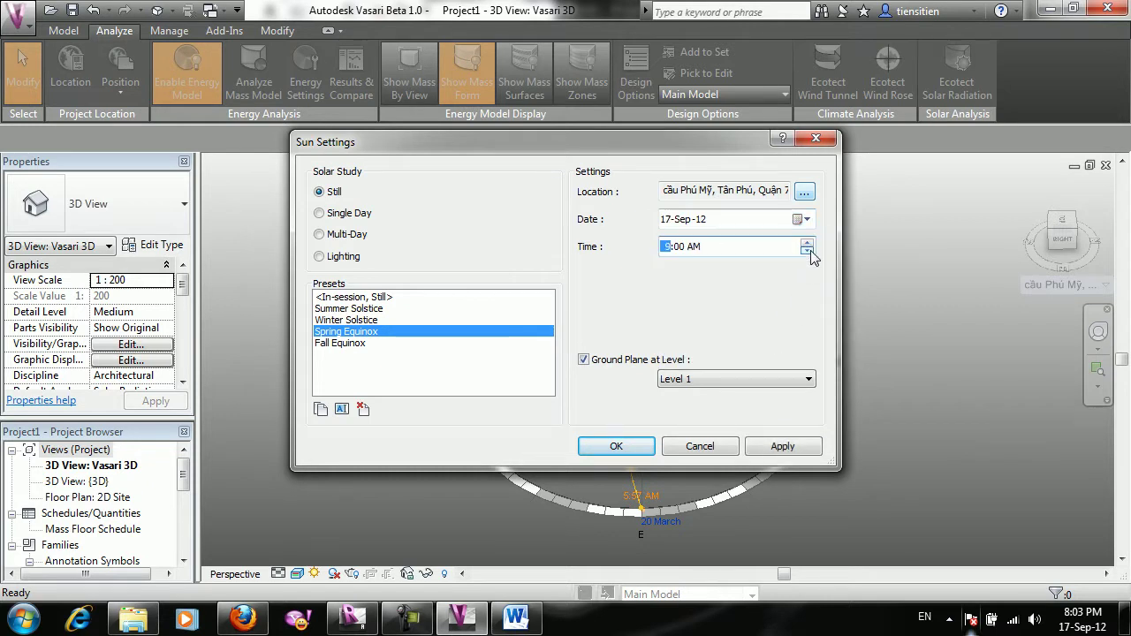
{"action": "left_click", "coordinate": [807, 244]}
{"action": "left_click", "coordinate": [633, 452]}
{"action": "mouse_move", "coordinate": [834, 262]}
{"action": "middle_mouse_down", "text": "shift"}
{"action": "mouse_move", "coordinate": [770, 235]}
{"action": "mouse_move", "coordinate": [745, 240]}
{"action": "mouse_move", "coordinate": [805, 235]}
{"action": "mouse_move", "coordinate": [669, 495]}
{"action": "mouse_move", "coordinate": [662, 468]}
{"action": "middle_mouse_up", "text": "shift"}
{"action": "scroll", "coordinate": [669, 495], "scroll_direction": "up", "scroll_amount": 2}
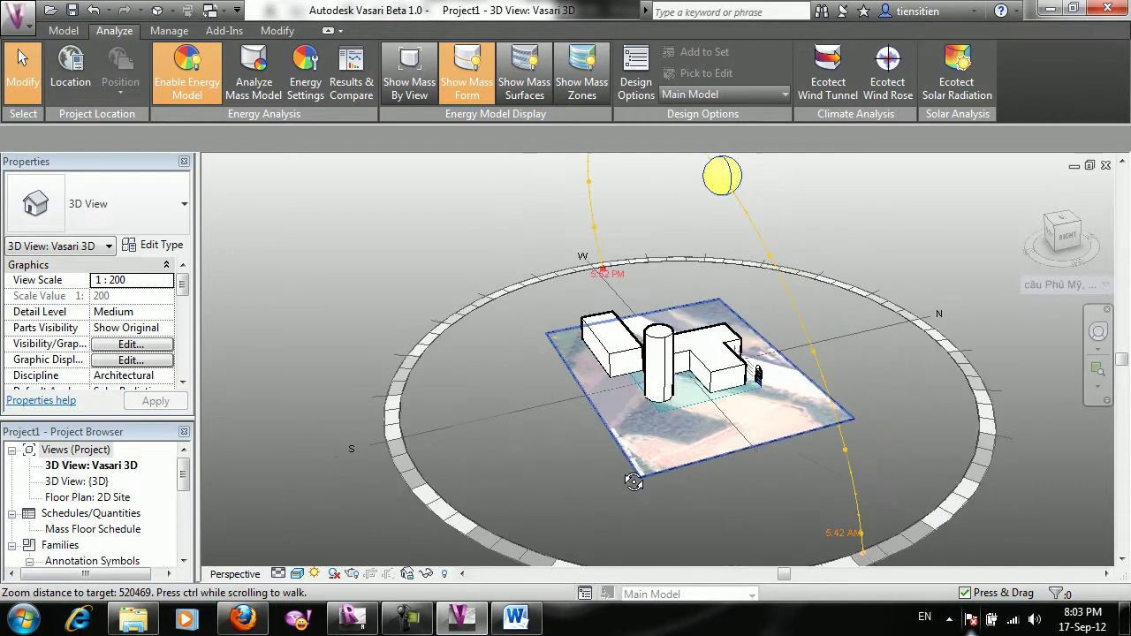
Rerun the Ecotect solar radiation analysis and zoom and orbit to inspect the recoloured masses.
{"action": "left_click", "coordinate": [957, 71]}
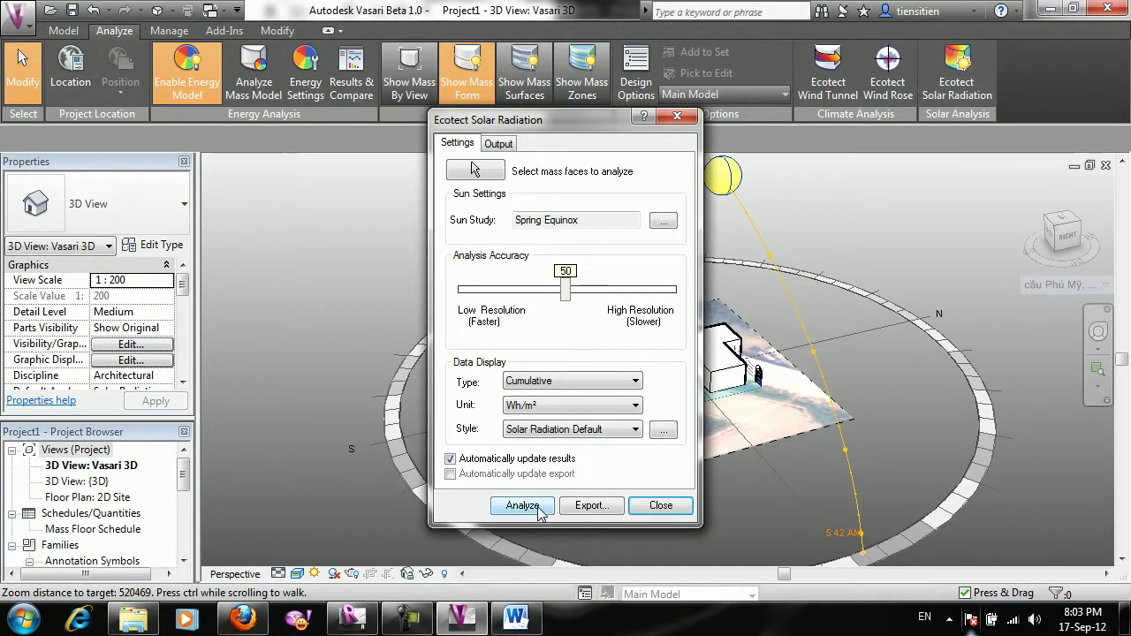
{"action": "left_click", "coordinate": [538, 511]}
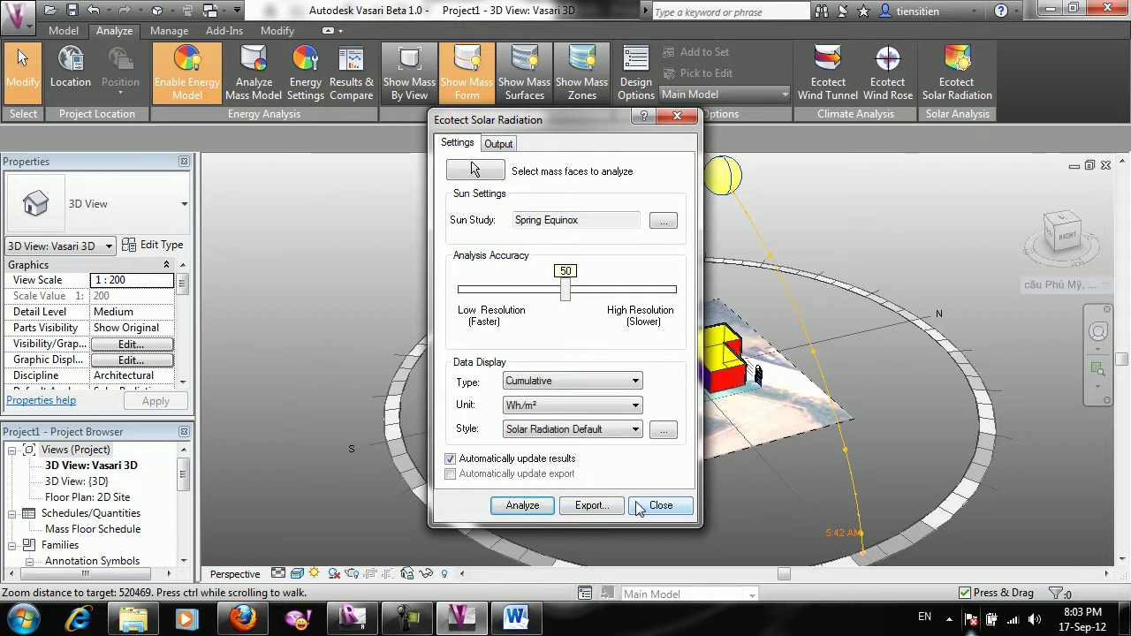
{"action": "left_click", "coordinate": [661, 505]}
{"action": "scroll", "coordinate": [692, 427], "scroll_direction": "up", "scroll_amount": 2}
{"action": "scroll", "coordinate": [692, 426], "scroll_direction": "up", "scroll_amount": 3}
{"action": "scroll", "coordinate": [692, 427], "scroll_direction": "up", "scroll_amount": 1}
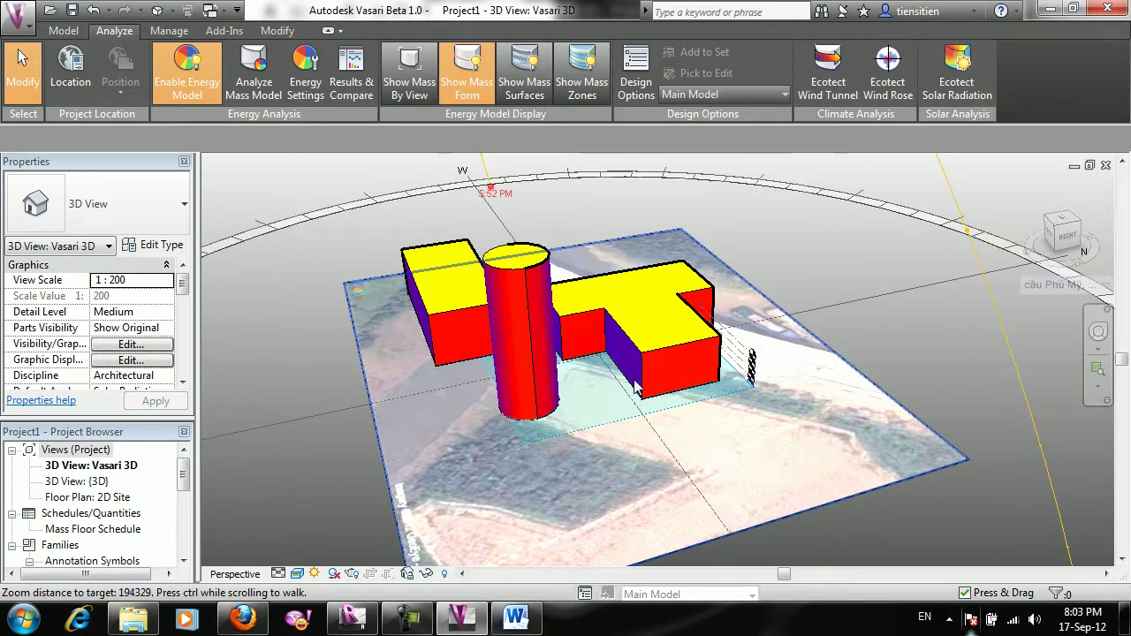
{"action": "scroll", "coordinate": [692, 427], "scroll_direction": "up", "scroll_amount": 2}
{"action": "mouse_move", "coordinate": [692, 427]}
{"action": "middle_mouse_down", "text": "shift"}
{"action": "mouse_move", "coordinate": [835, 441]}
{"action": "mouse_move", "coordinate": [746, 477]}
{"action": "mouse_move", "coordinate": [663, 475]}
{"action": "middle_mouse_up", "text": "shift"}
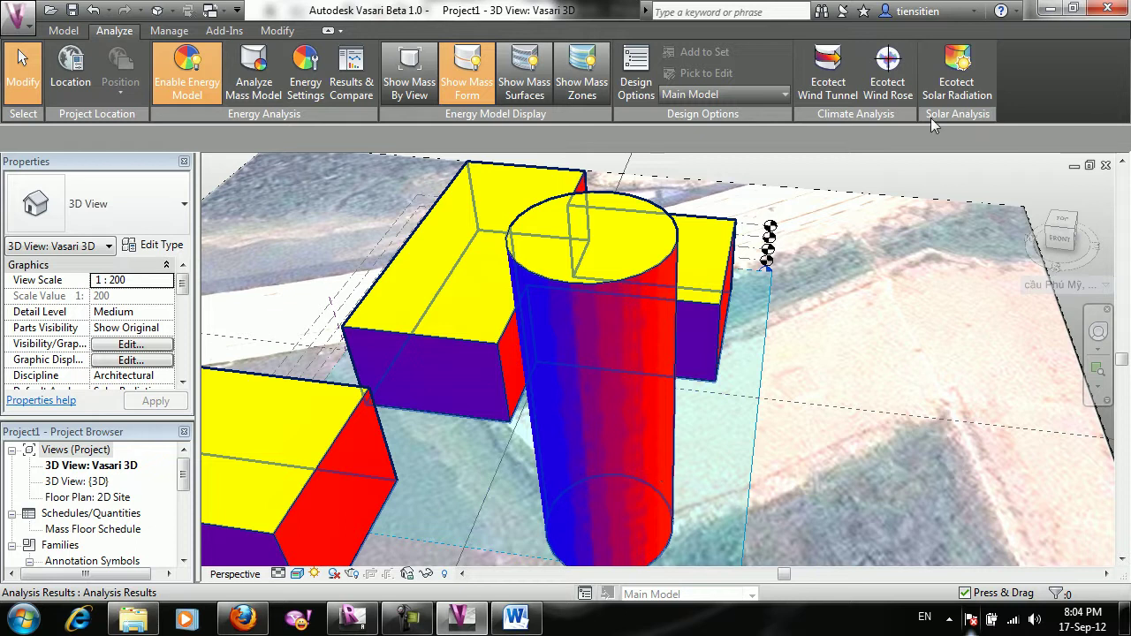
Launch Ecotect Wind Rose and maximize its window to full screen.
{"action": "left_click", "coordinate": [887, 71]}
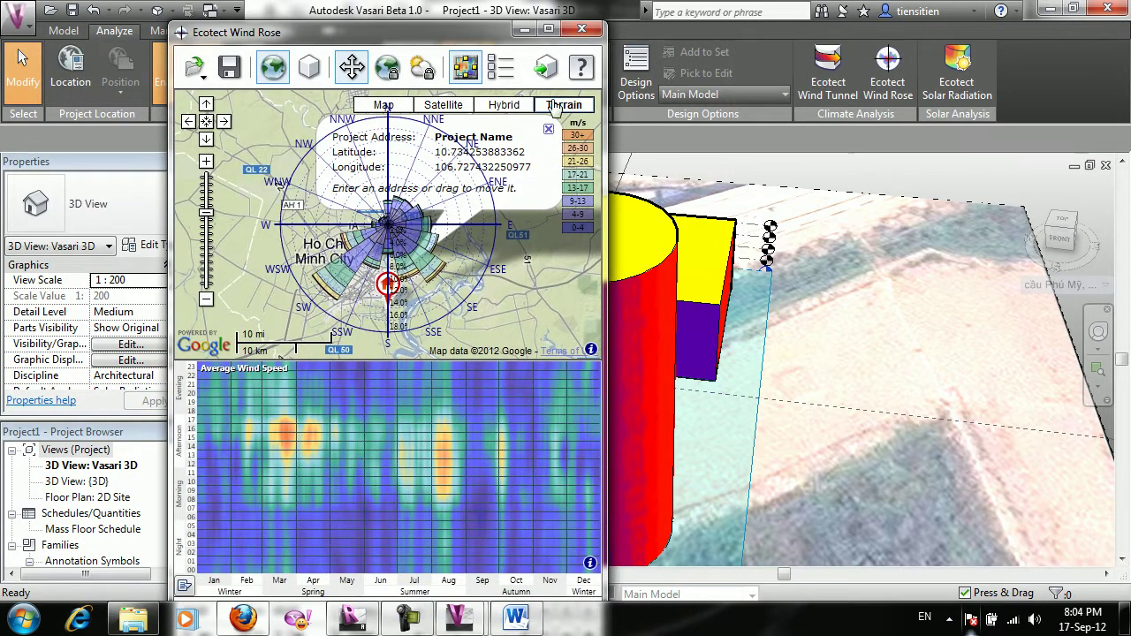
{"action": "left_click", "coordinate": [548, 29]}
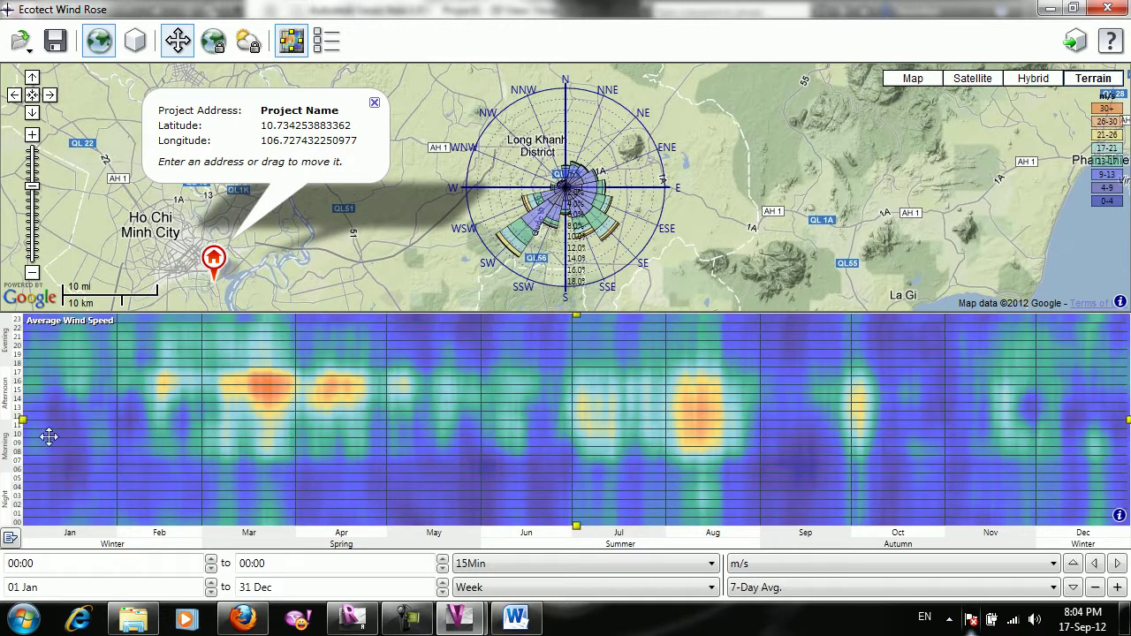
Filter the wind rose data to 05 Mar–30 Apr, between 13:00 and 17:45.
{"action": "mouse_move", "coordinate": [20, 417]}
{"action": "left_mouse_down"}
{"action": "mouse_move", "coordinate": [147, 388]}
{"action": "mouse_move", "coordinate": [214, 393]}
{"action": "left_mouse_up"}
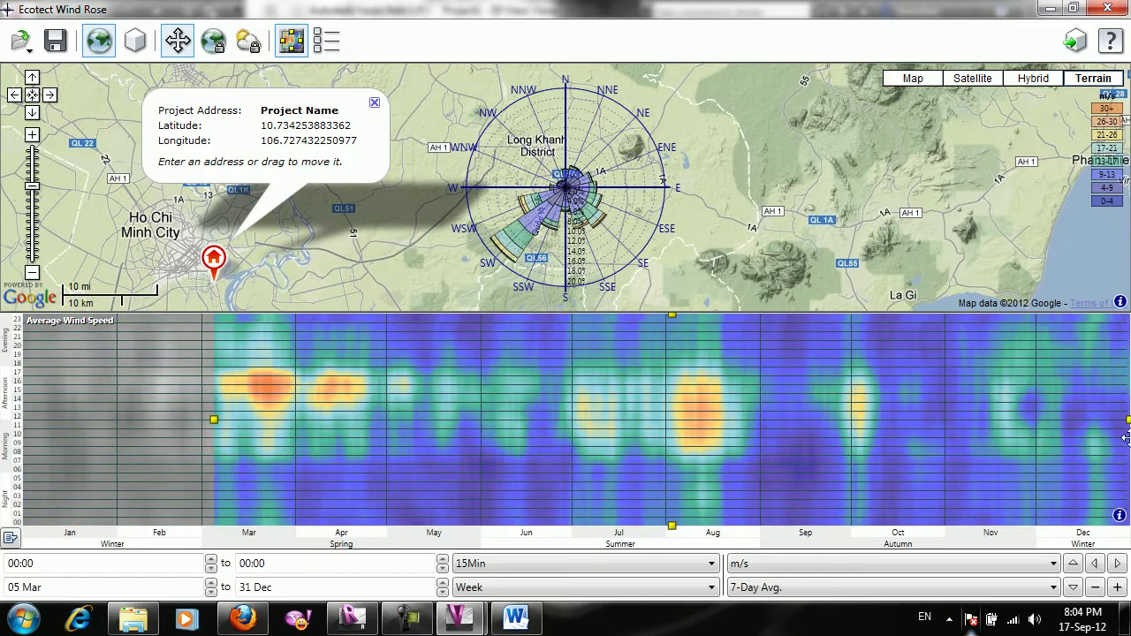
{"action": "left_click_drag", "start_coordinate": [1125, 420], "coordinate": [387, 420]}
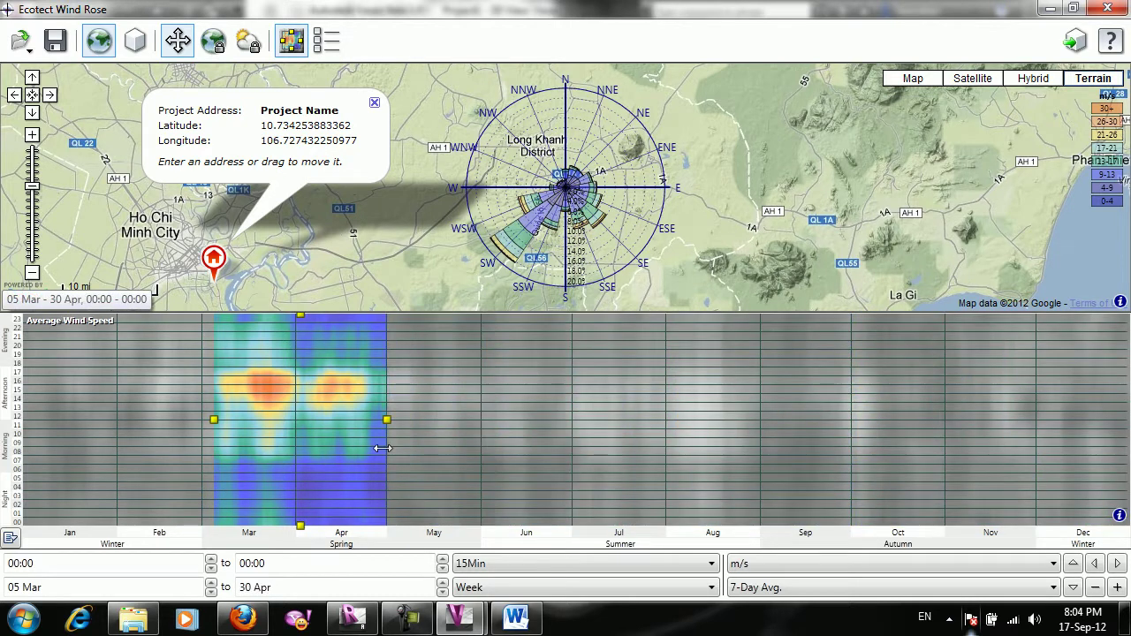
{"action": "mouse_move", "coordinate": [301, 525]}
{"action": "left_mouse_down"}
{"action": "mouse_move", "coordinate": [321, 475]}
{"action": "mouse_move", "coordinate": [309, 434]}
{"action": "mouse_move", "coordinate": [341, 412]}
{"action": "left_mouse_up"}
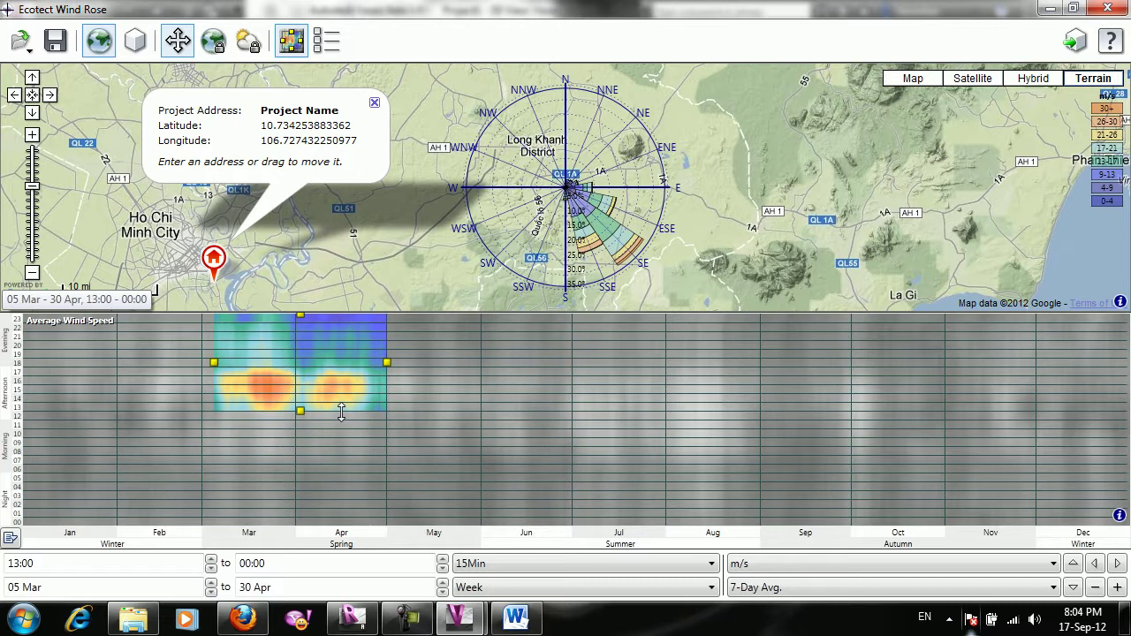
{"action": "left_click_drag", "start_coordinate": [300, 316], "coordinate": [301, 369]}
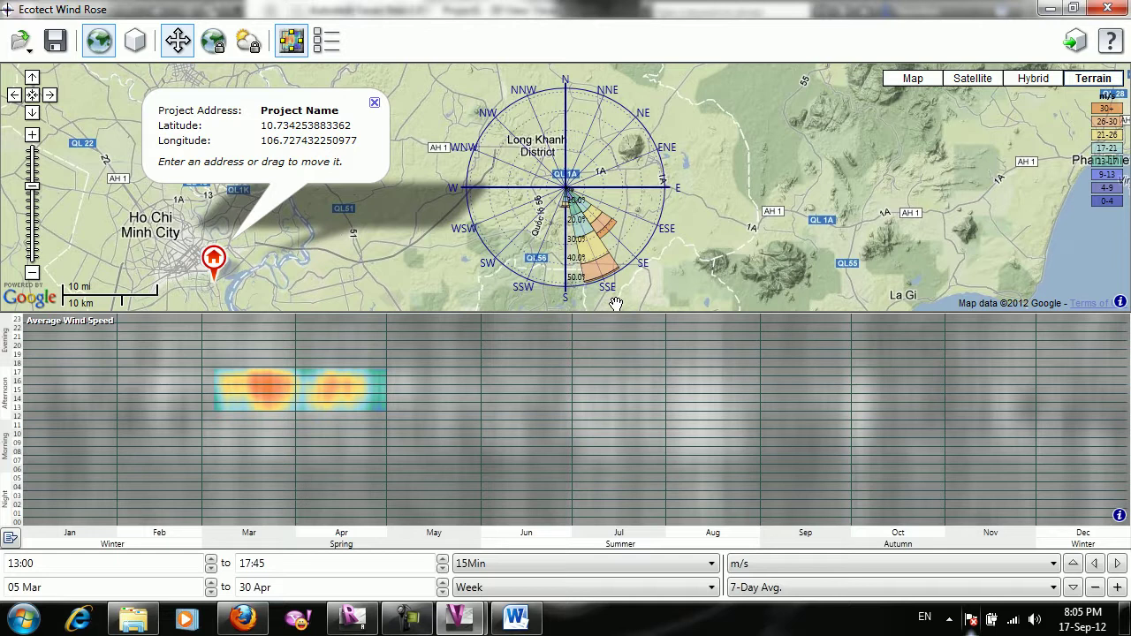
Lock the wind rose to the project location and insert it around the model at height 0.000.
{"action": "left_click", "coordinate": [213, 40]}
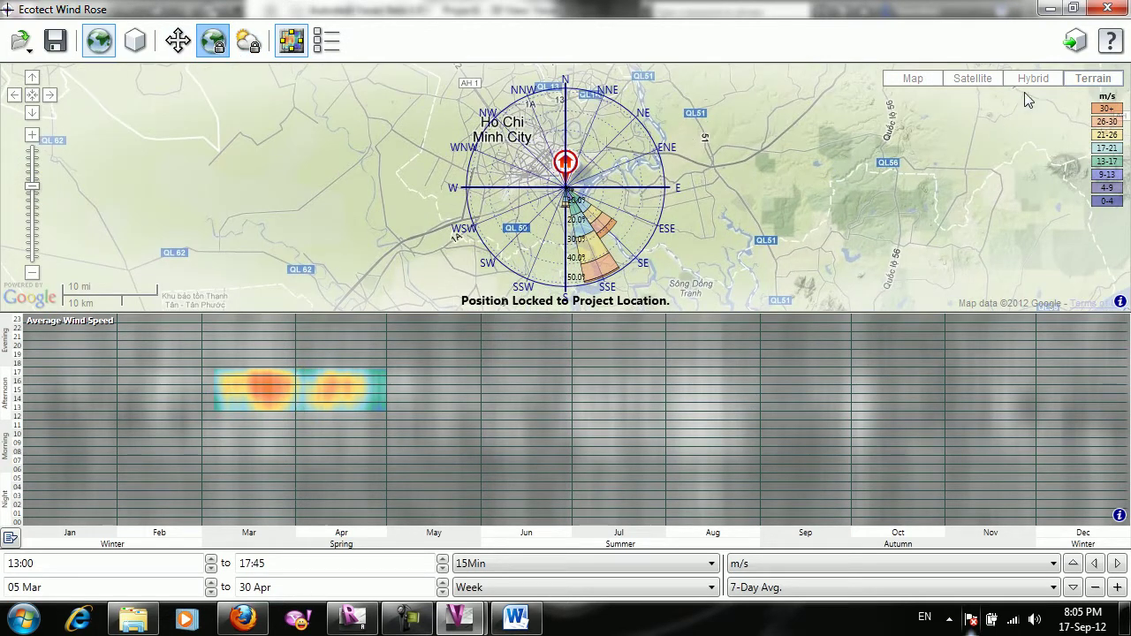
{"action": "left_click", "coordinate": [1074, 41]}
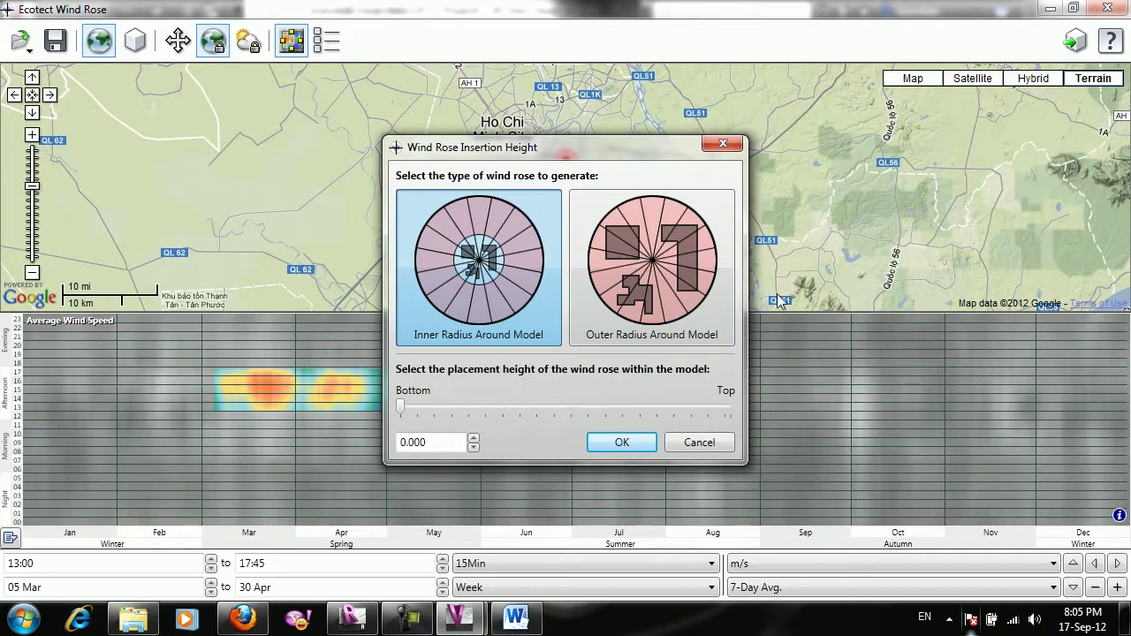
{"action": "left_click", "coordinate": [619, 442]}
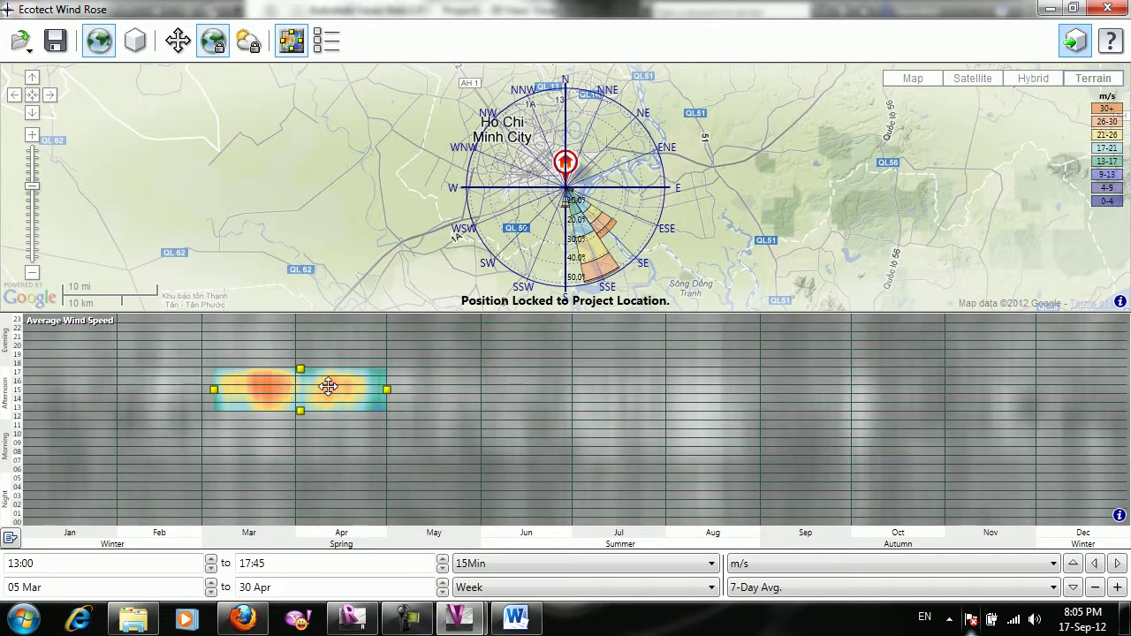
Close the Wind Rose, view the inserted rose around the masses from above, then launch Ecotect Wind Tunnel.
{"action": "left_click", "coordinate": [1051, 9]}
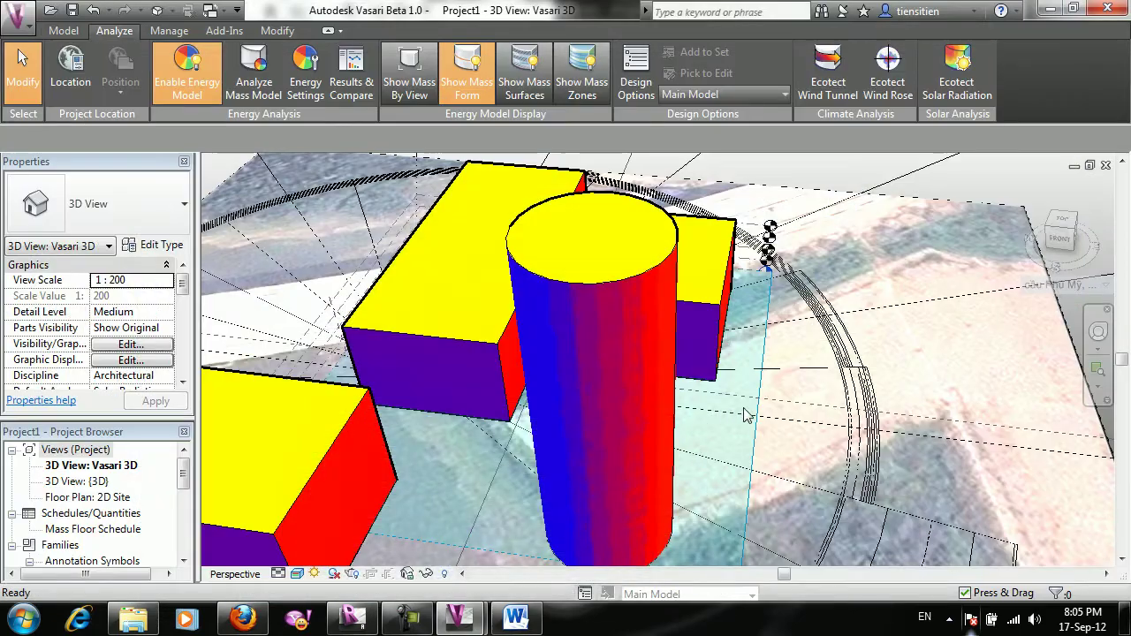
{"action": "left_click", "coordinate": [796, 365]}
{"action": "scroll", "coordinate": [796, 365], "scroll_direction": "down", "scroll_amount": 2}
{"action": "scroll", "coordinate": [787, 369], "scroll_direction": "down", "scroll_amount": 2}
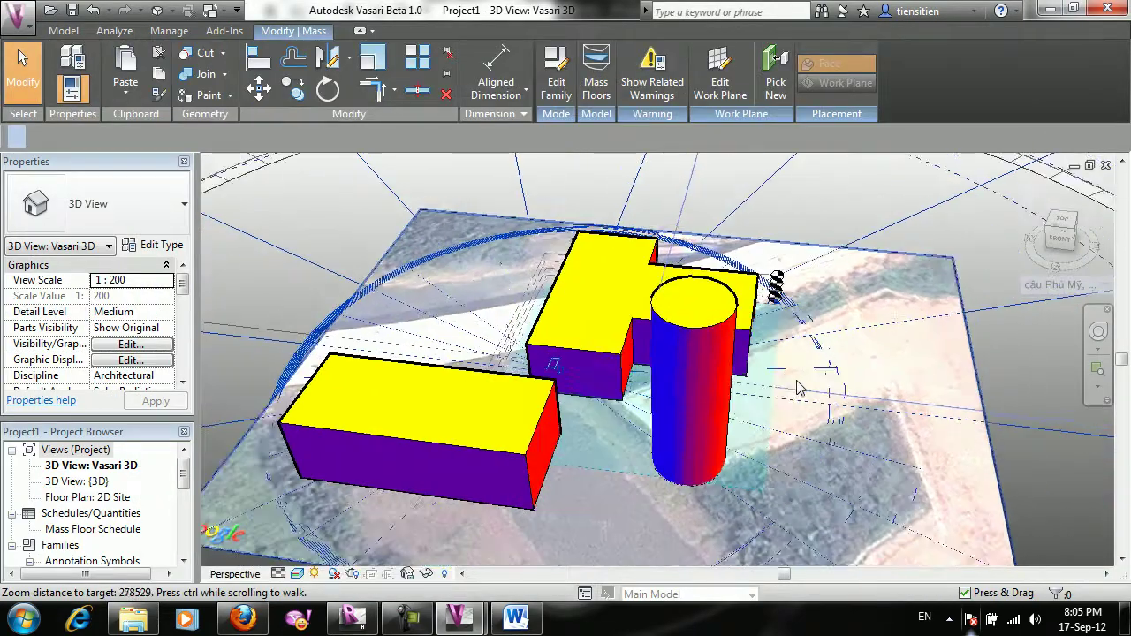
{"action": "scroll", "coordinate": [778, 373], "scroll_direction": "down", "scroll_amount": 2}
{"action": "scroll", "coordinate": [770, 377], "scroll_direction": "down", "scroll_amount": 1}
{"action": "scroll", "coordinate": [771, 377], "scroll_direction": "down", "scroll_amount": 1}
{"action": "scroll", "coordinate": [771, 377], "scroll_direction": "down", "scroll_amount": 1}
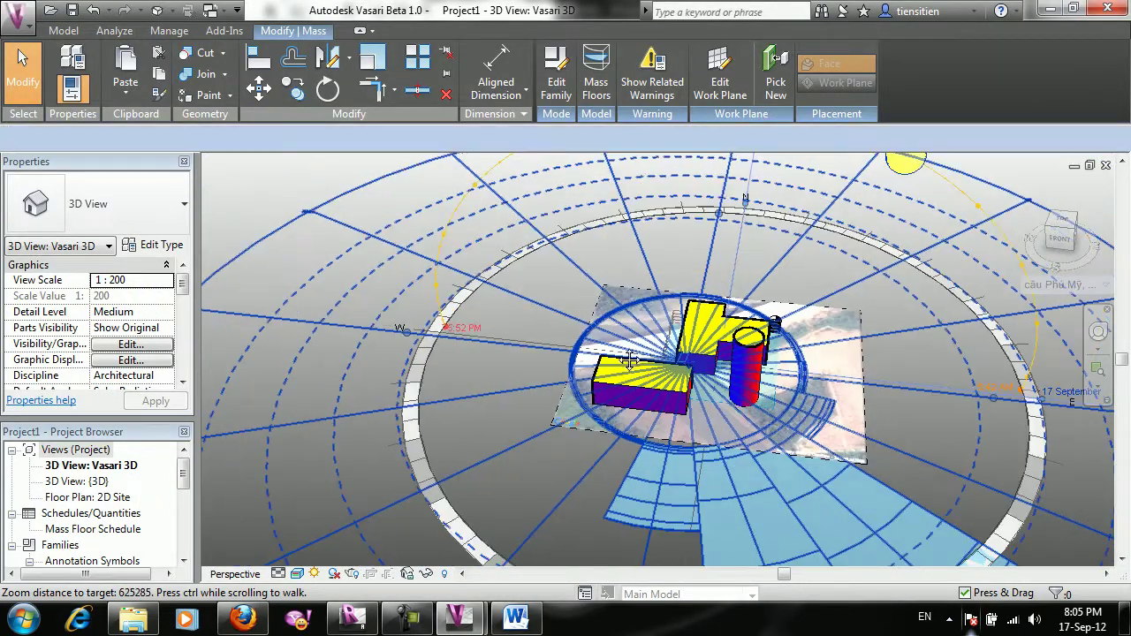
{"action": "middle_click_drag", "start_coordinate": [772, 380], "coordinate": [784, 464], "text": "shift"}
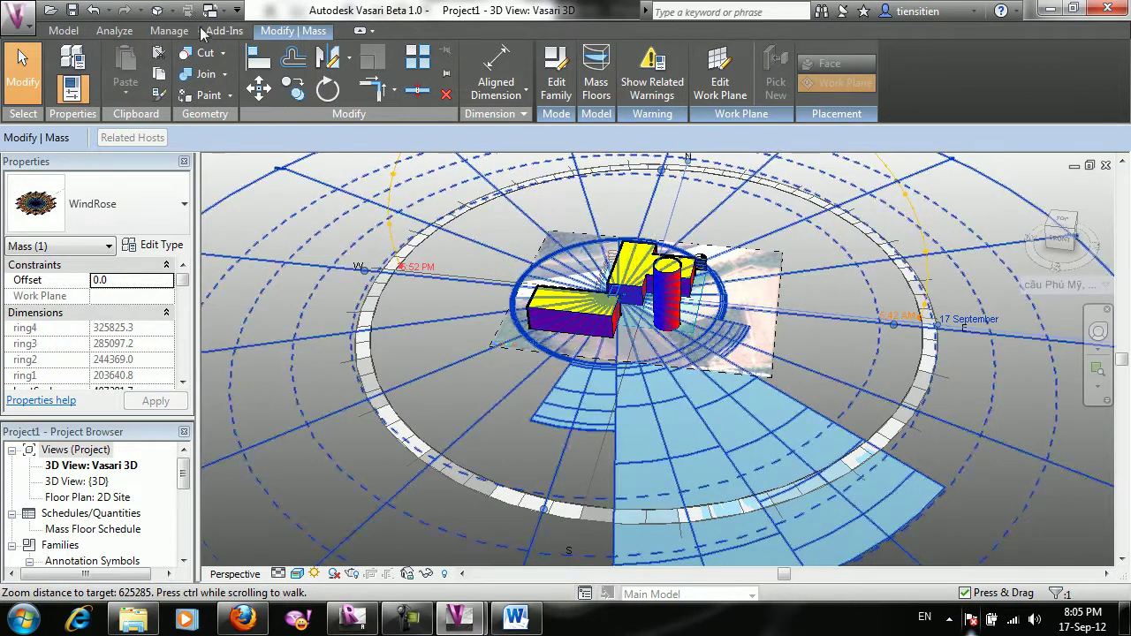
{"action": "left_click", "coordinate": [118, 31]}
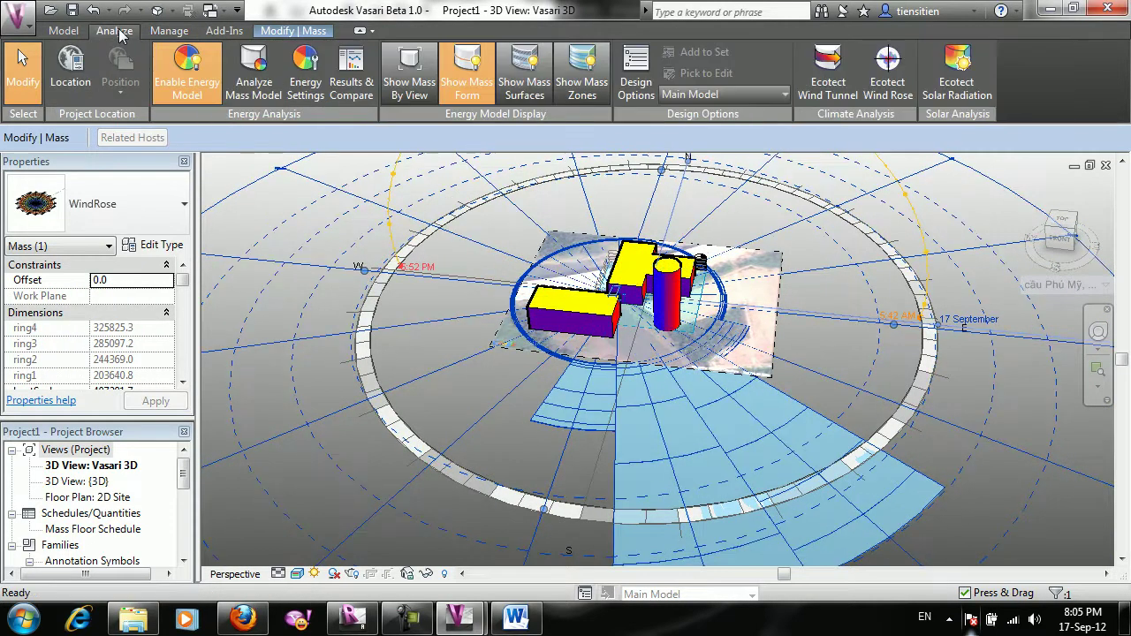
{"action": "left_click", "coordinate": [851, 92]}
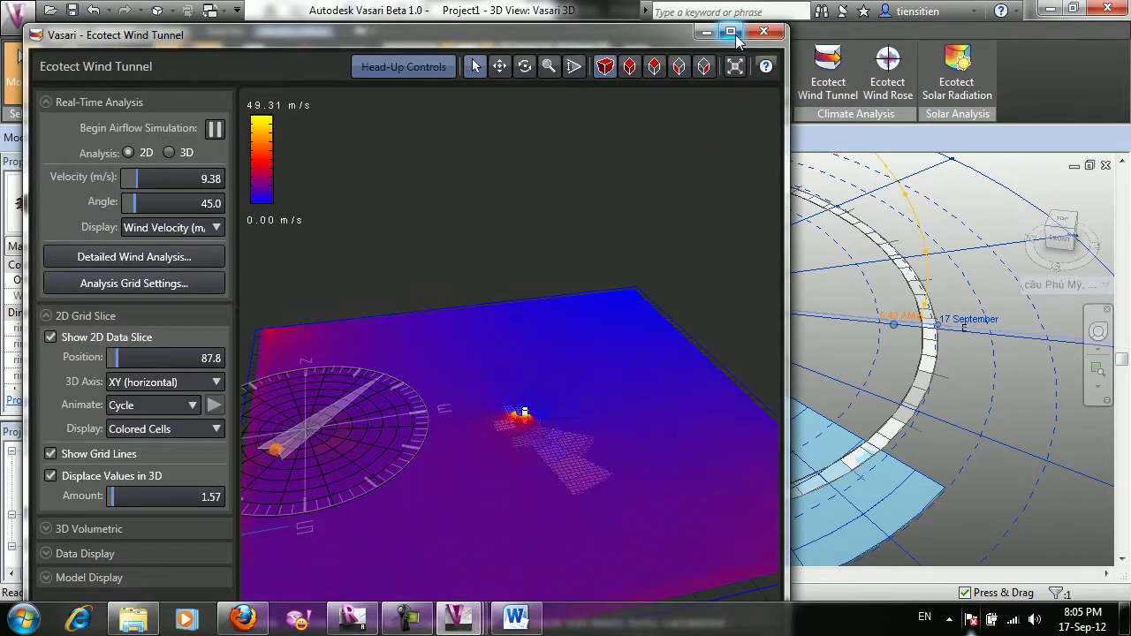
In a maximized top-down view, set the wind to 310° at 27.70 m/s and lower the data slice.
{"action": "left_click", "coordinate": [730, 31]}
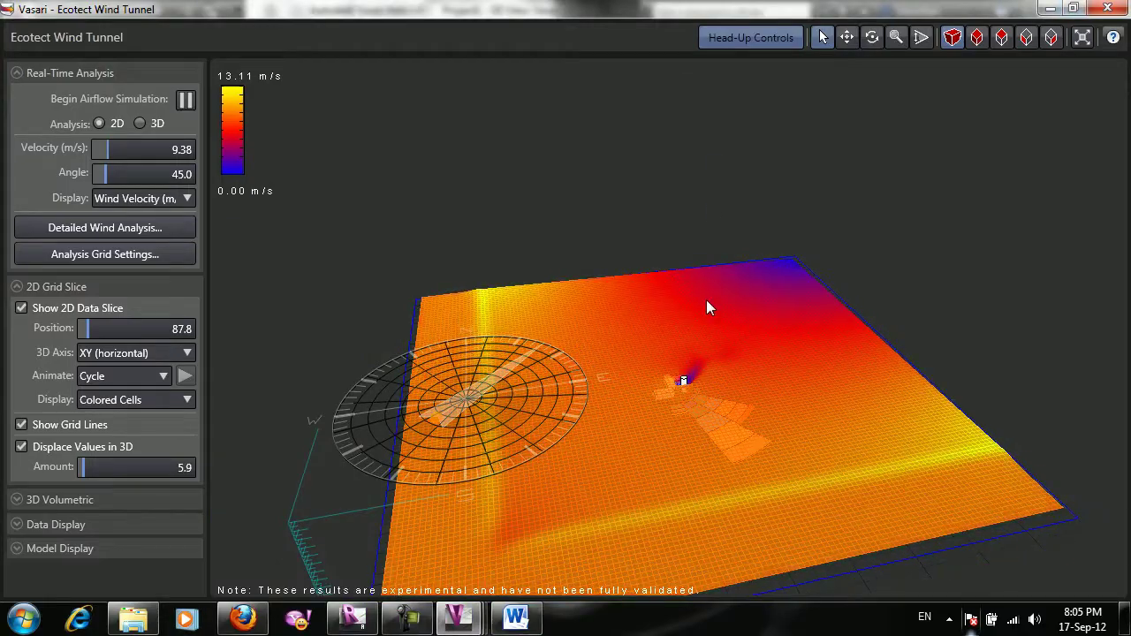
{"action": "mouse_move", "coordinate": [706, 300]}
{"action": "left_mouse_down"}
{"action": "mouse_move", "coordinate": [707, 386]}
{"action": "mouse_move", "coordinate": [695, 355]}
{"action": "mouse_move", "coordinate": [754, 325]}
{"action": "mouse_move", "coordinate": [721, 288]}
{"action": "mouse_move", "coordinate": [769, 422]}
{"action": "mouse_move", "coordinate": [781, 359]}
{"action": "mouse_move", "coordinate": [710, 298]}
{"action": "mouse_move", "coordinate": [705, 266]}
{"action": "mouse_move", "coordinate": [736, 269]}
{"action": "mouse_move", "coordinate": [732, 258]}
{"action": "left_mouse_up"}
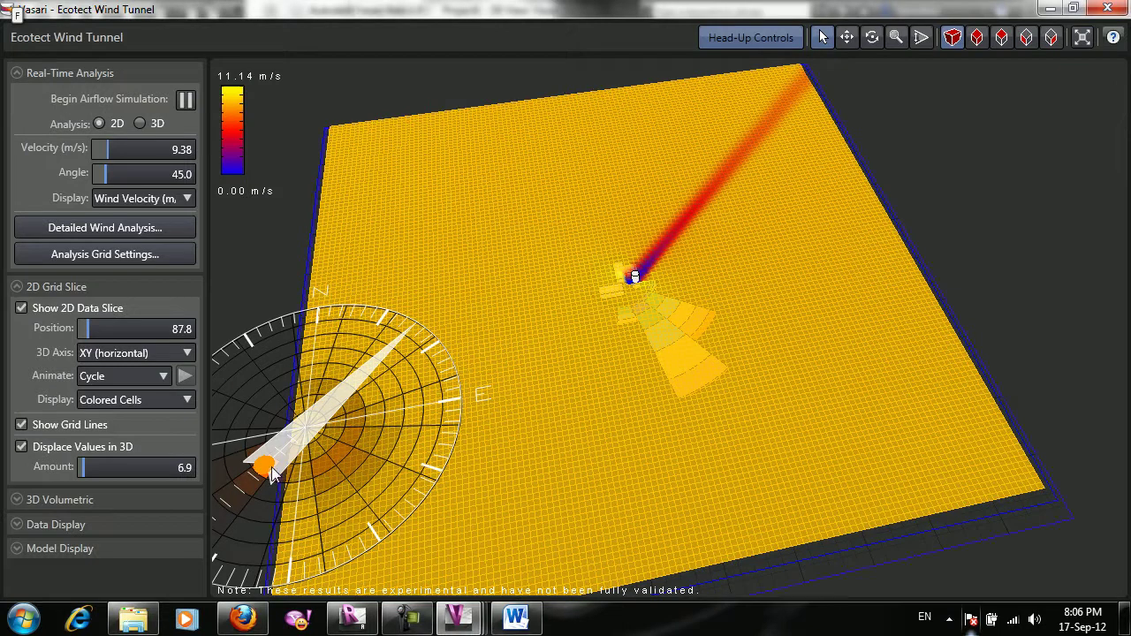
{"action": "left_click_drag", "start_coordinate": [264, 468], "coordinate": [377, 473]}
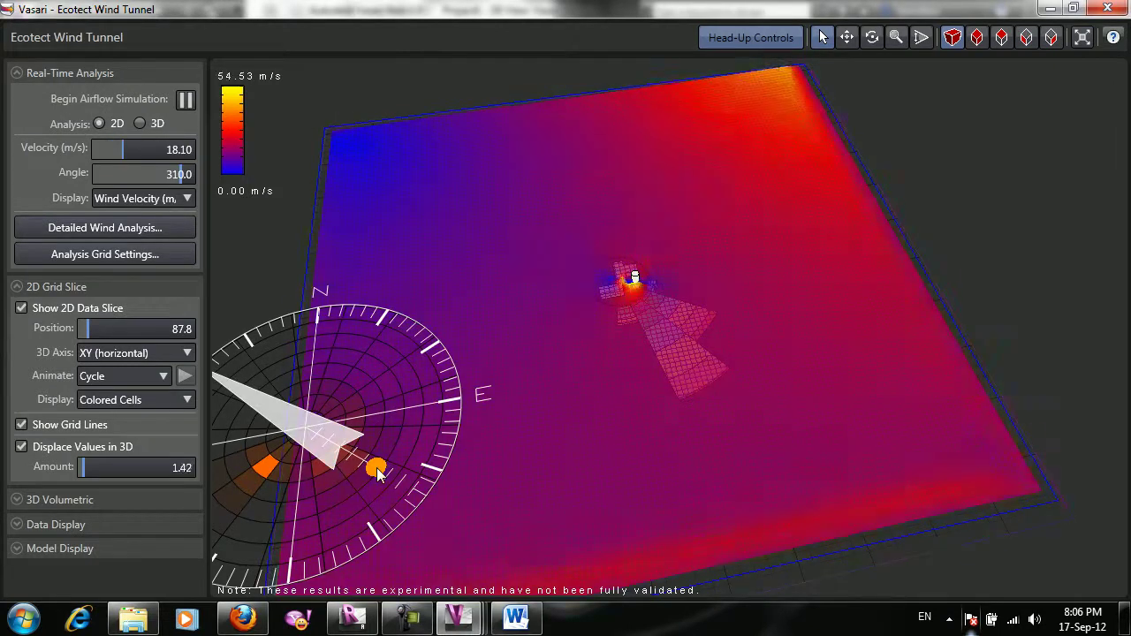
{"action": "left_click_drag", "start_coordinate": [121, 145], "coordinate": [139, 150]}
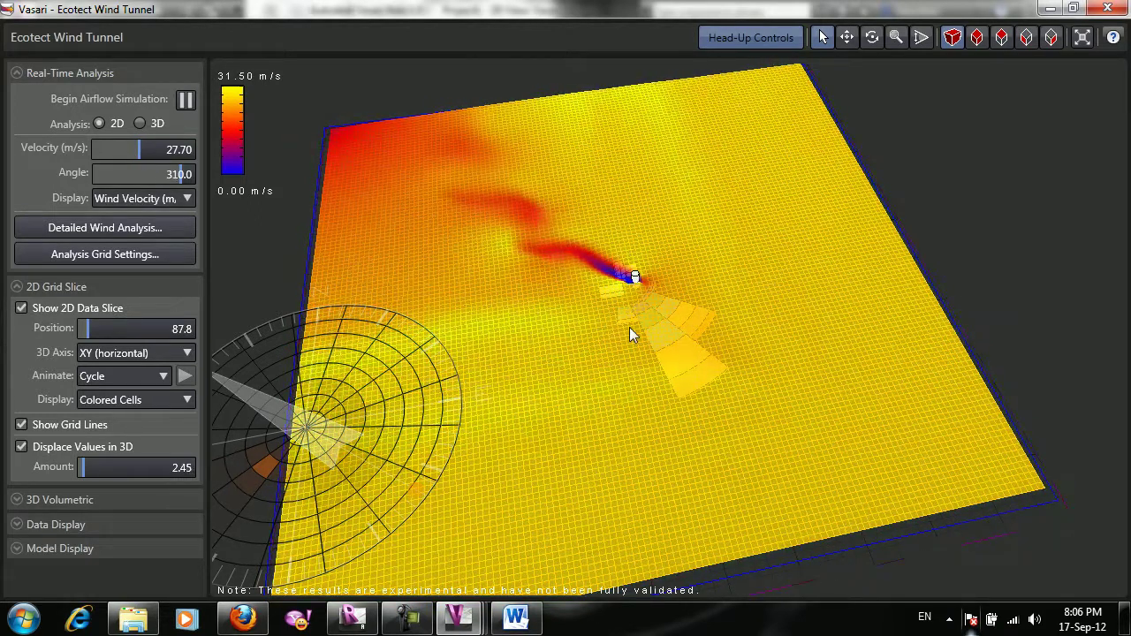
{"action": "left_click_drag", "start_coordinate": [97, 329], "coordinate": [79, 329]}
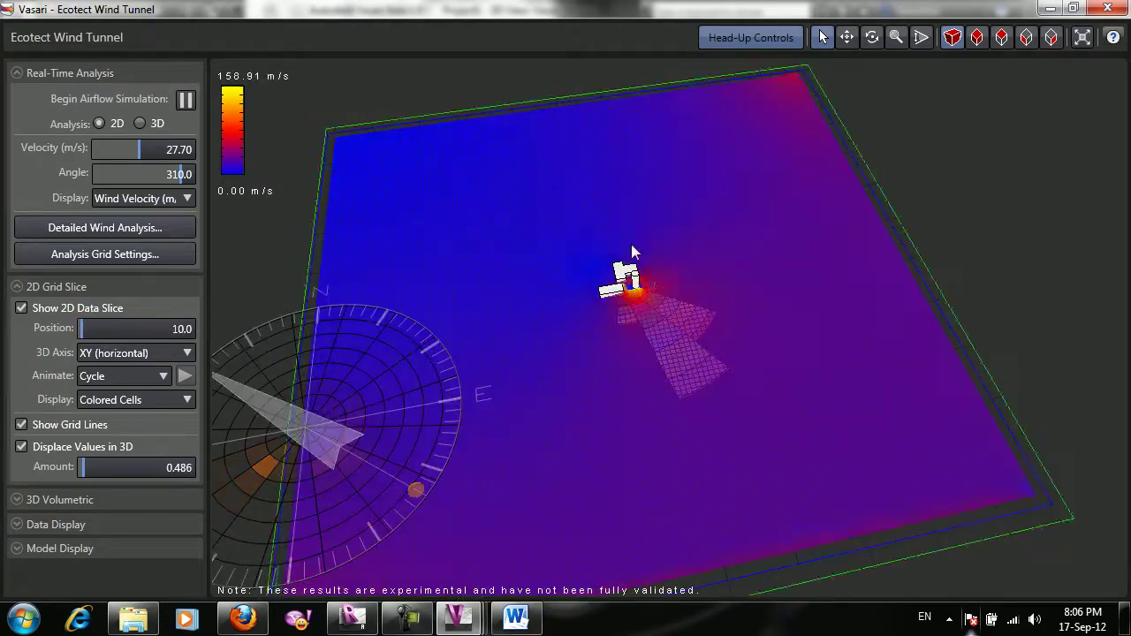
Set the data slice position to 85.8 and zoom in on the cylindrical tower's low-speed wake.
{"action": "scroll", "coordinate": [632, 247], "scroll_direction": "up", "scroll_amount": 3}
{"action": "scroll", "coordinate": [634, 260], "scroll_direction": "up", "scroll_amount": 3}
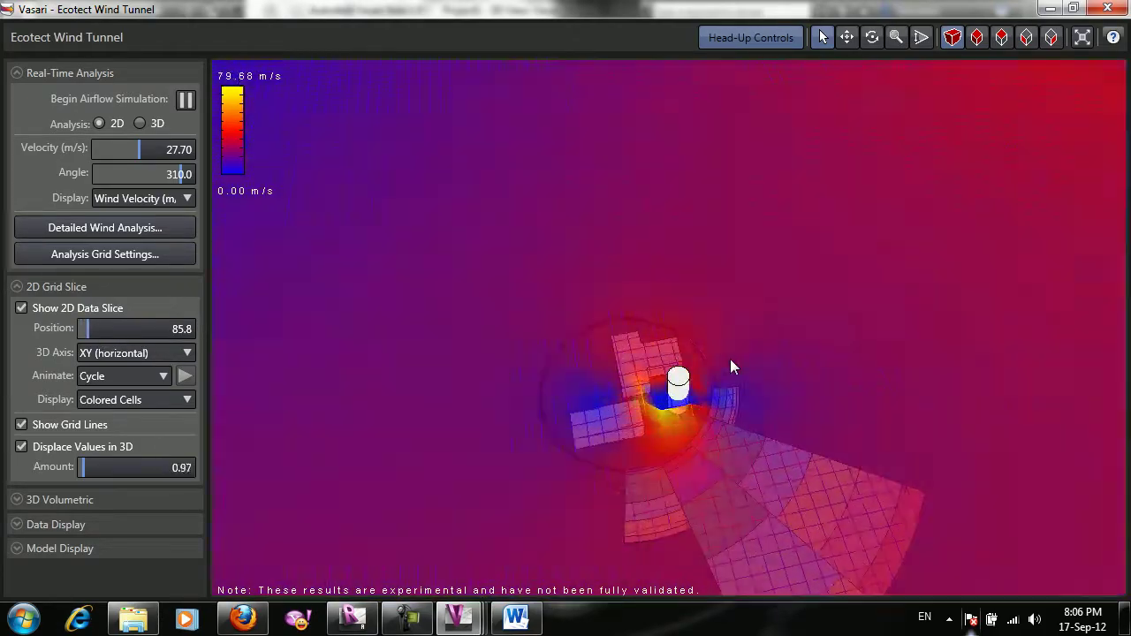
{"action": "scroll", "coordinate": [724, 421], "scroll_direction": "down", "scroll_amount": 2}
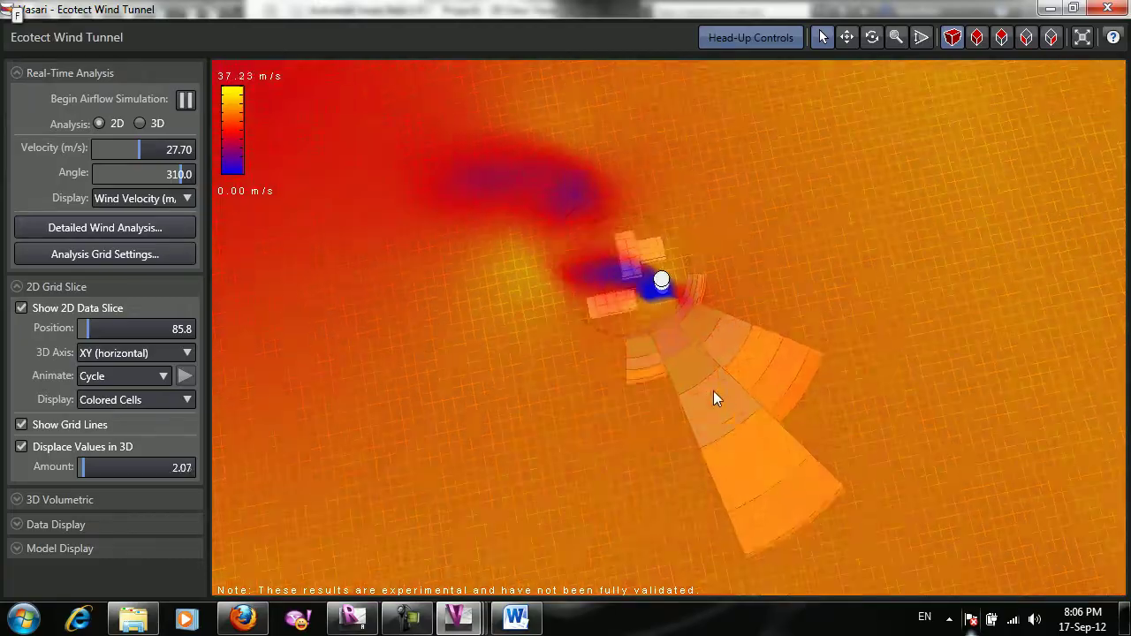
{"action": "scroll", "coordinate": [713, 391], "scroll_direction": "down", "scroll_amount": 2}
{"action": "scroll", "coordinate": [714, 369], "scroll_direction": "down", "scroll_amount": 2}
{"action": "scroll", "coordinate": [712, 359], "scroll_direction": "down", "scroll_amount": 2}
{"action": "scroll", "coordinate": [709, 354], "scroll_direction": "up", "scroll_amount": 2}
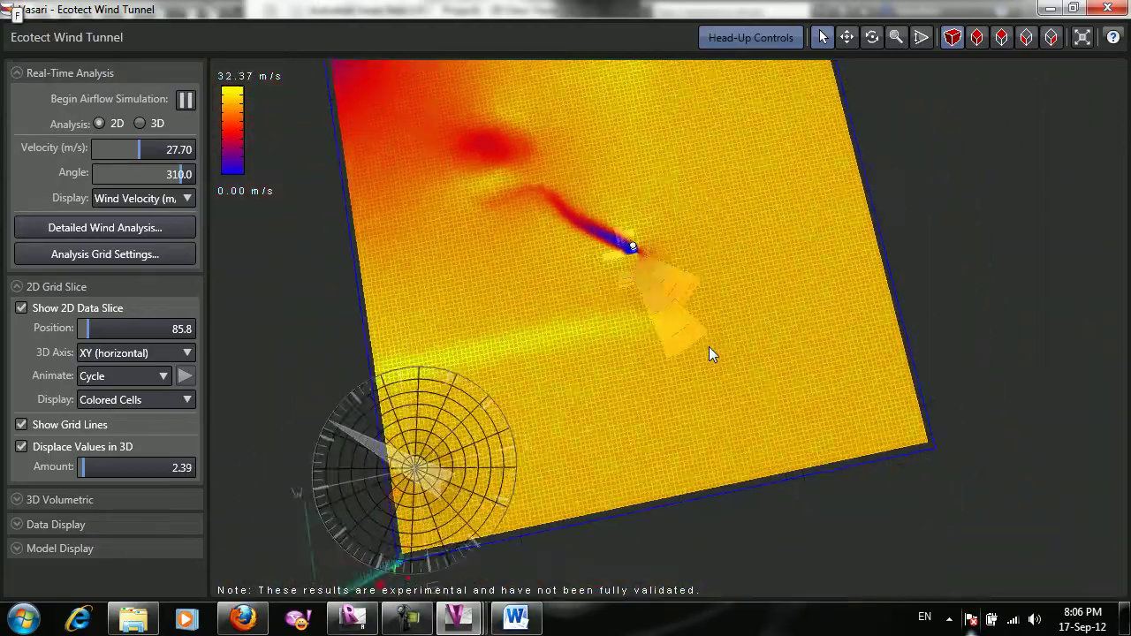
{"action": "scroll", "coordinate": [654, 271], "scroll_direction": "up", "scroll_amount": 2}
{"action": "scroll", "coordinate": [749, 324], "scroll_direction": "up", "scroll_amount": 2}
{"action": "scroll", "coordinate": [775, 280], "scroll_direction": "up", "scroll_amount": 2}
{"action": "scroll", "coordinate": [782, 297], "scroll_direction": "up", "scroll_amount": 1}
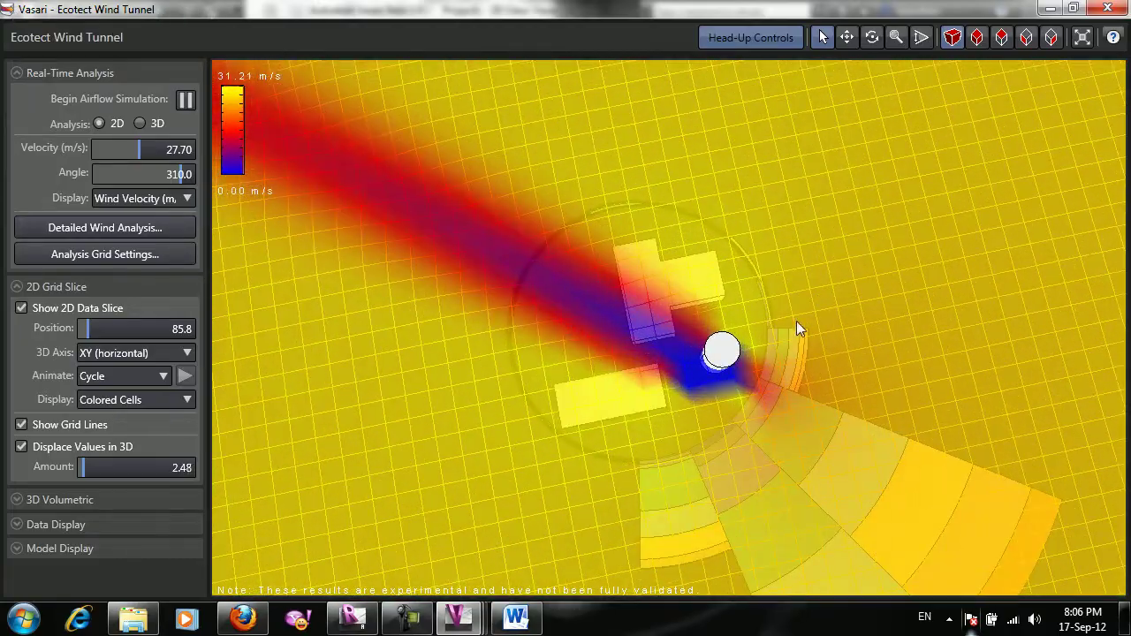
{"action": "scroll", "coordinate": [791, 341], "scroll_direction": "up", "scroll_amount": 2}
{"action": "scroll", "coordinate": [788, 354], "scroll_direction": "up", "scroll_amount": 1}
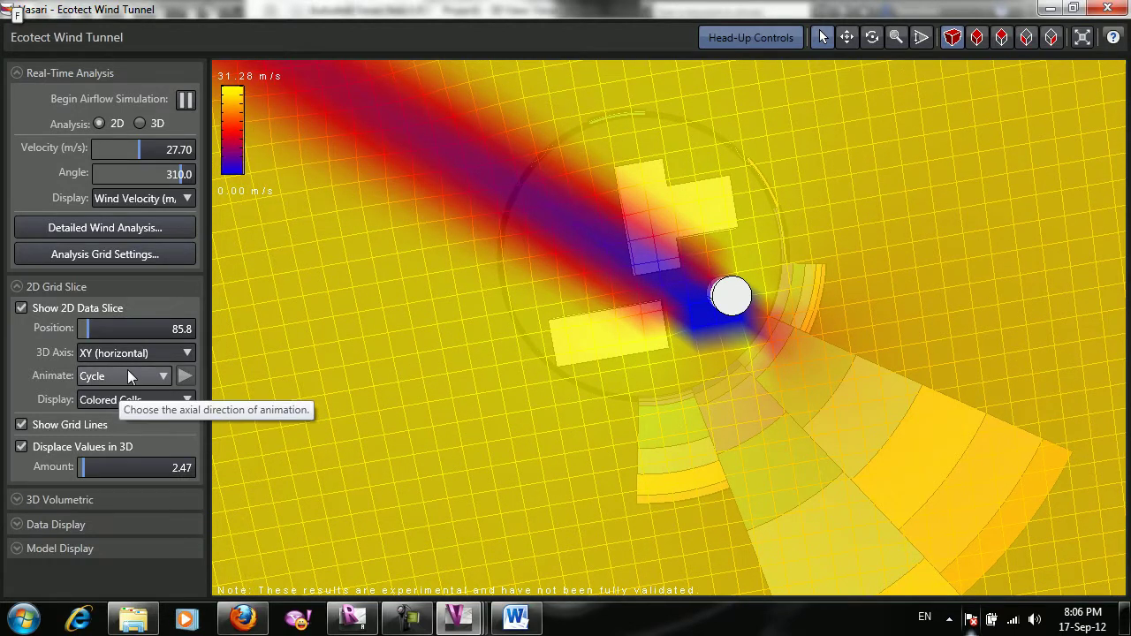
Set the 3D volumetric display to XY Slices and show the Data Display metrics list (Air Flow m/s).
{"action": "left_click", "coordinate": [91, 498]}
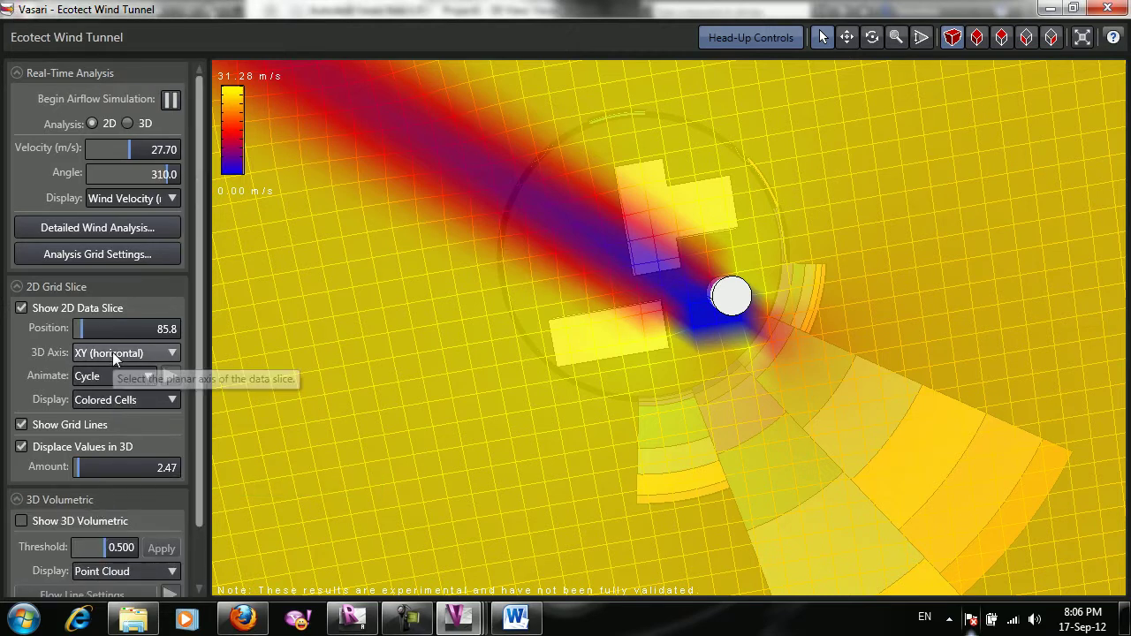
{"action": "left_click", "coordinate": [101, 571]}
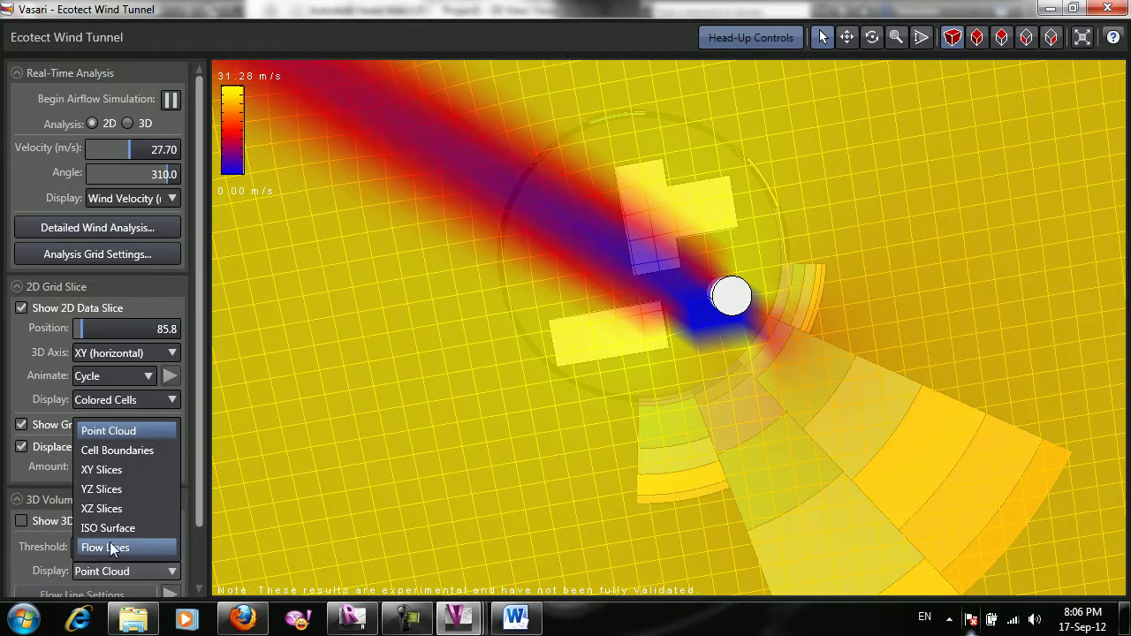
{"action": "left_click", "coordinate": [129, 469]}
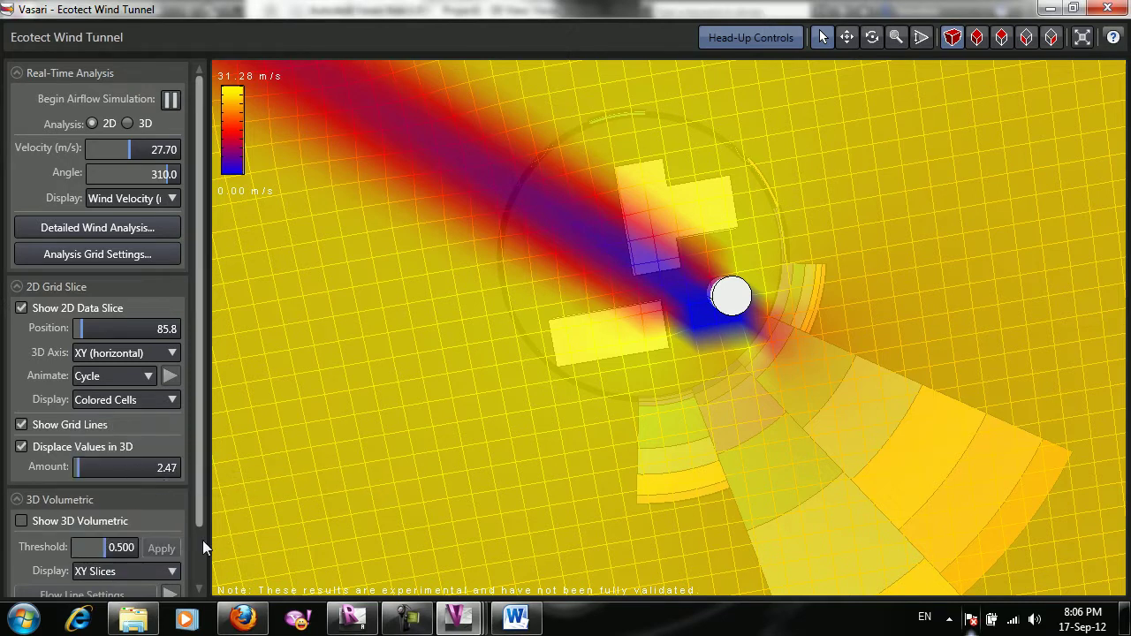
{"action": "scroll", "coordinate": [203, 541], "scroll_direction": "down", "scroll_amount": 2}
{"action": "left_click", "coordinate": [75, 556]}
{"action": "scroll", "coordinate": [97, 556], "scroll_direction": "down", "scroll_amount": 1}
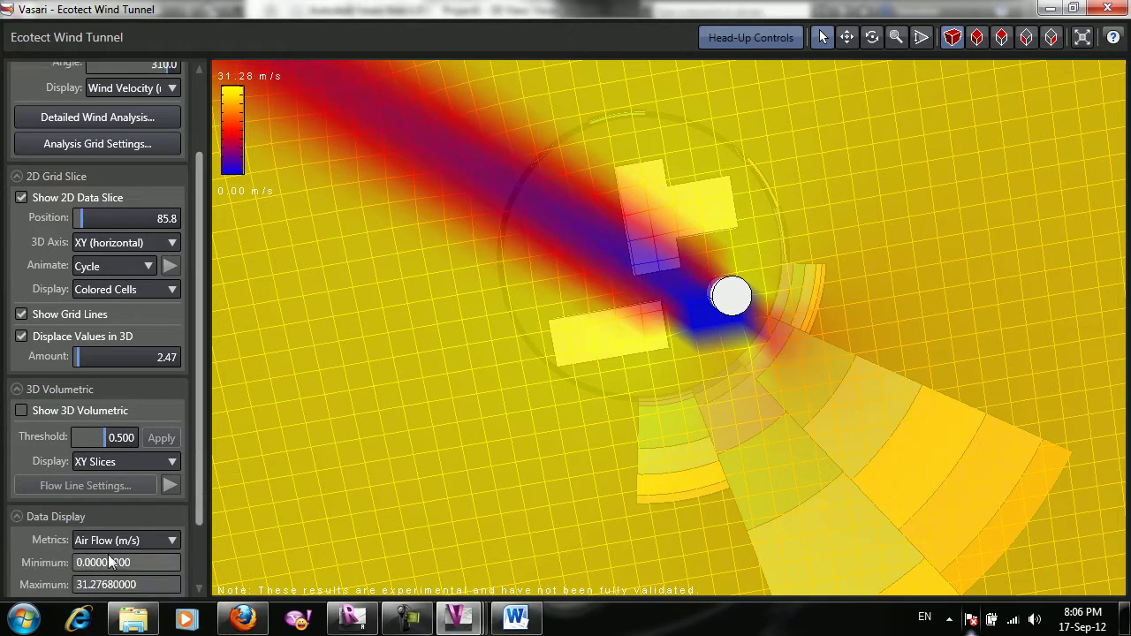
{"action": "left_click", "coordinate": [130, 540]}
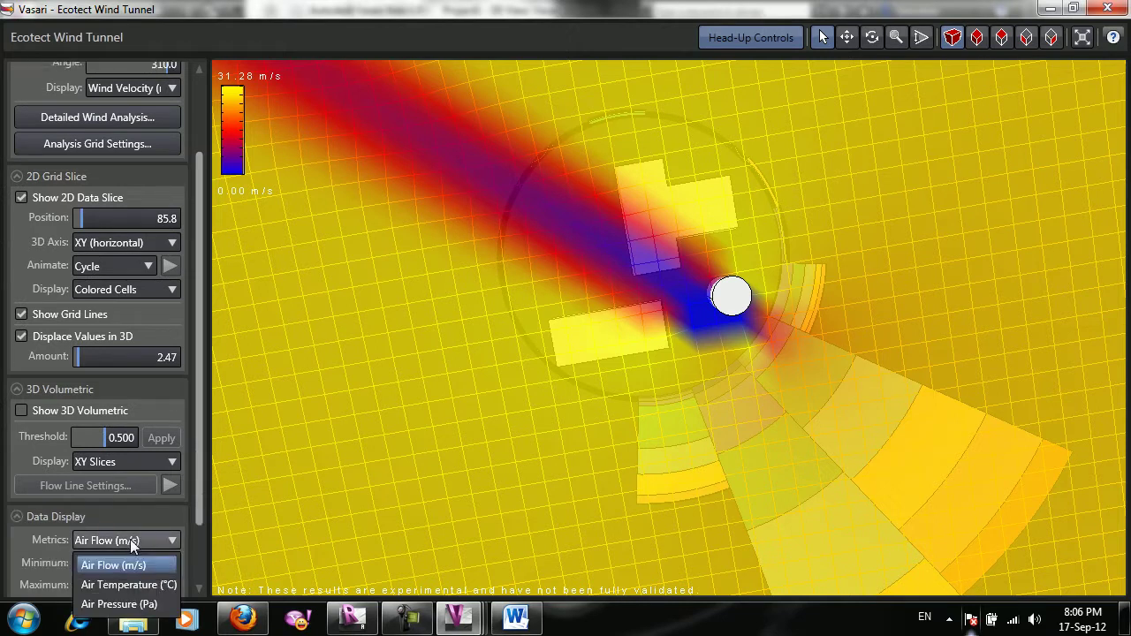